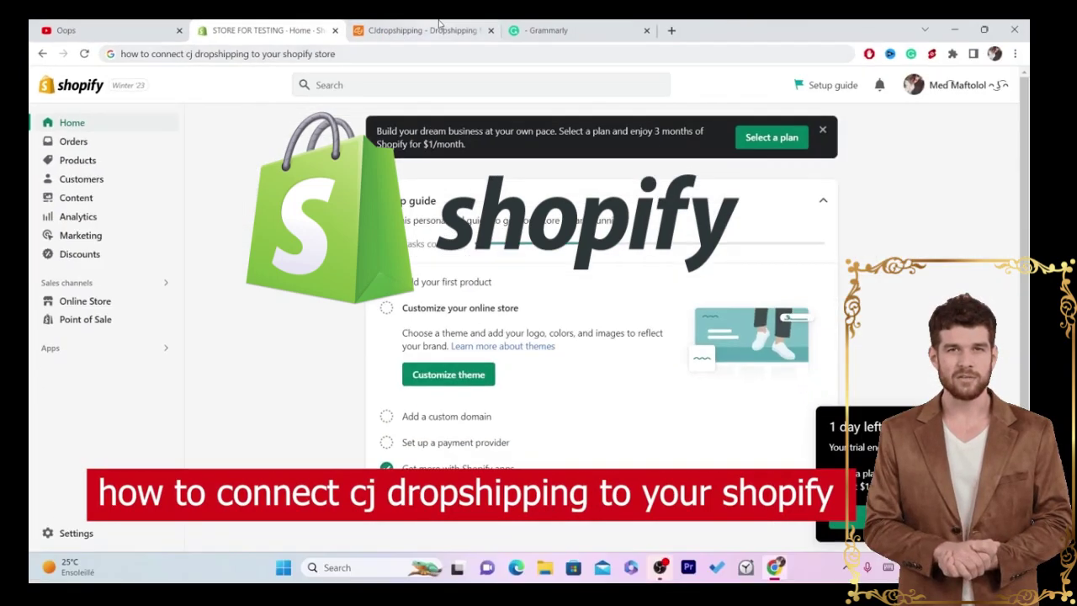
# Close the CJdropshipping welcome popup and return to the STORE FOR TESTING admin home
pyautogui.click(909, 44)
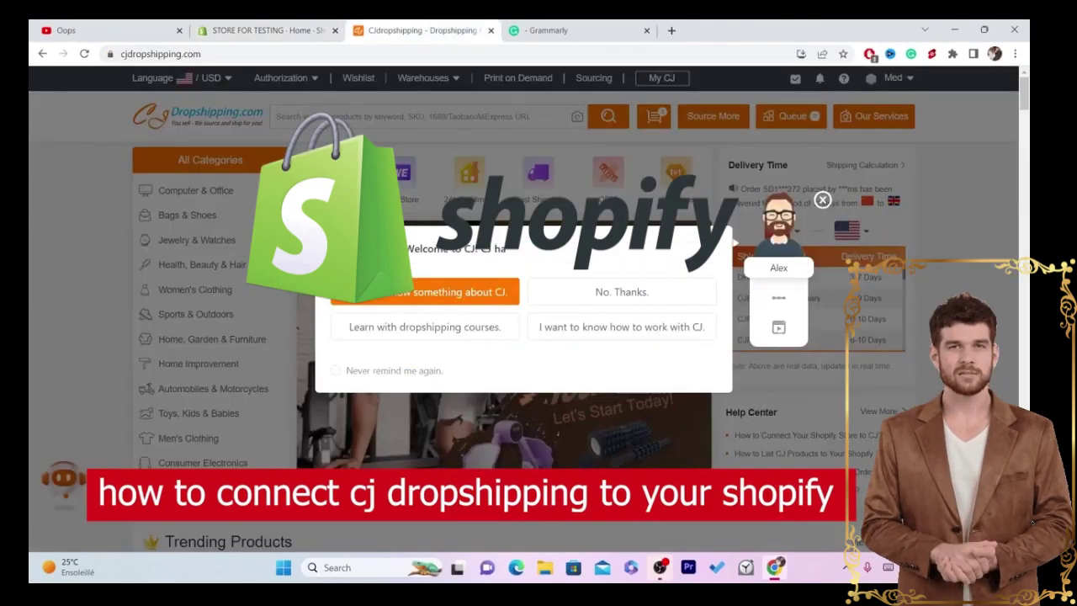
pyautogui.click(821, 199)
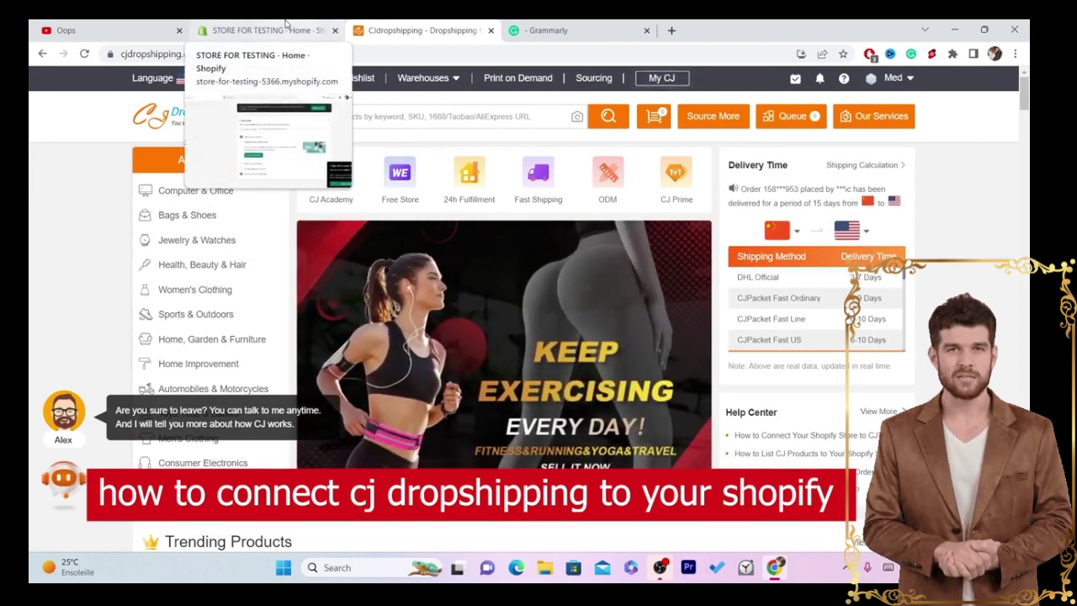
pyautogui.click(286, 29)
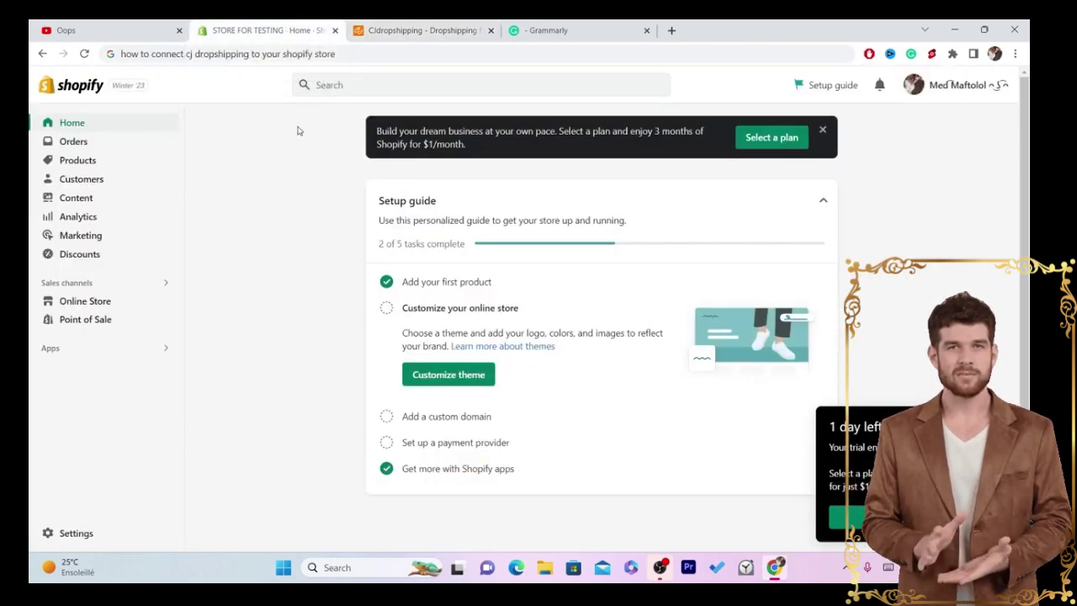
pyautogui.click(386, 30)
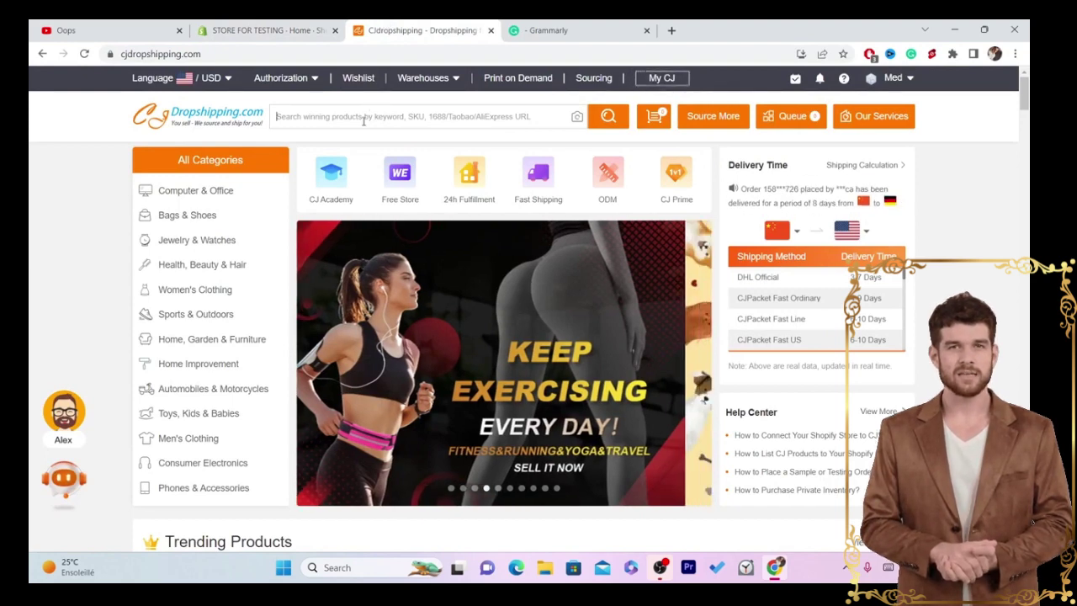
pyautogui.click(289, 25)
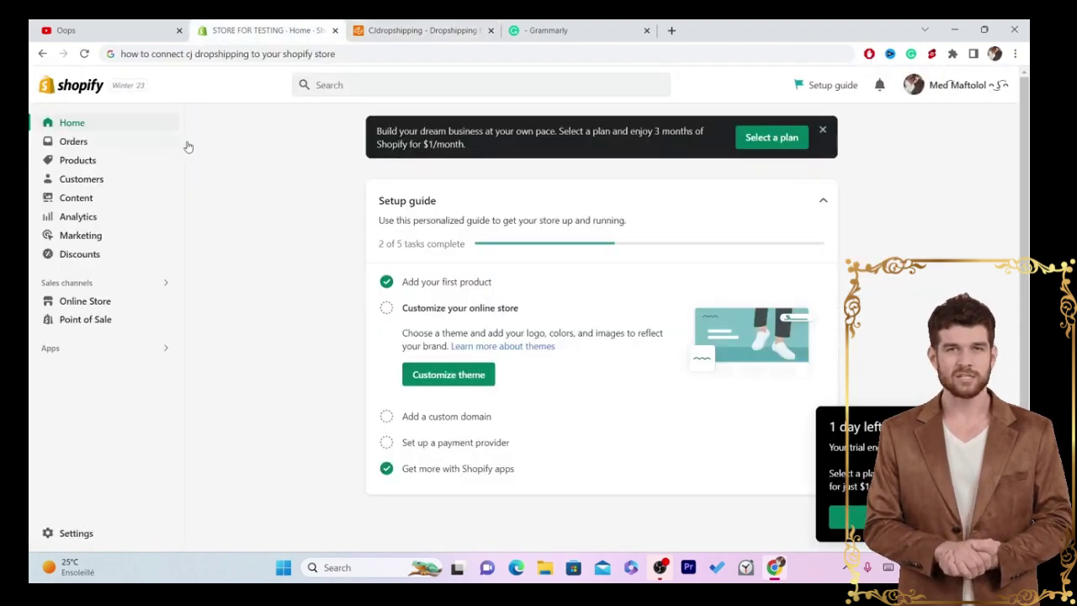
pyautogui.click(414, 27)
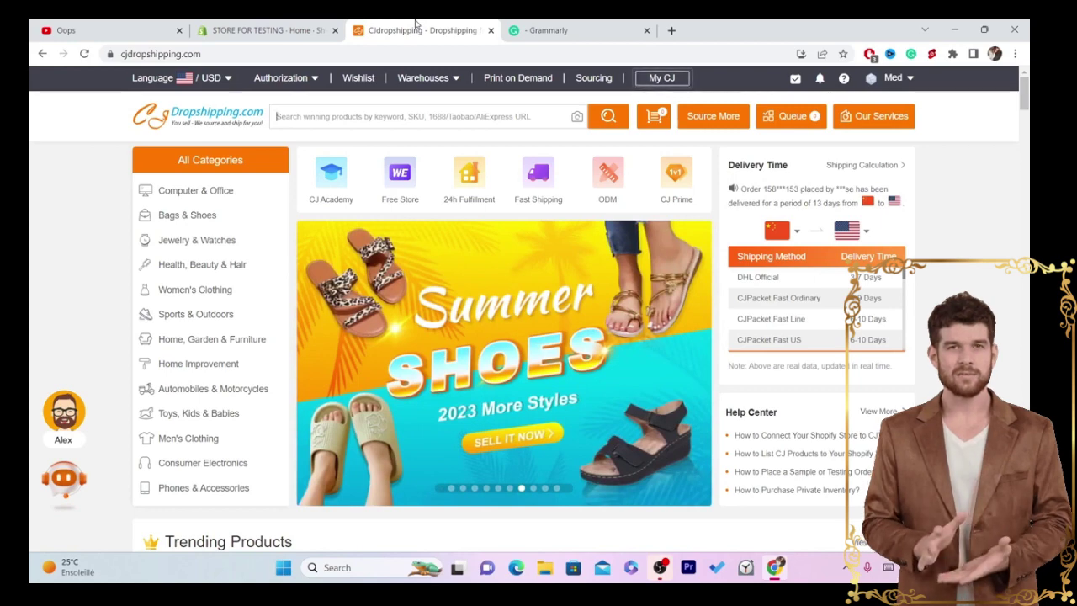
pyautogui.click(304, 27)
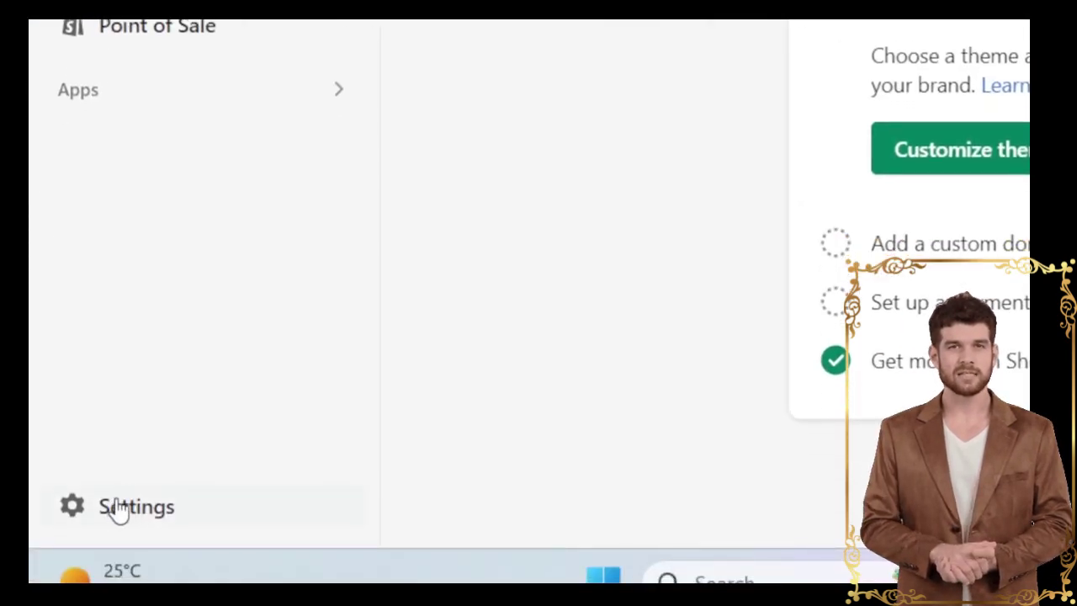
# Reach the Shopify App Store through Settings > Apps and sales channels
pyautogui.click(120, 510)
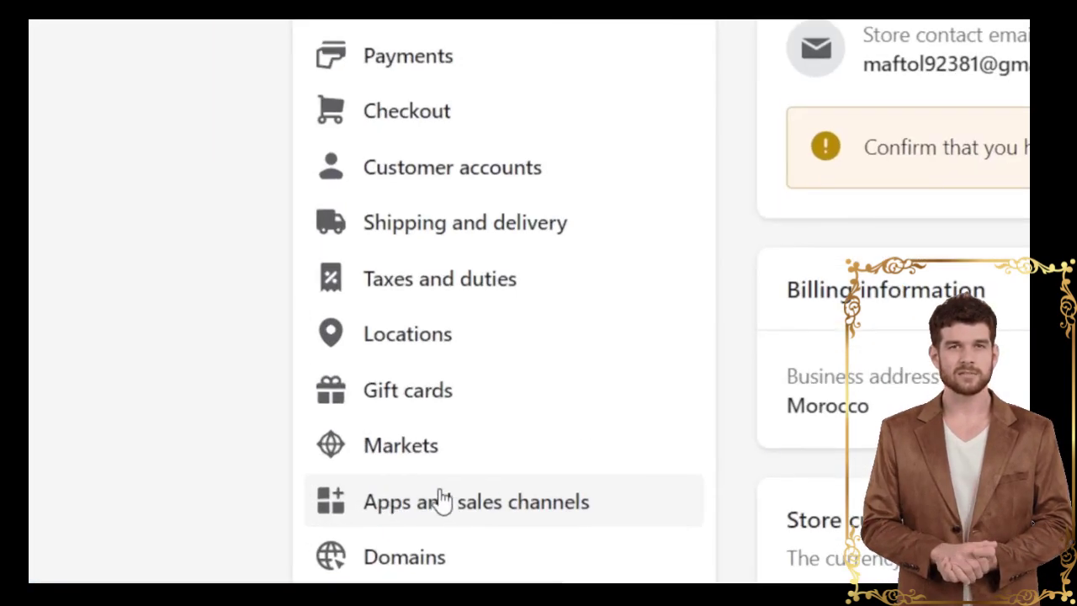
pyautogui.click(482, 507)
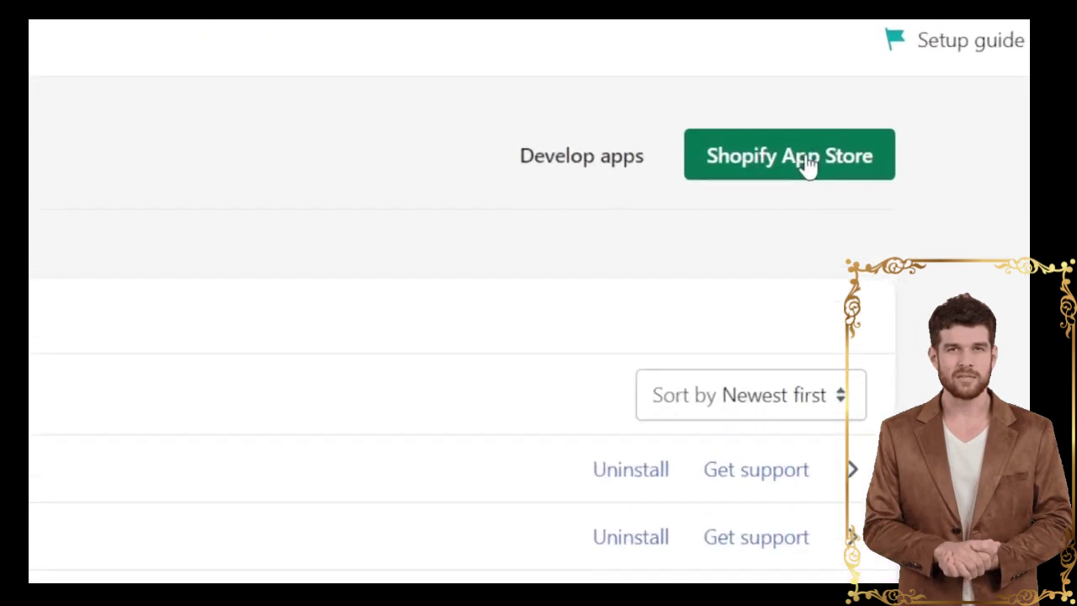
pyautogui.click(892, 156)
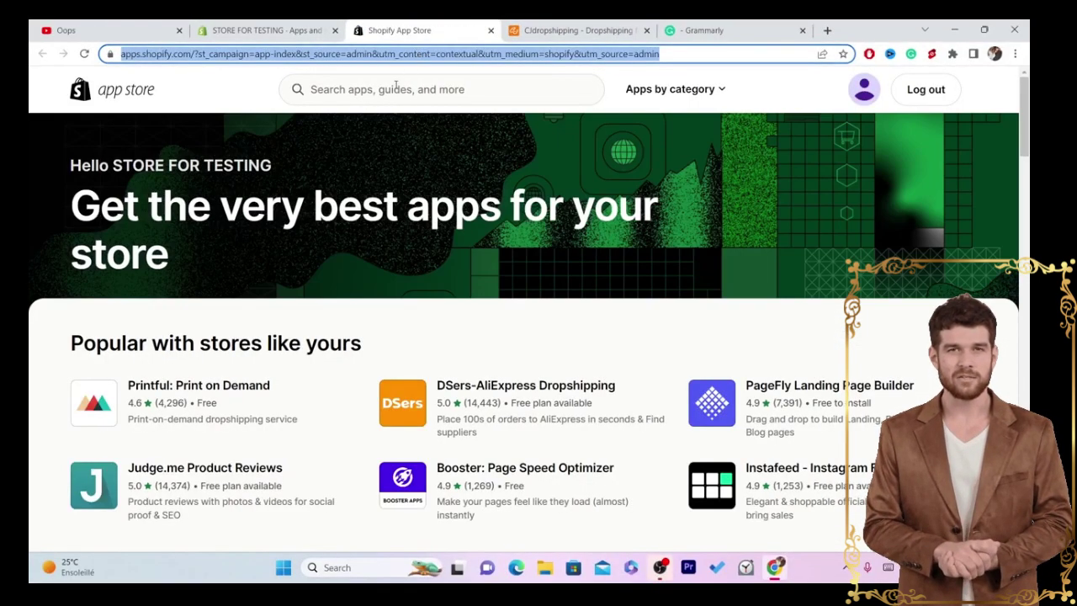
# Search the App Store for 'CJ DROPSHIPPING' and open the CJdropshipping app listing
pyautogui.click(395, 85)
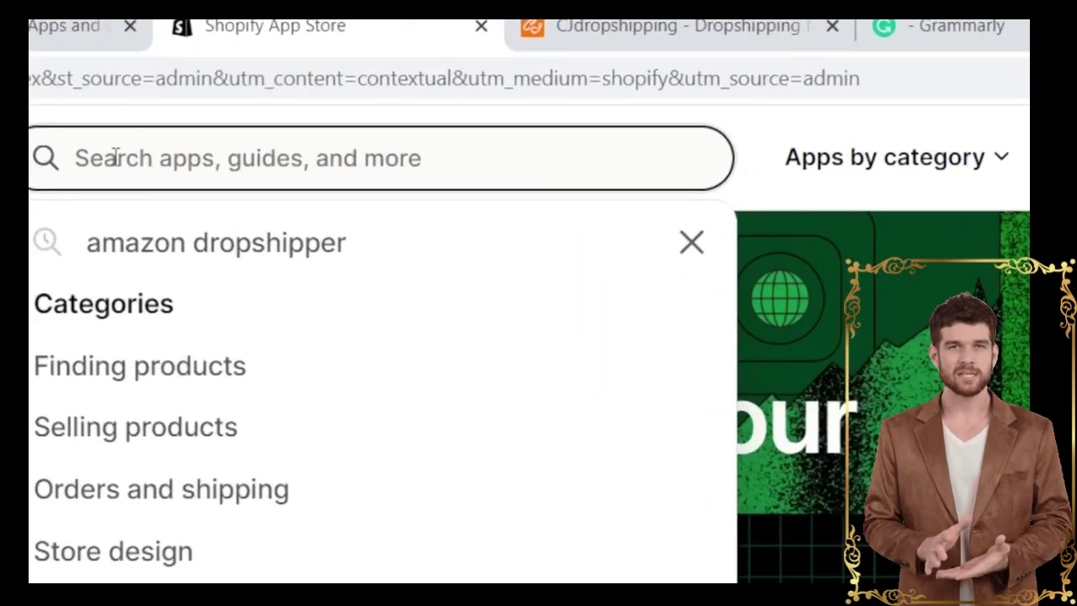
pyautogui.write('CJ')
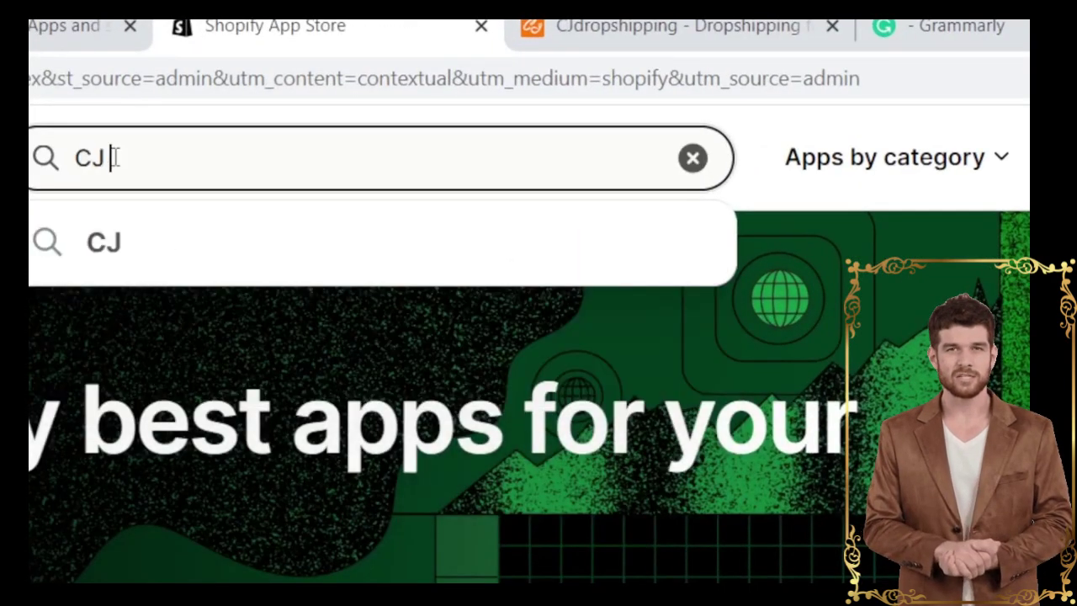
pyautogui.write(' DROPSH')
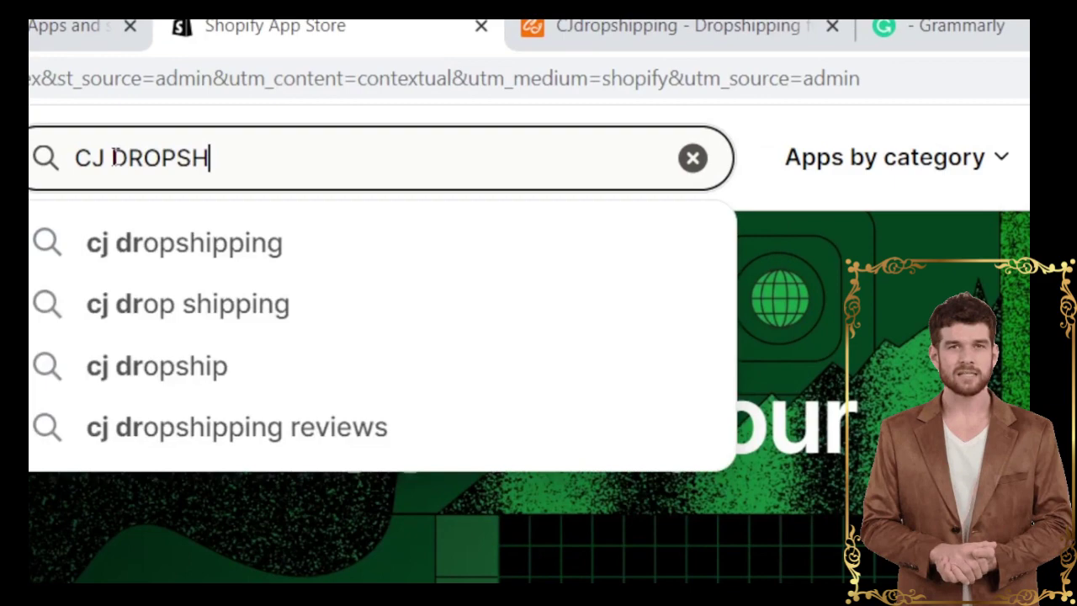
pyautogui.write('IPPING')
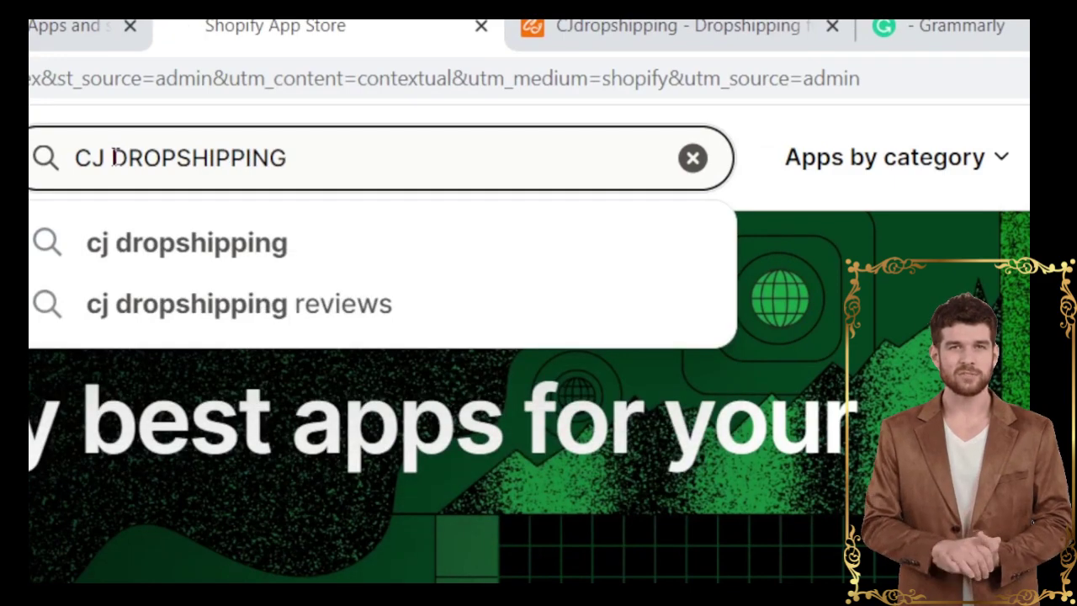
pyautogui.press('Return')
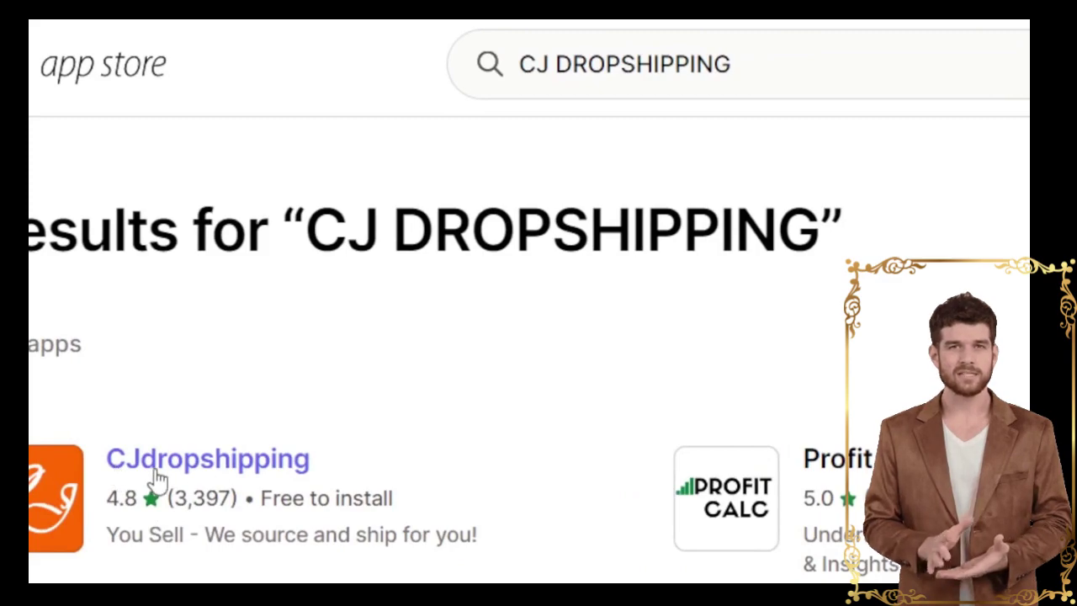
pyautogui.click(158, 474)
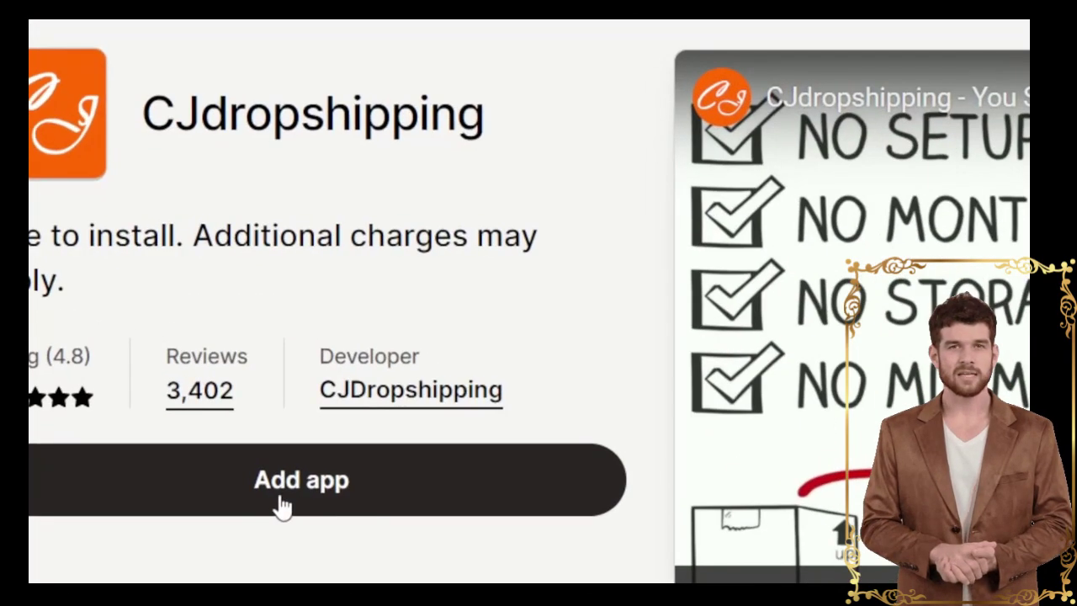
# Add the CJdropshipping app and confirm its installation on STORE FOR TESTING
pyautogui.click(282, 505)
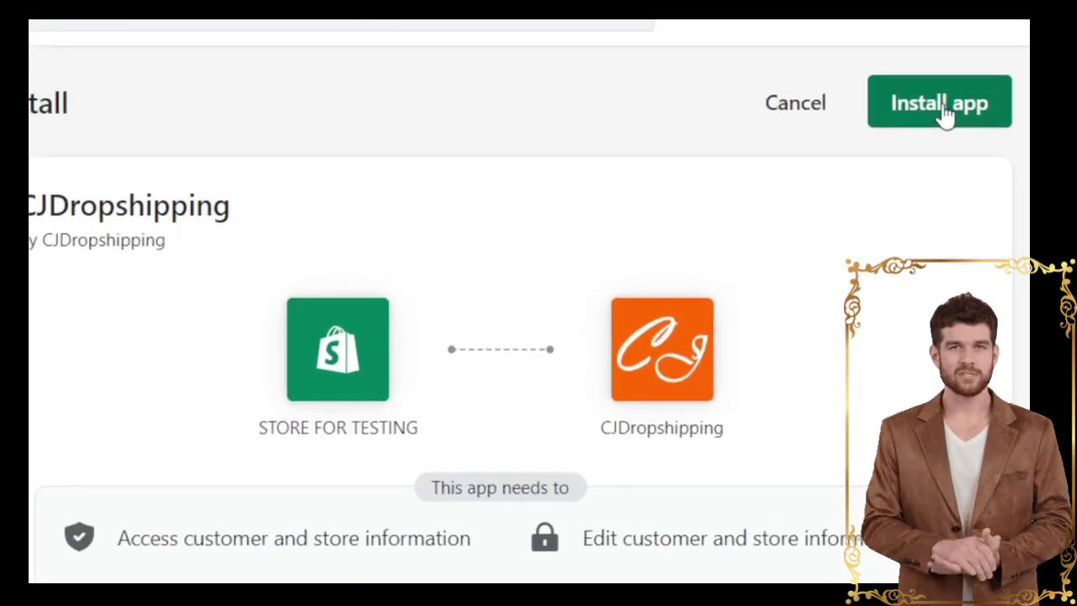
pyautogui.click(944, 109)
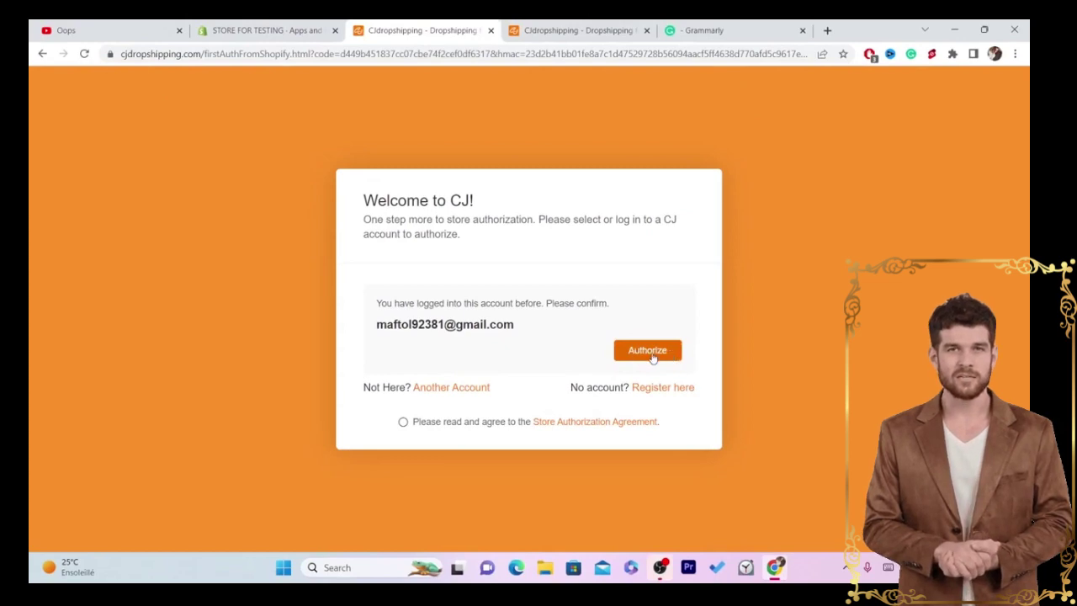
# Authorize the store with the existing CJ account, accepting the agreement, and close the chat overlay
pyautogui.click(650, 357)
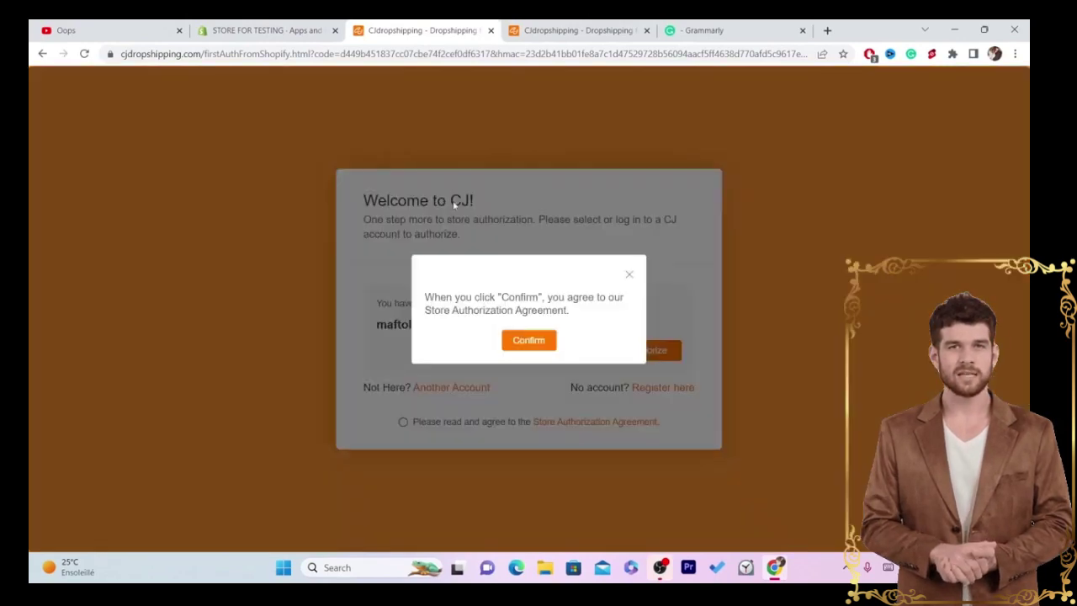
pyautogui.click(526, 341)
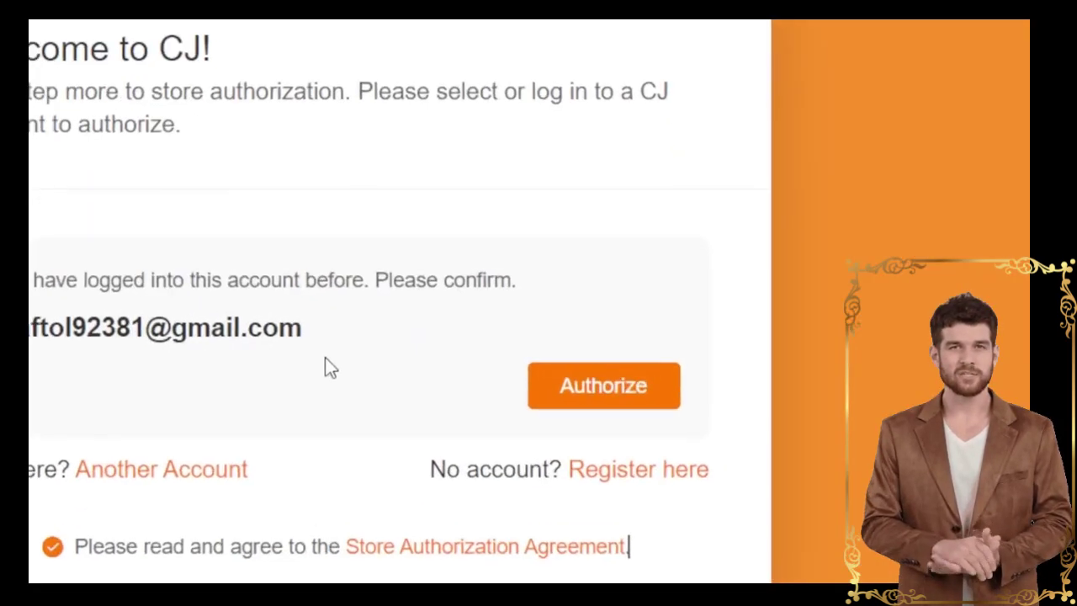
pyautogui.click(578, 407)
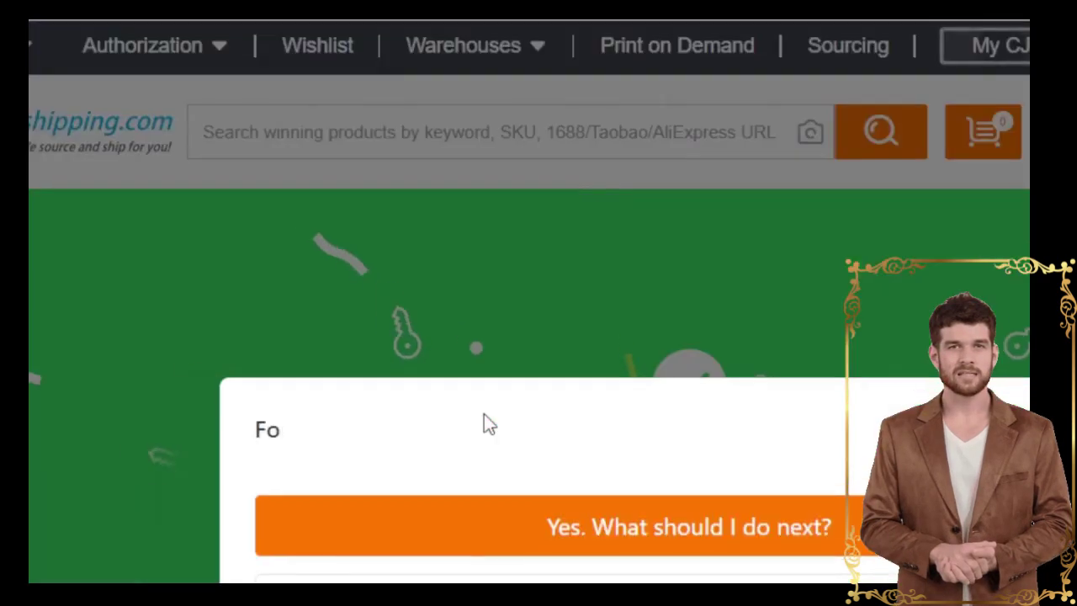
pyautogui.click(113, 313)
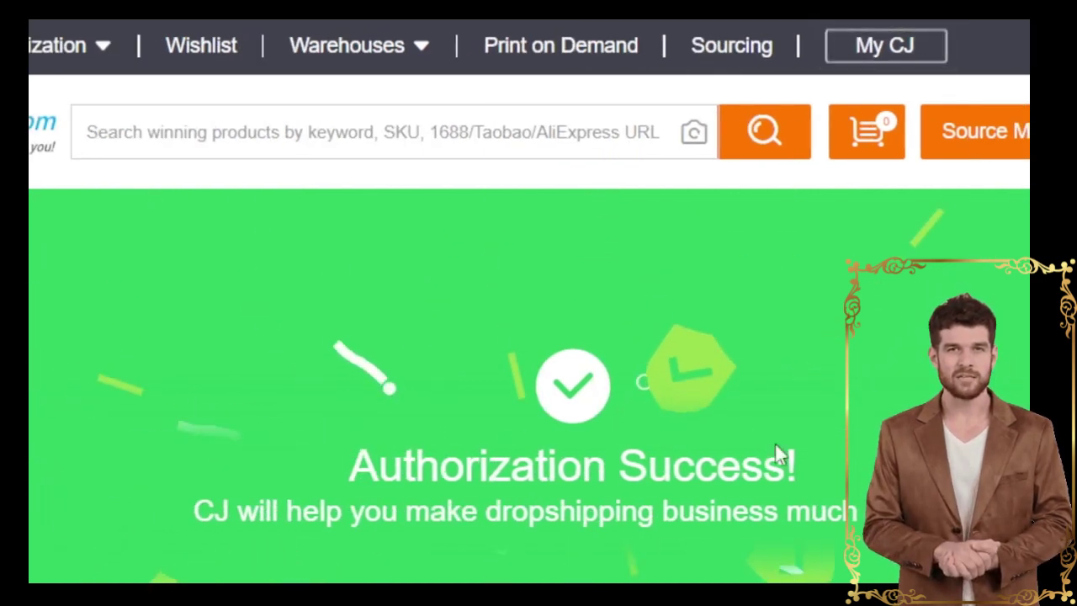
# Highlight the Authorization Success! message on the CJ page
pyautogui.moveTo(298, 451); pyautogui.dragTo(846, 513)
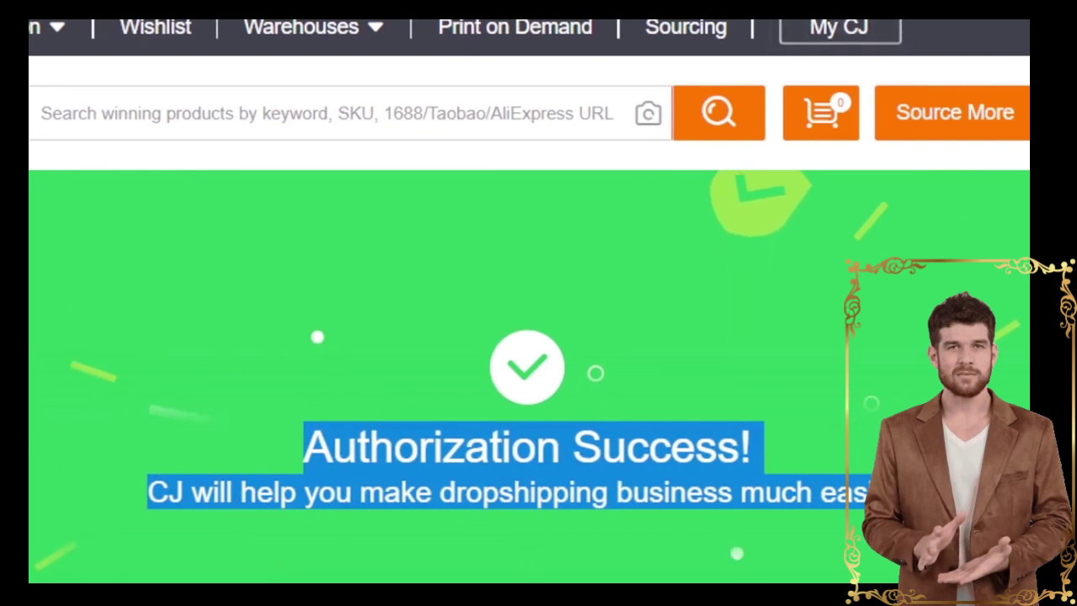
pyautogui.click(240, 407)
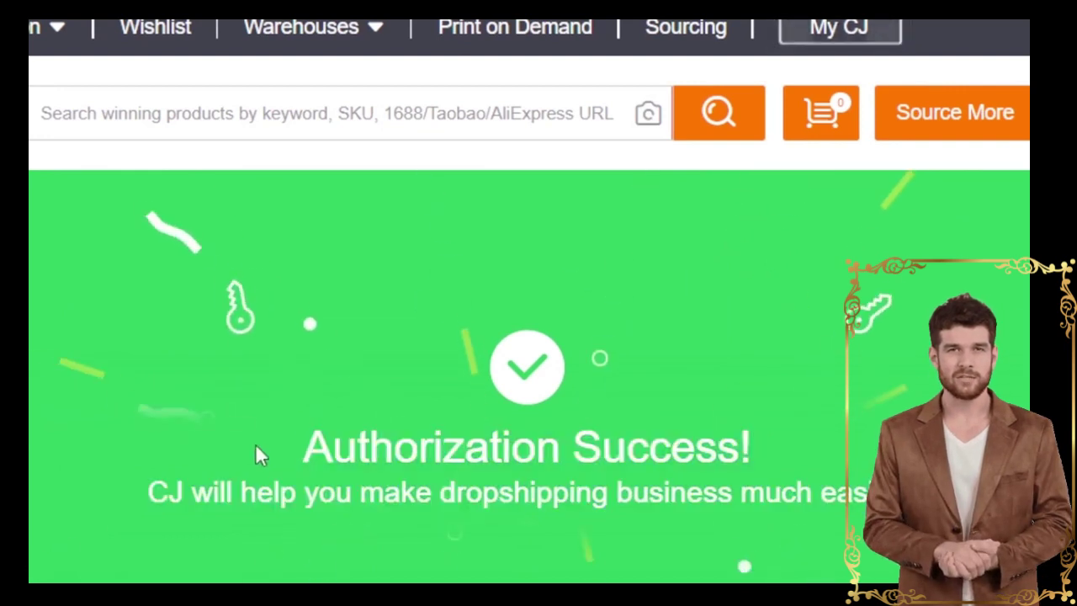
pyautogui.moveTo(266, 446); pyautogui.dragTo(825, 457)
pyautogui.moveTo(286, 80)
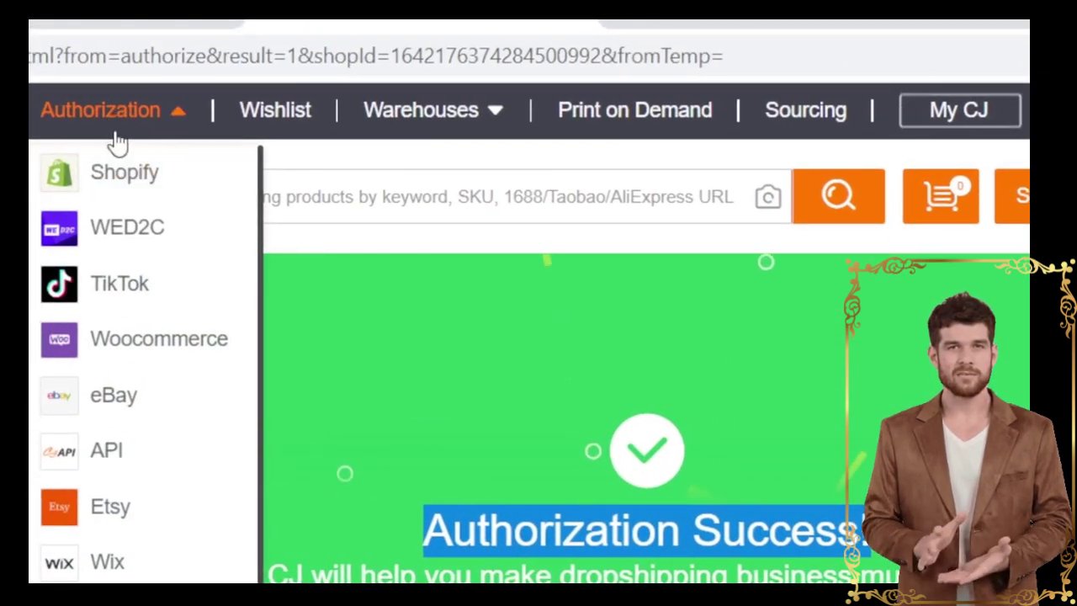
pyautogui.click(124, 174)
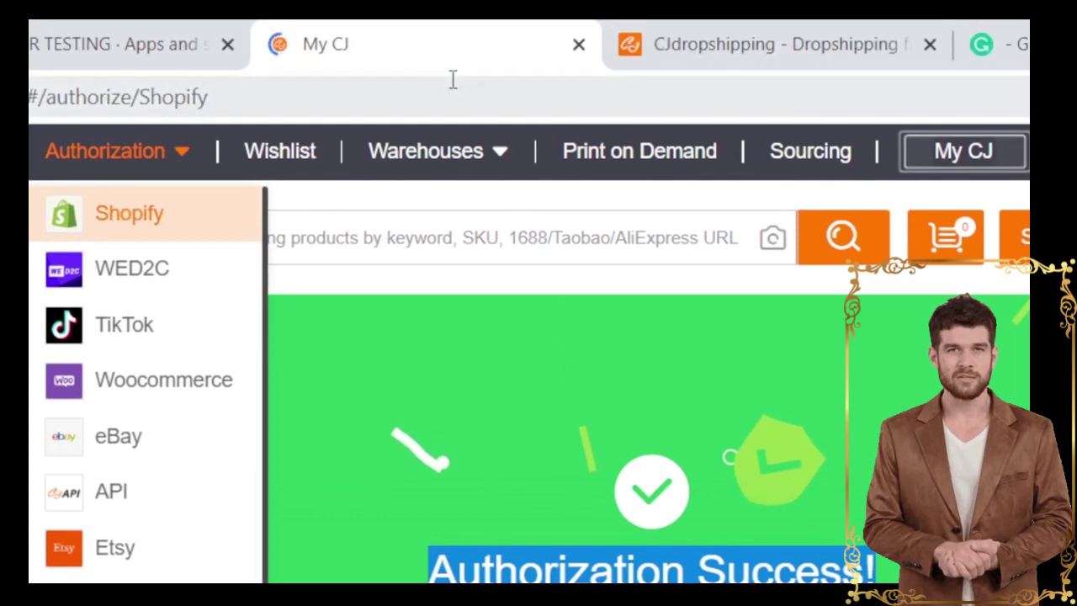
pyautogui.click(452, 80)
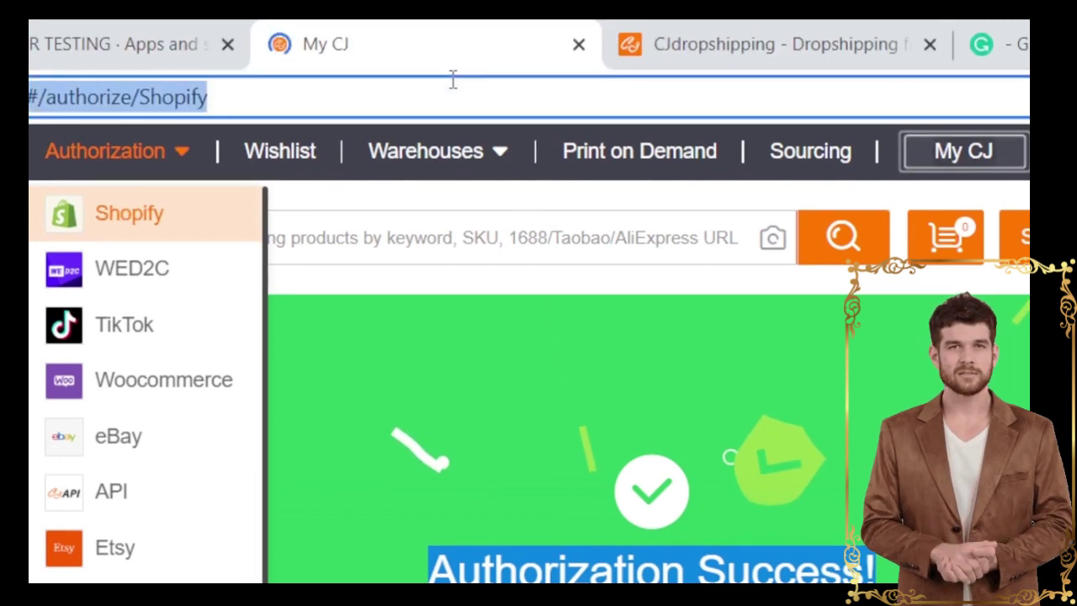
pyautogui.click(451, 80)
pyautogui.doubleClick(451, 80)
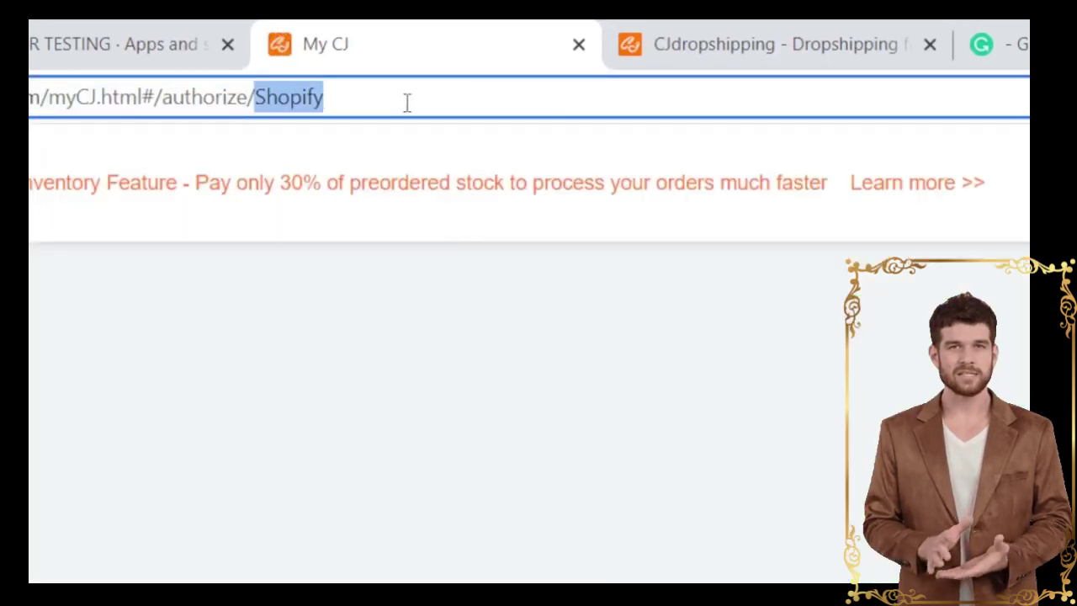
pyautogui.click(407, 102)
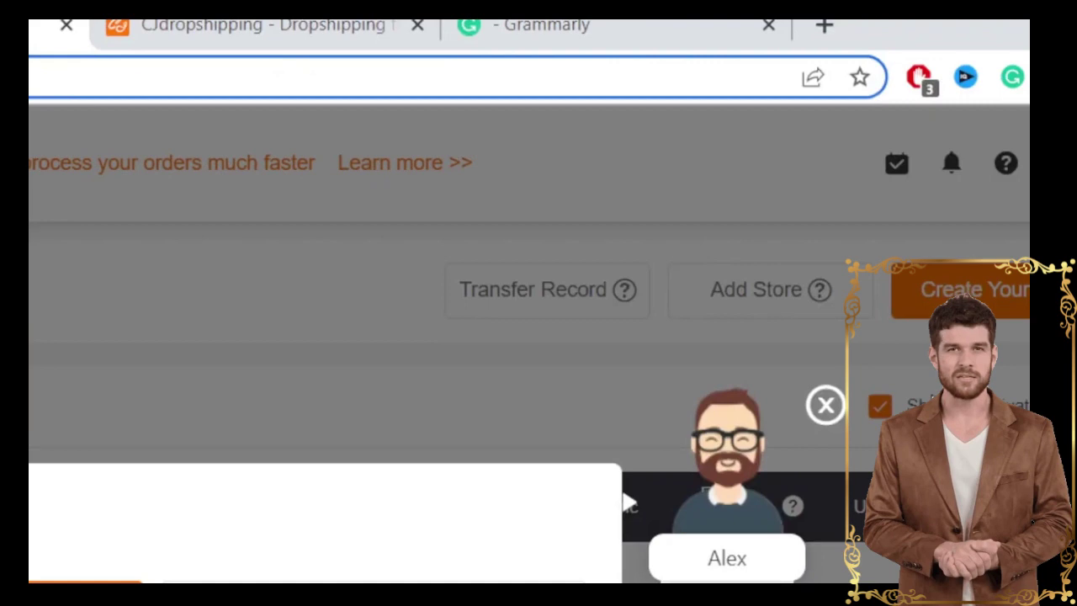
pyautogui.click(825, 405)
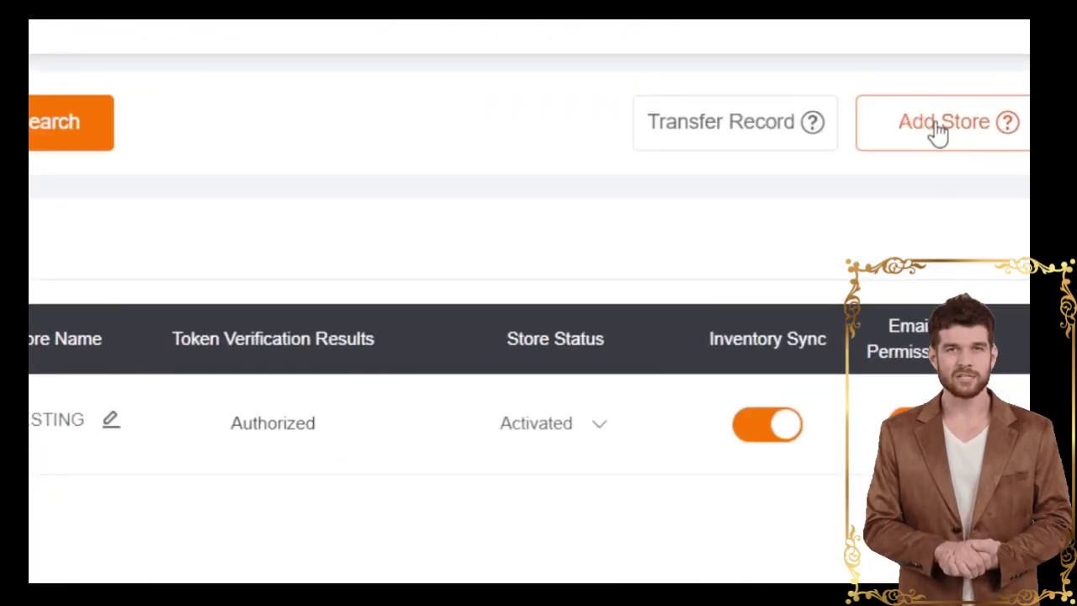
pyautogui.click(938, 128)
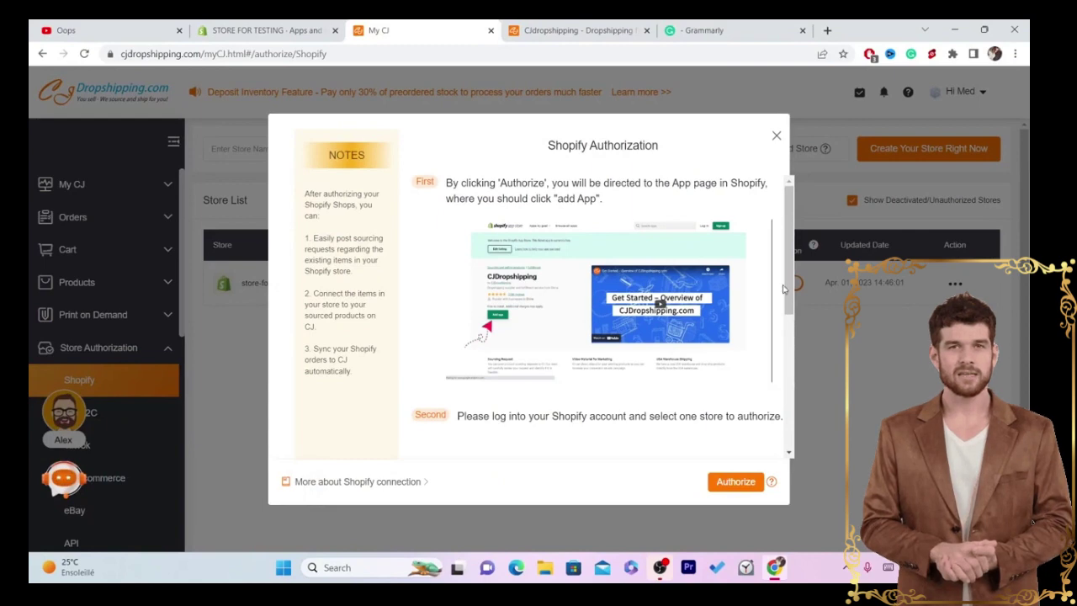
pyautogui.scroll(-5, 783, 289)
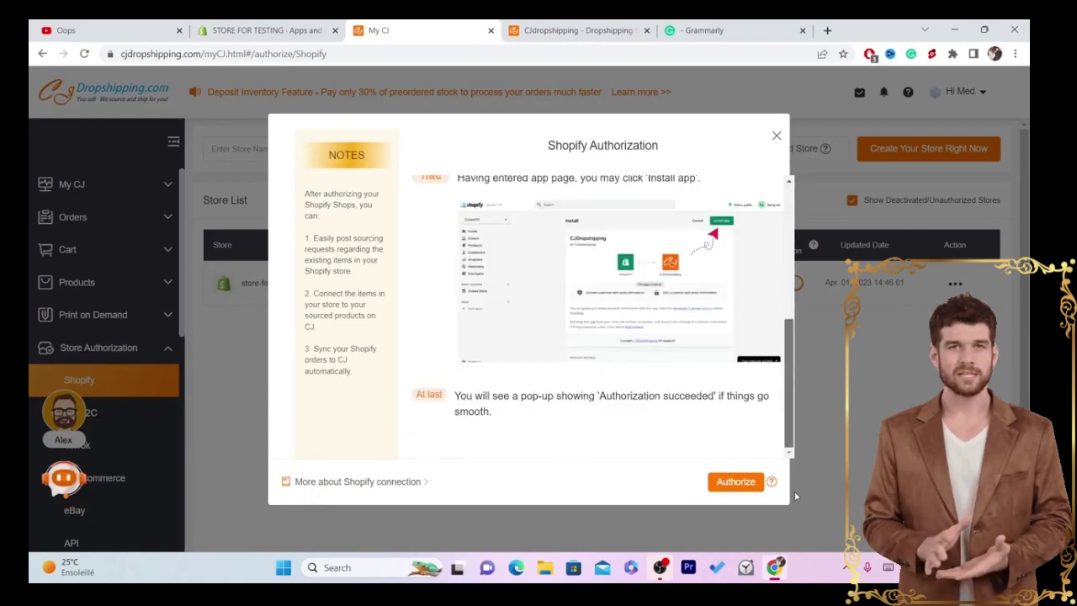
pyautogui.click(746, 491)
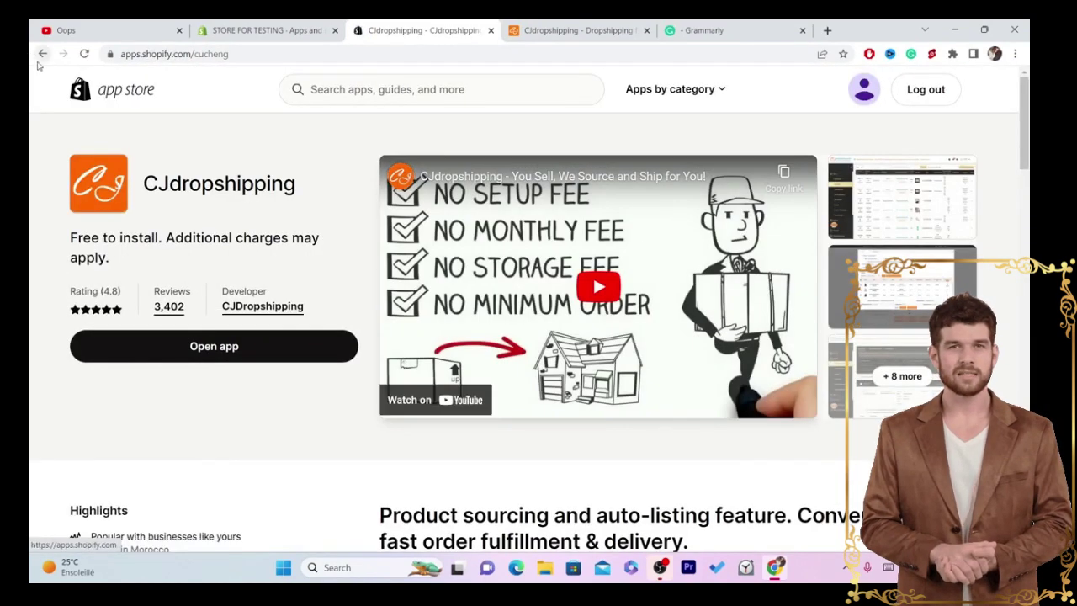
pyautogui.click(42, 54)
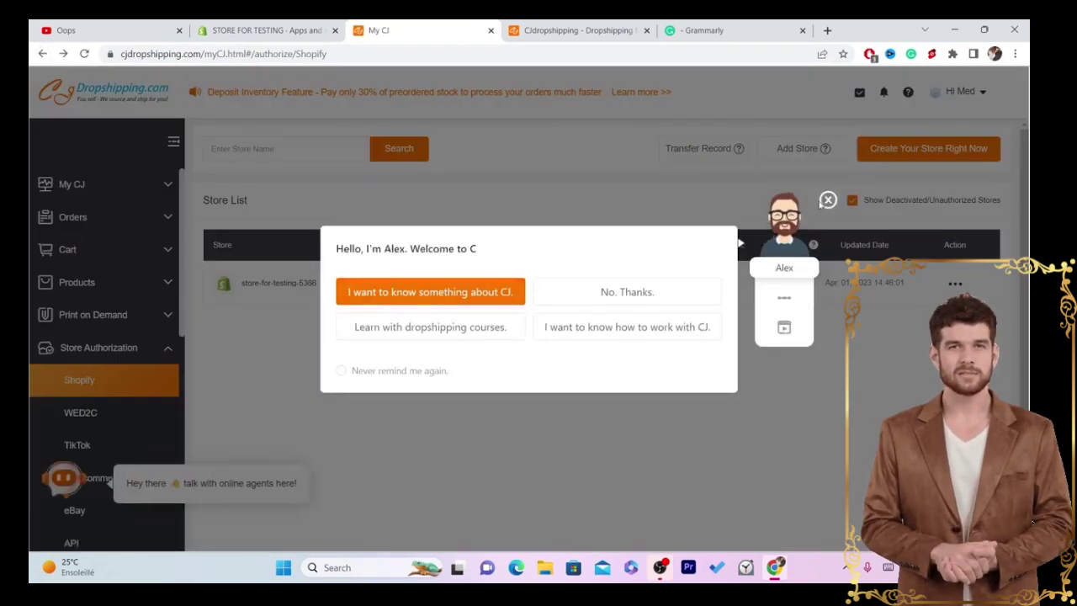
pyautogui.click(828, 201)
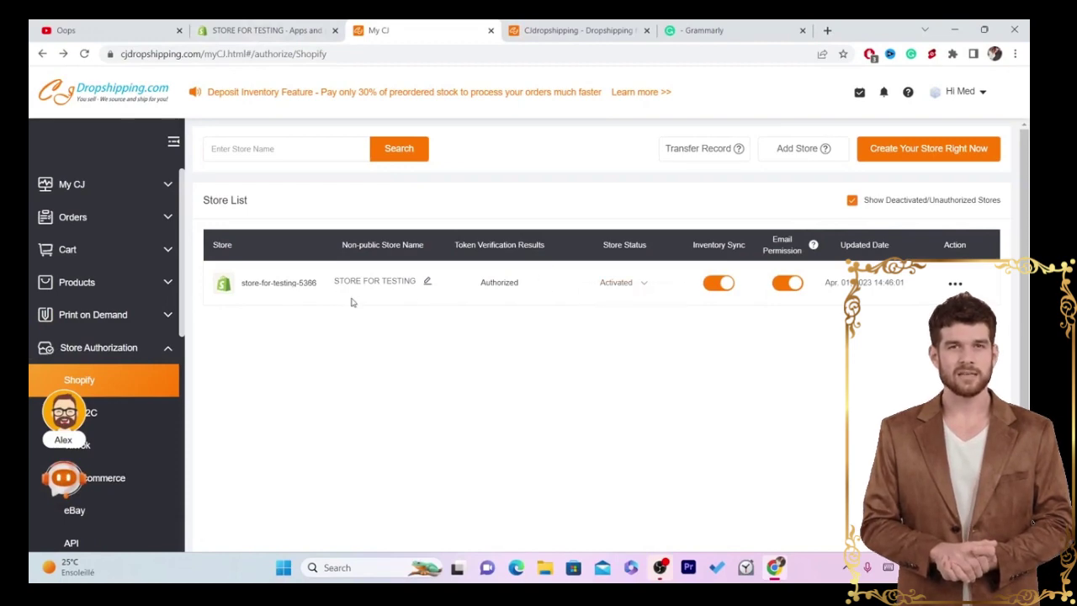
pyautogui.click(265, 31)
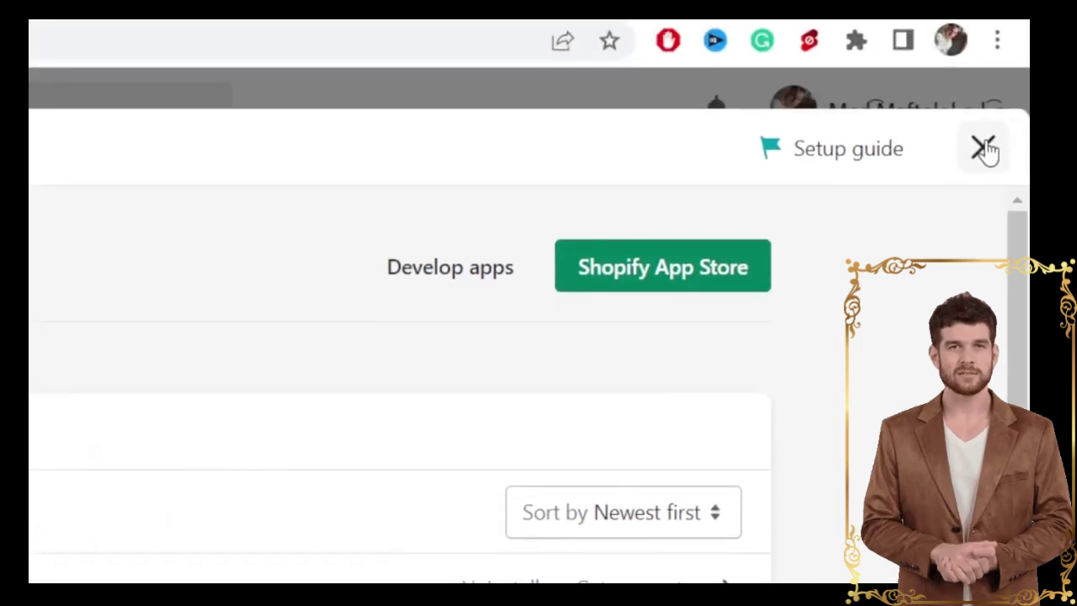
pyautogui.click(982, 145)
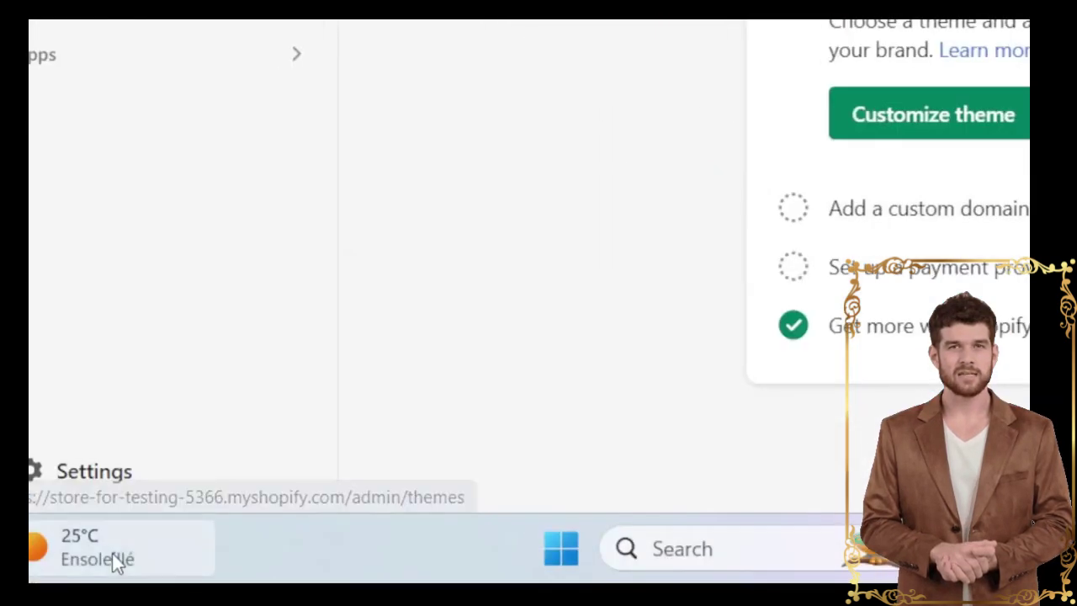
pyautogui.click(75, 480)
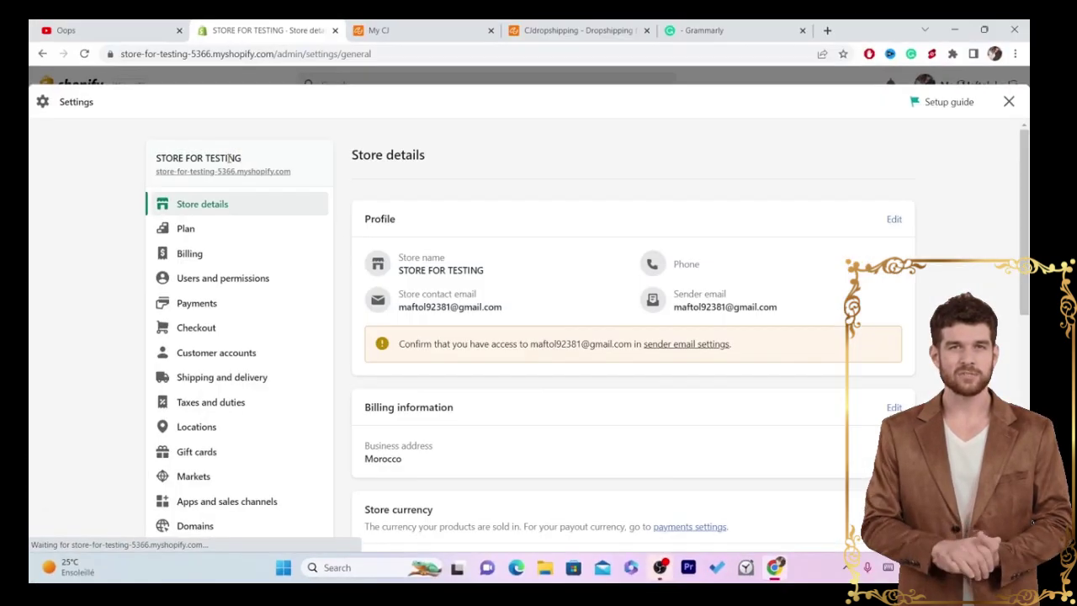
pyautogui.moveTo(301, 176); pyautogui.dragTo(148, 171)
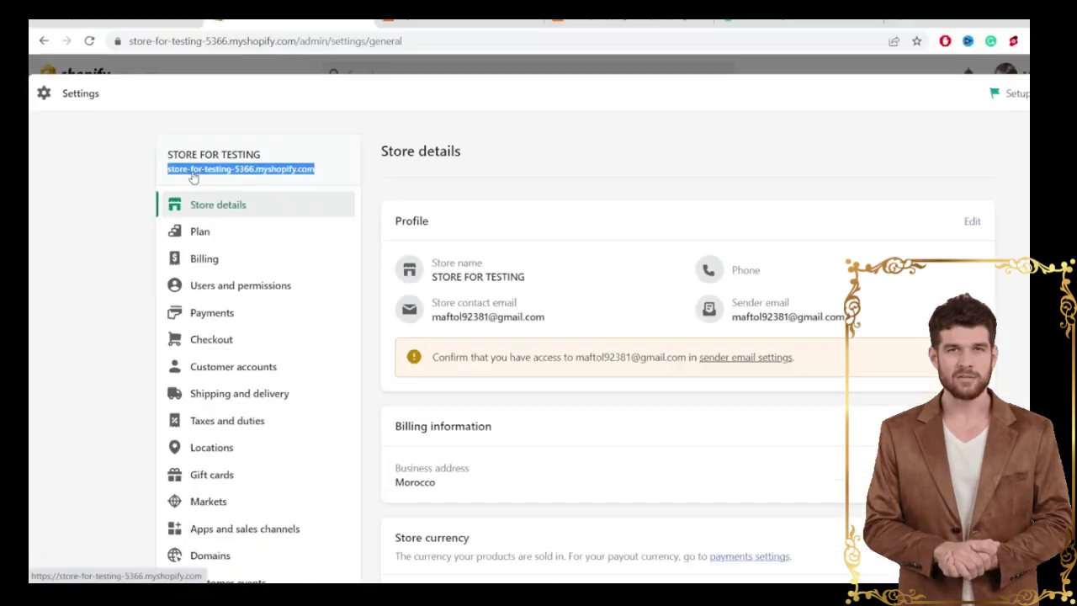
pyautogui.click(396, 28)
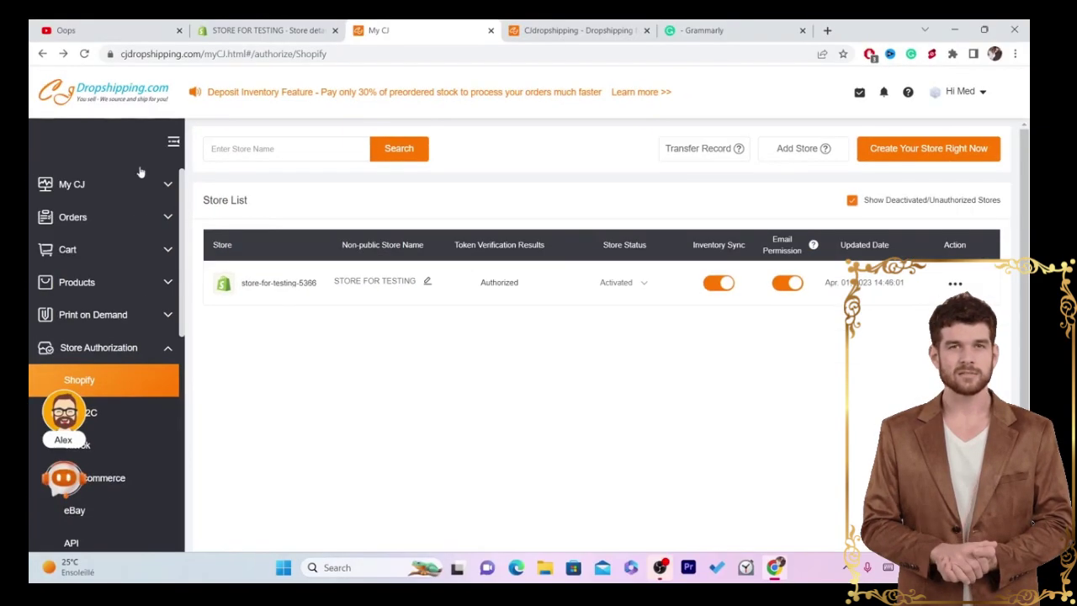
# Go to the CJdropshipping catalogue, dismiss the chat pop-up and scroll down to Super Deals
pyautogui.click(119, 196)
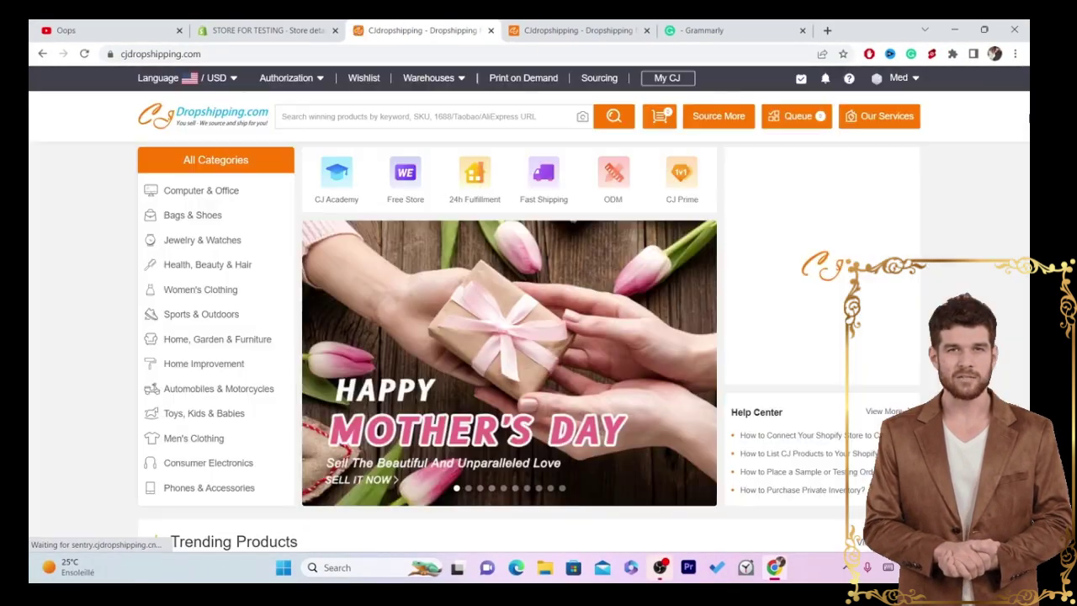
pyautogui.scroll(-5, 539, 337)
pyautogui.click(425, 146)
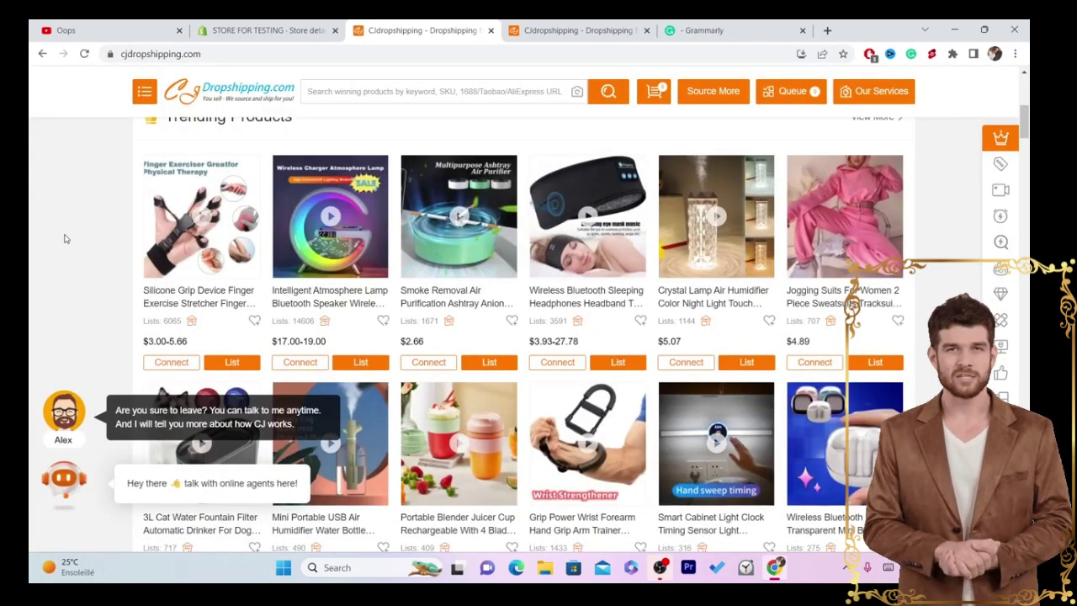
pyautogui.scroll(-2, 66, 239)
pyautogui.scroll(-3, 522, 336)
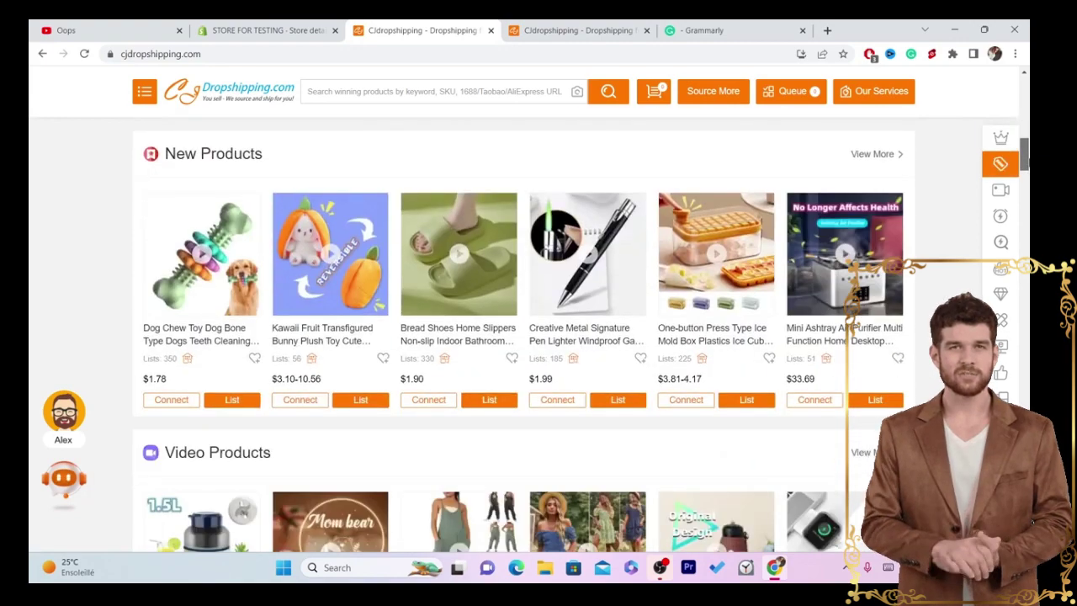
pyautogui.scroll(-4, 522, 336)
pyautogui.scroll(-3, 673, 192)
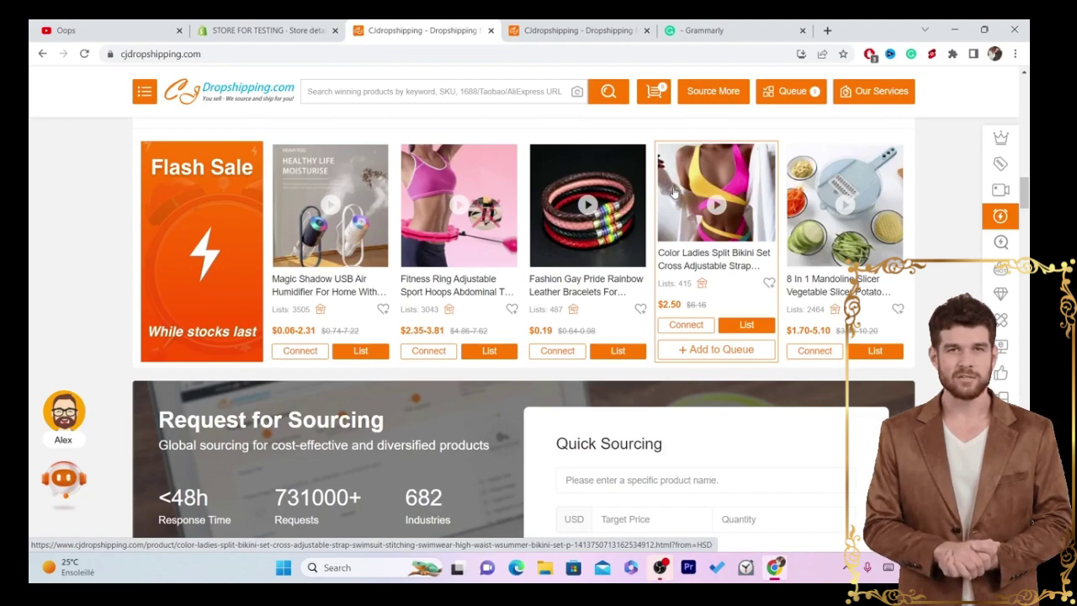
pyautogui.scroll(-10, 674, 192)
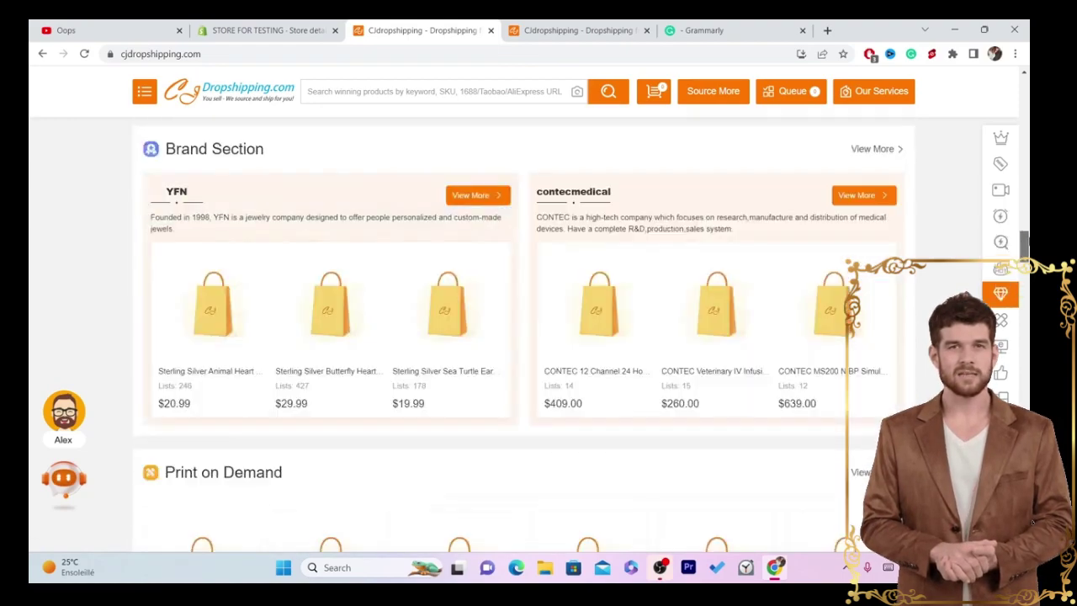
pyautogui.scroll(10, 1024, 242)
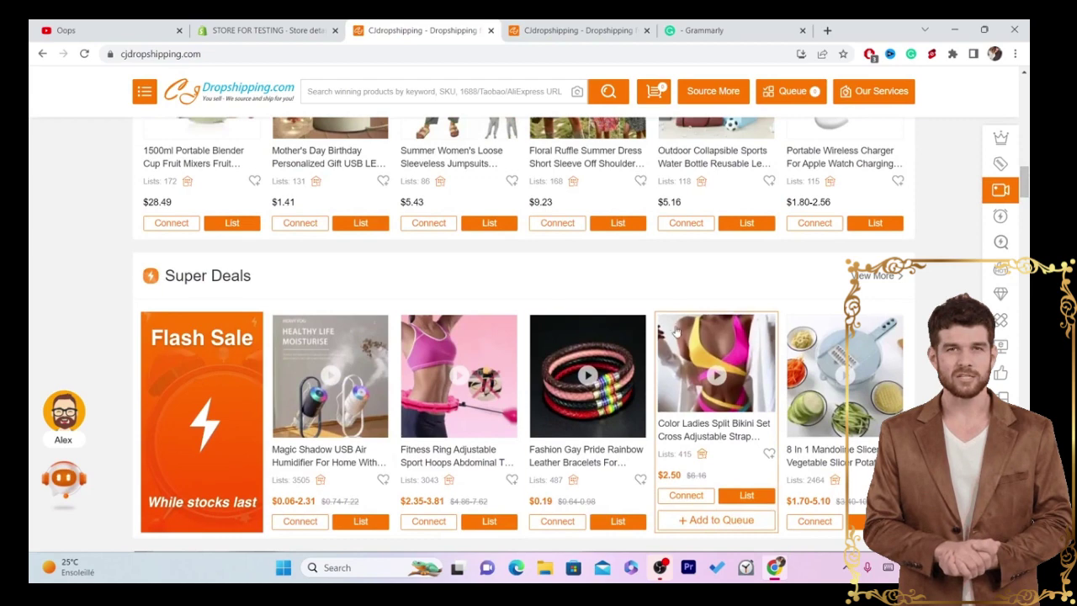
# Open the Fashion Gay Pride Rainbow Leather Bracelets product page and select its web address
pyautogui.click(588, 374)
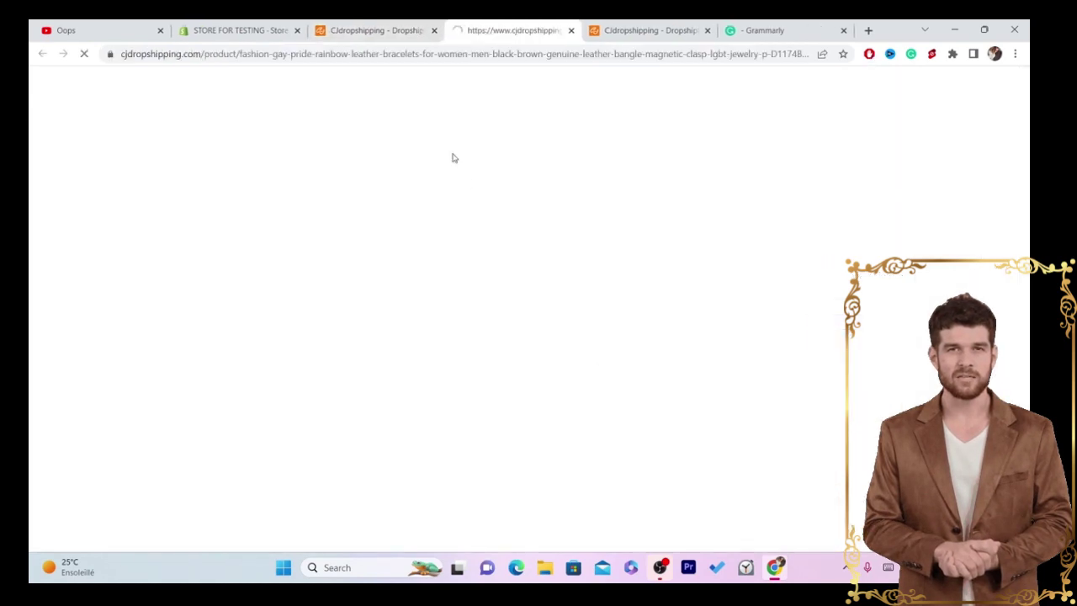
pyautogui.click(531, 52)
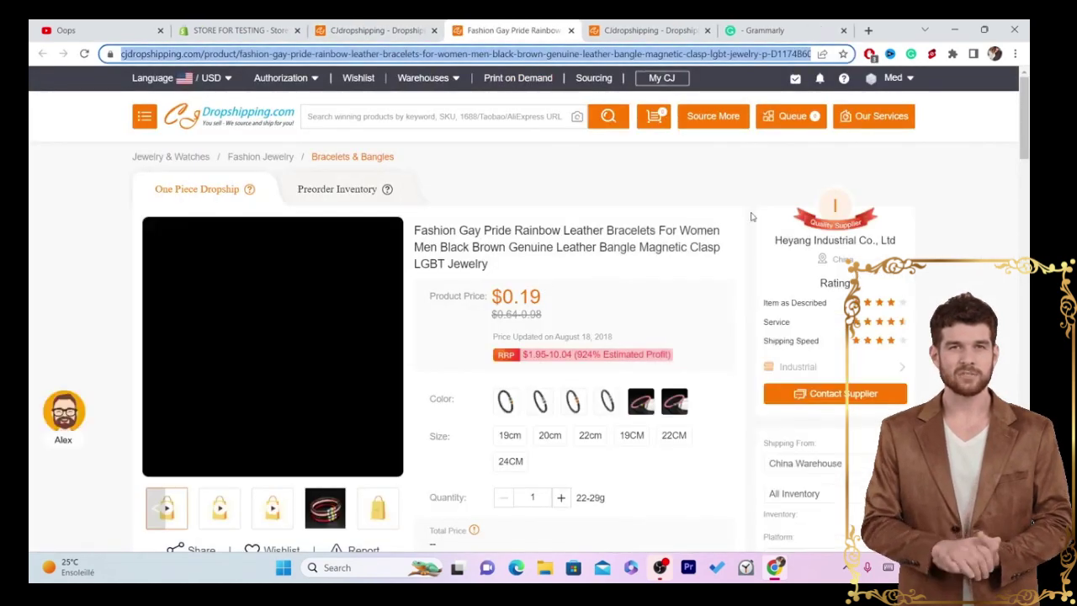
pyautogui.moveTo(1025, 118); pyautogui.dragTo(1026, 201)
# Close Shopify settings and view the Products list showing the Dog Muzzle item
pyautogui.click(283, 26)
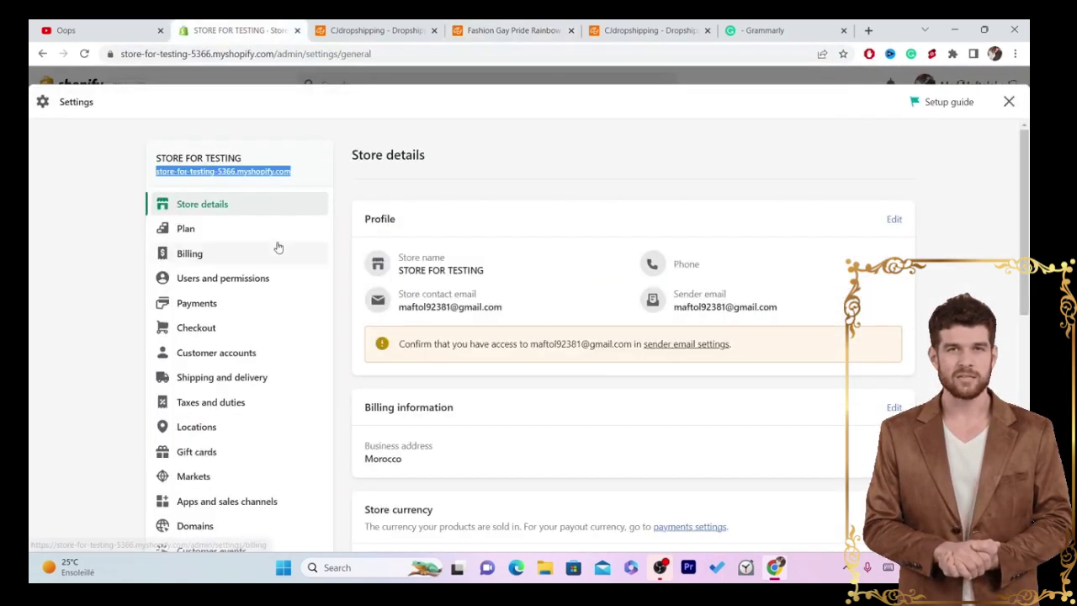
pyautogui.click(1008, 101)
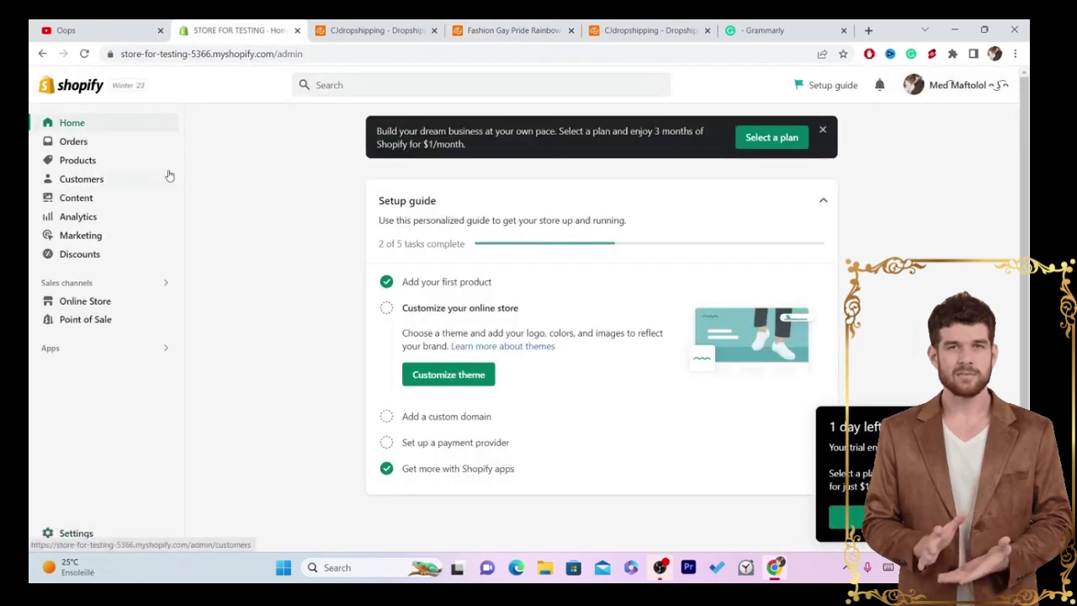
pyautogui.click(95, 162)
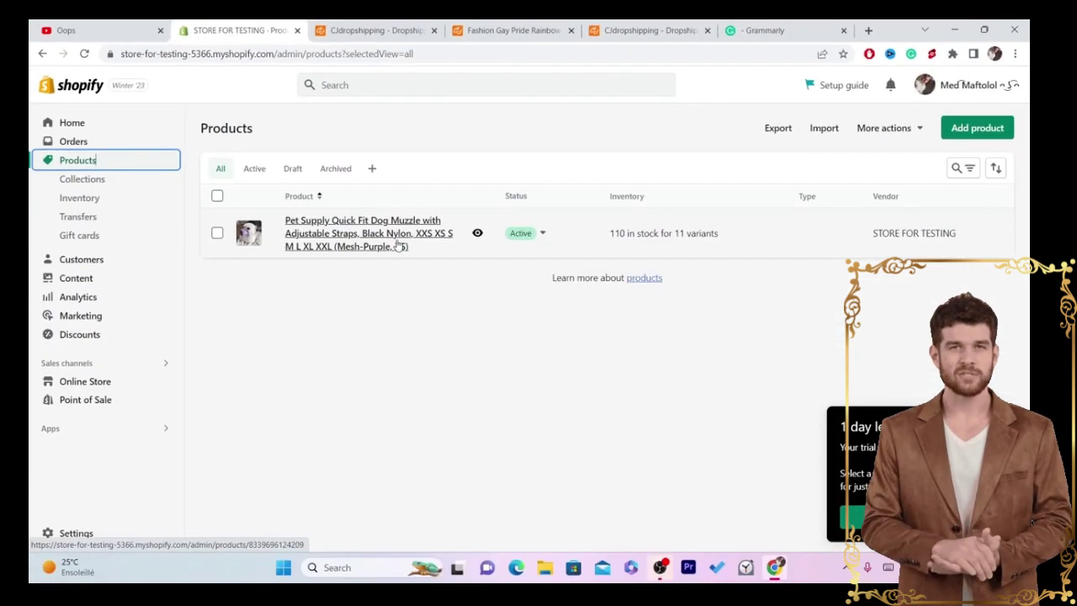
pyautogui.click(374, 30)
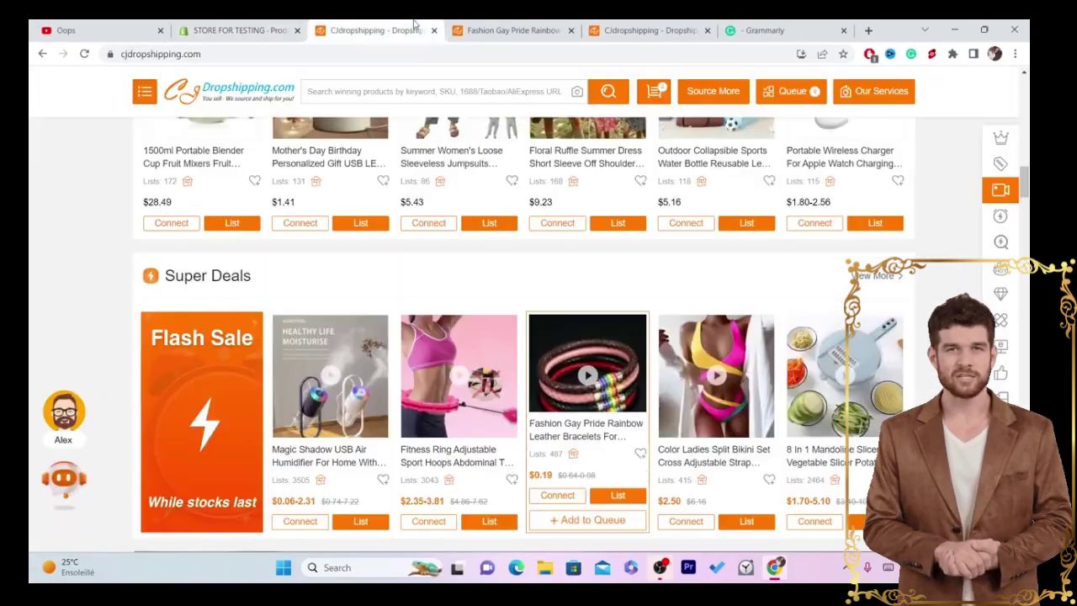
pyautogui.click(532, 27)
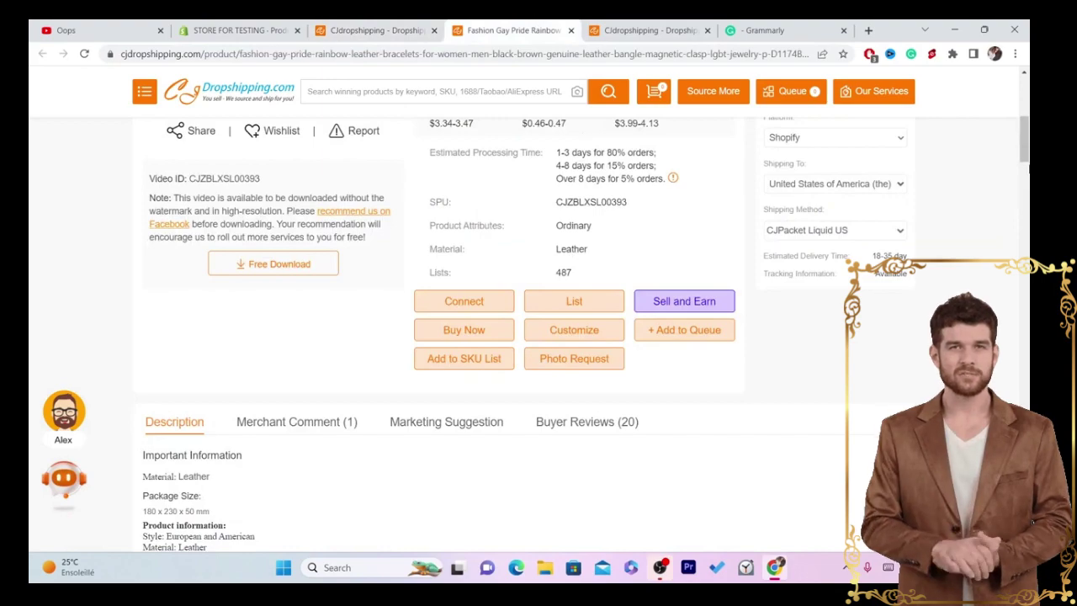
pyautogui.scroll(5, 539, 337)
pyautogui.scroll(-3, 538, 336)
pyautogui.scroll(-3, 539, 336)
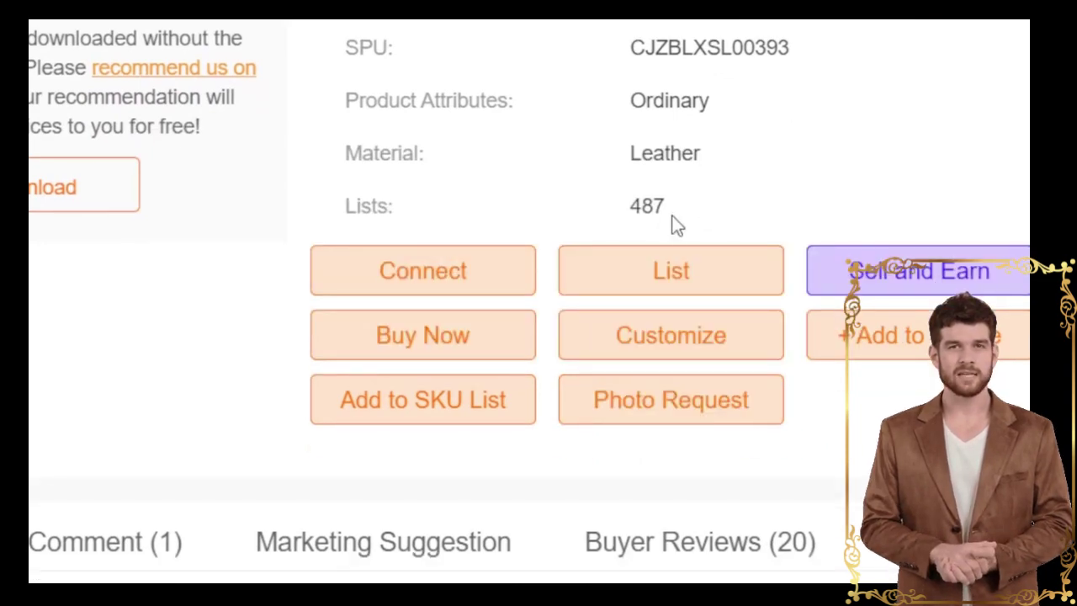
pyautogui.click(671, 269)
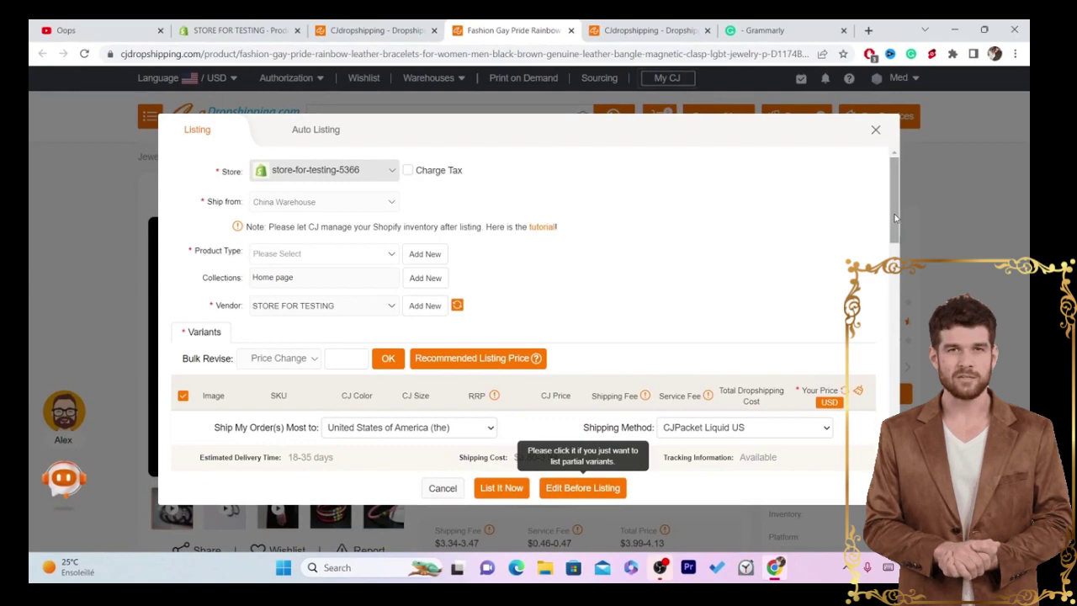
pyautogui.moveTo(895, 236); pyautogui.dragTo(897, 193)
pyautogui.click(903, 199)
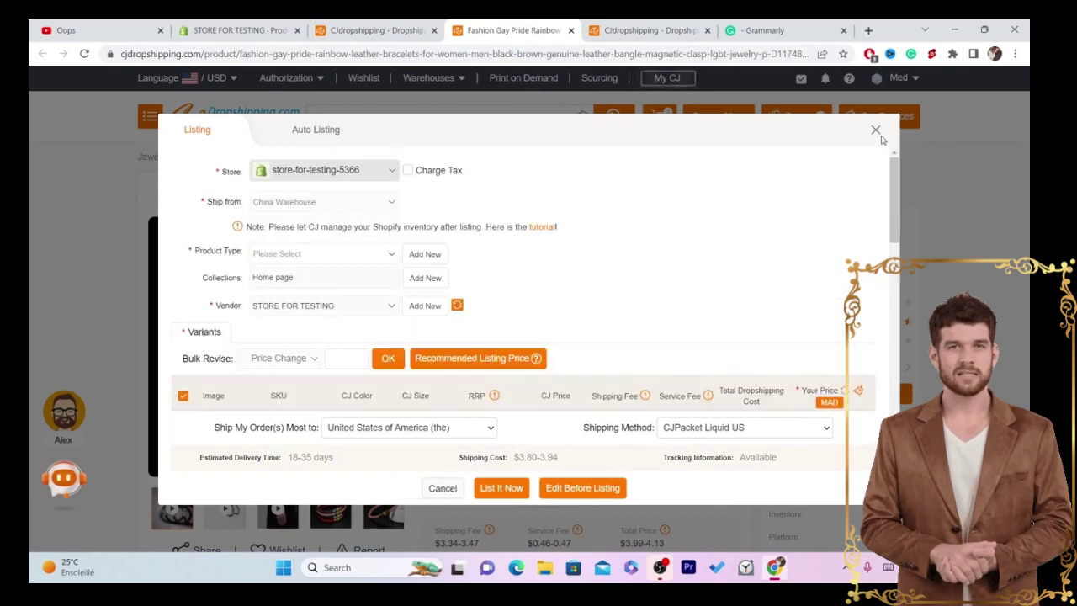
pyautogui.click(876, 132)
pyautogui.hotkey('ctrl', 'shift', 'Tab')
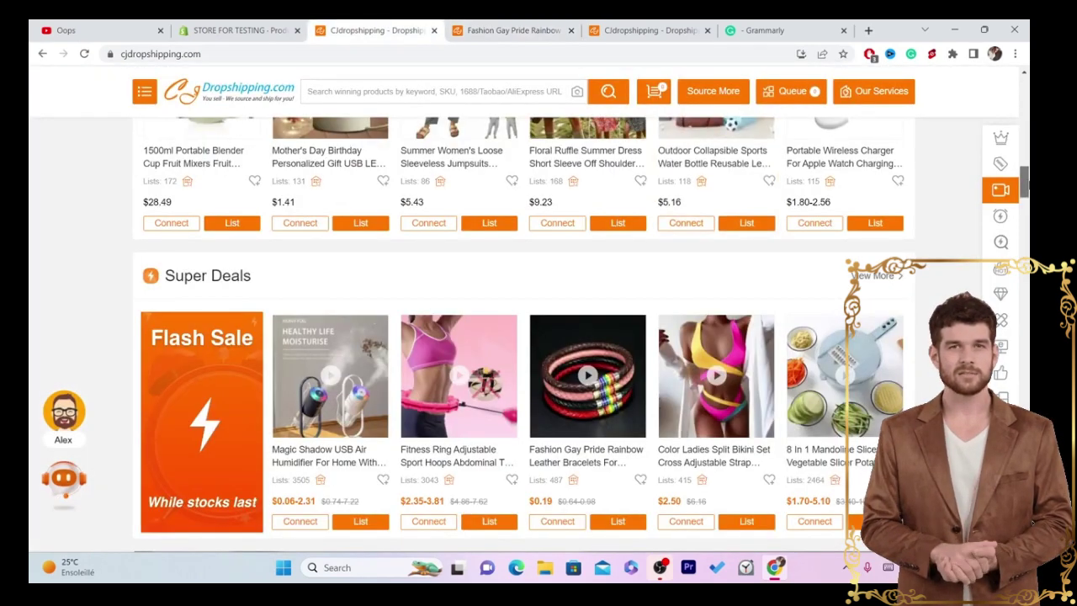
# Open the Magic Shadow USB humidifier, choose dark blue and 1pc style, and start listing it
pyautogui.scroll(-2, 898, 244)
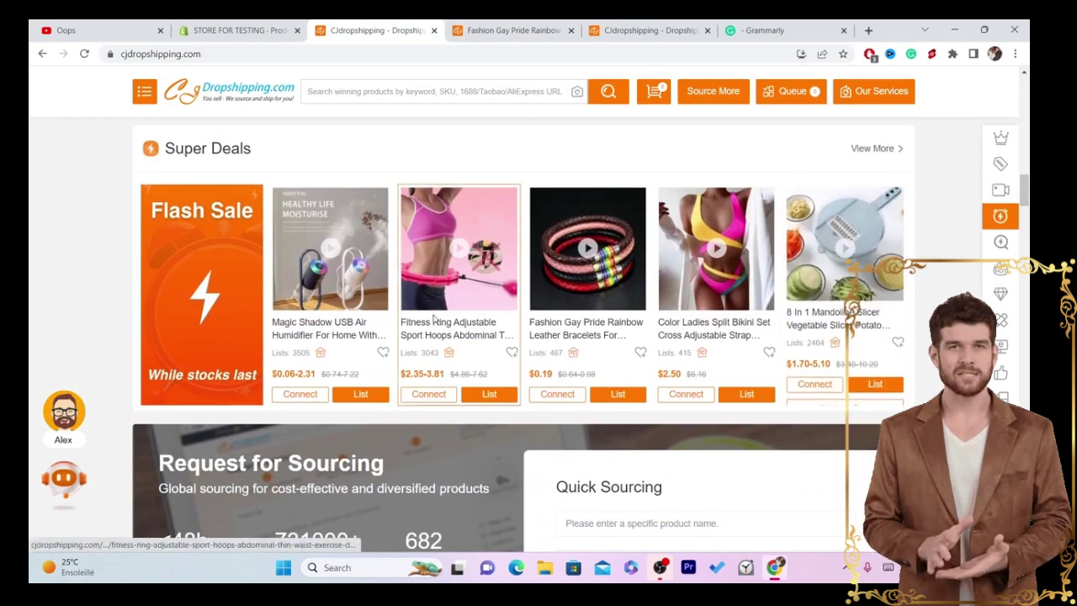
pyautogui.click(317, 303)
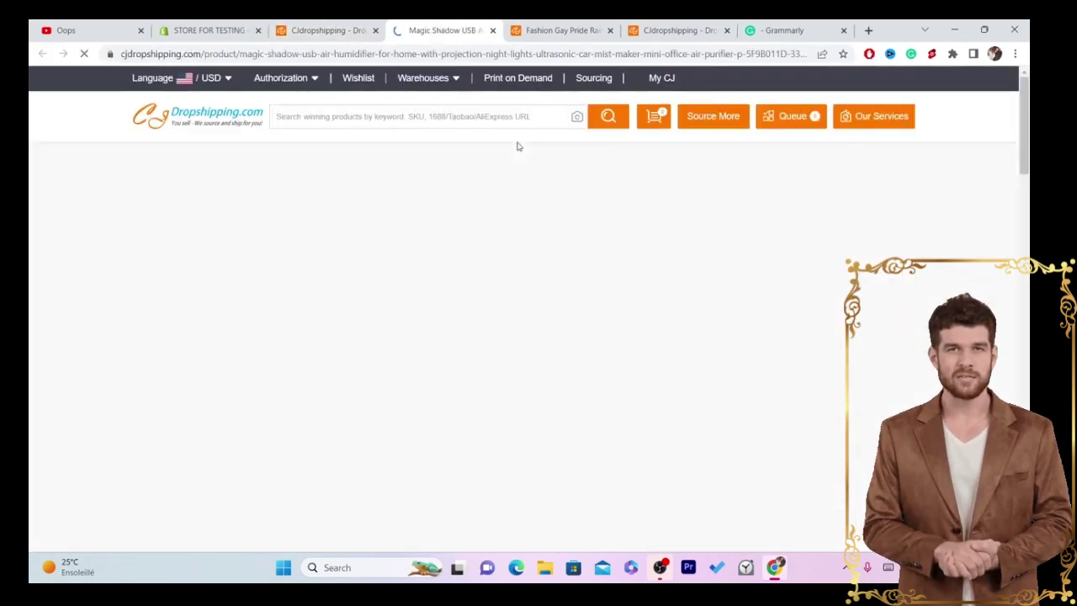
pyautogui.scroll(-1, 273, 261)
pyautogui.scroll(-1, 683, 268)
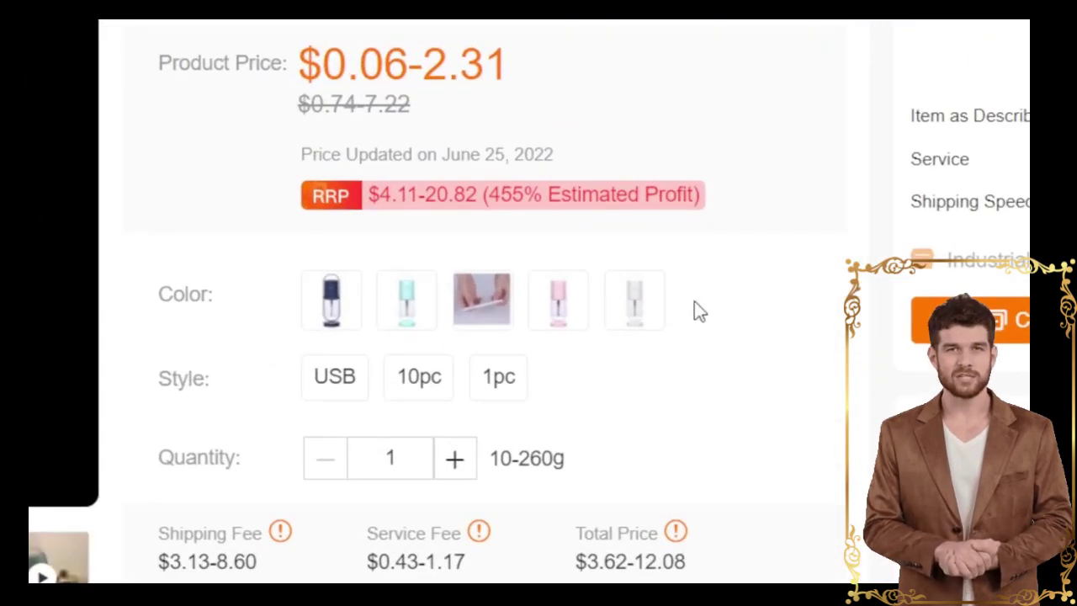
pyautogui.click(324, 313)
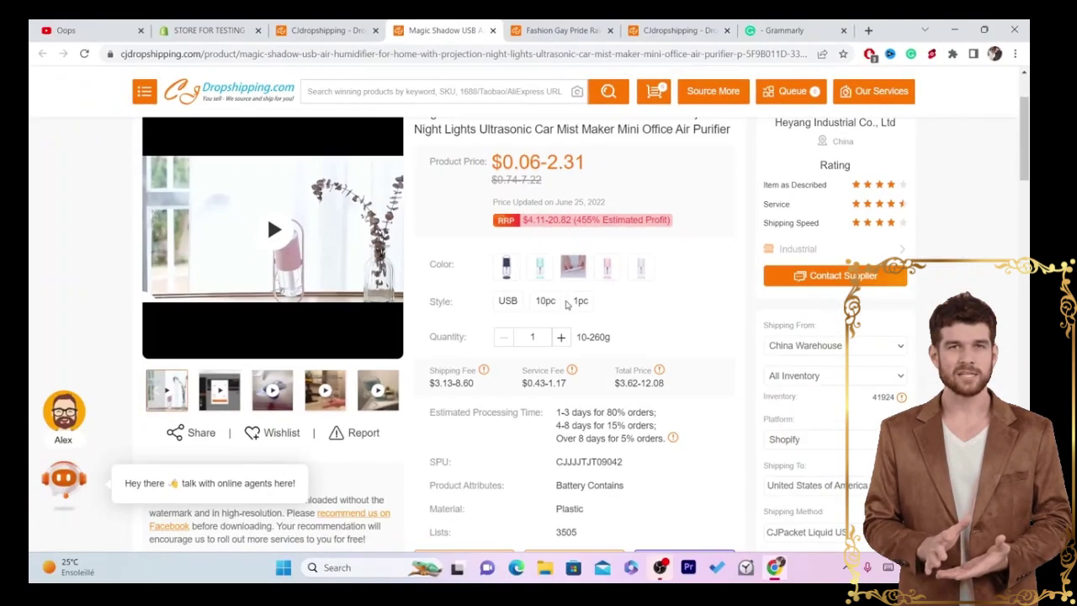
pyautogui.click(499, 376)
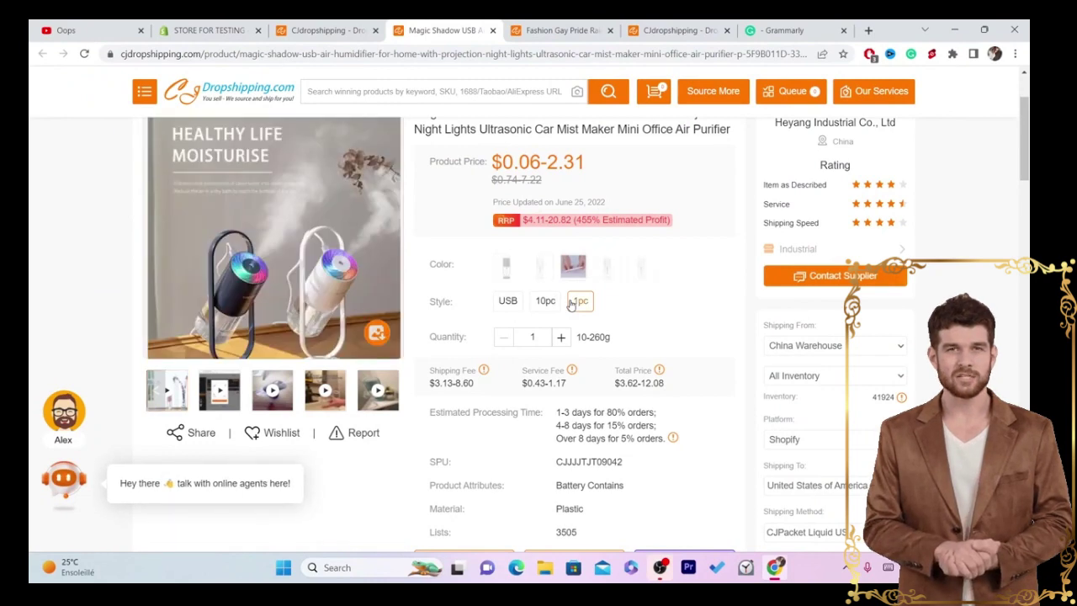
pyautogui.scroll(-5, 531, 274)
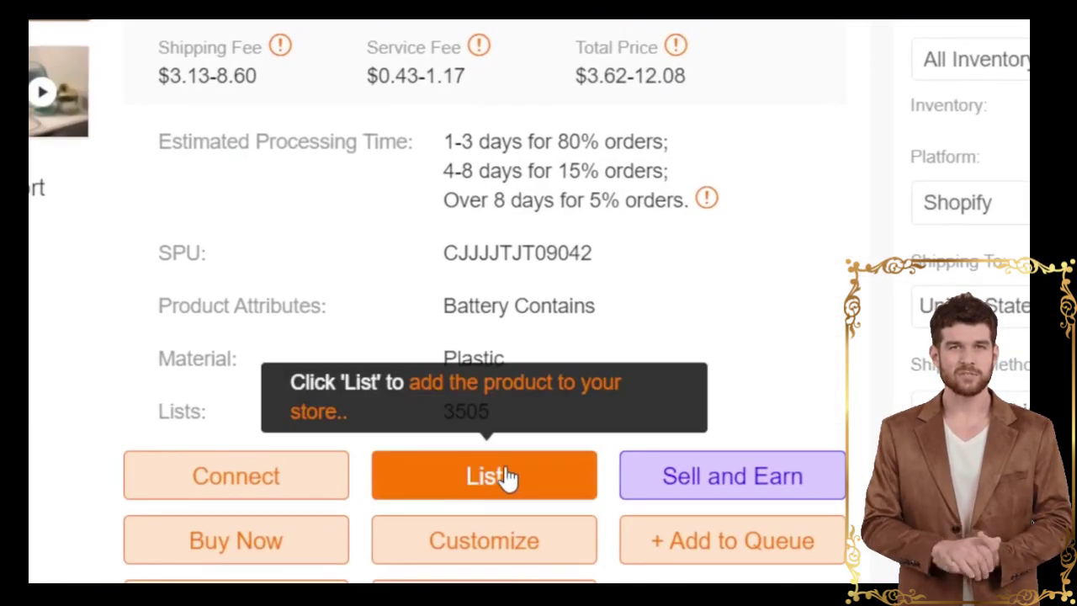
pyautogui.click(510, 474)
pyautogui.moveTo(898, 217); pyautogui.dragTo(897, 355)
# Highlight the target store name and the Ship from label in the Listing form
pyautogui.scroll(5, 461, 227)
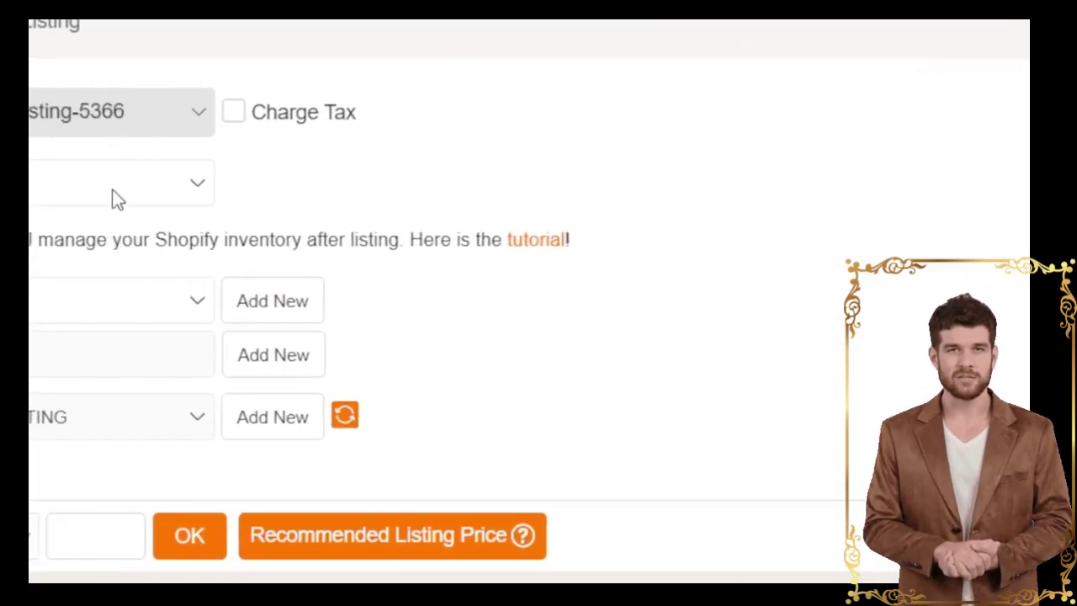
pyautogui.moveTo(71, 111)
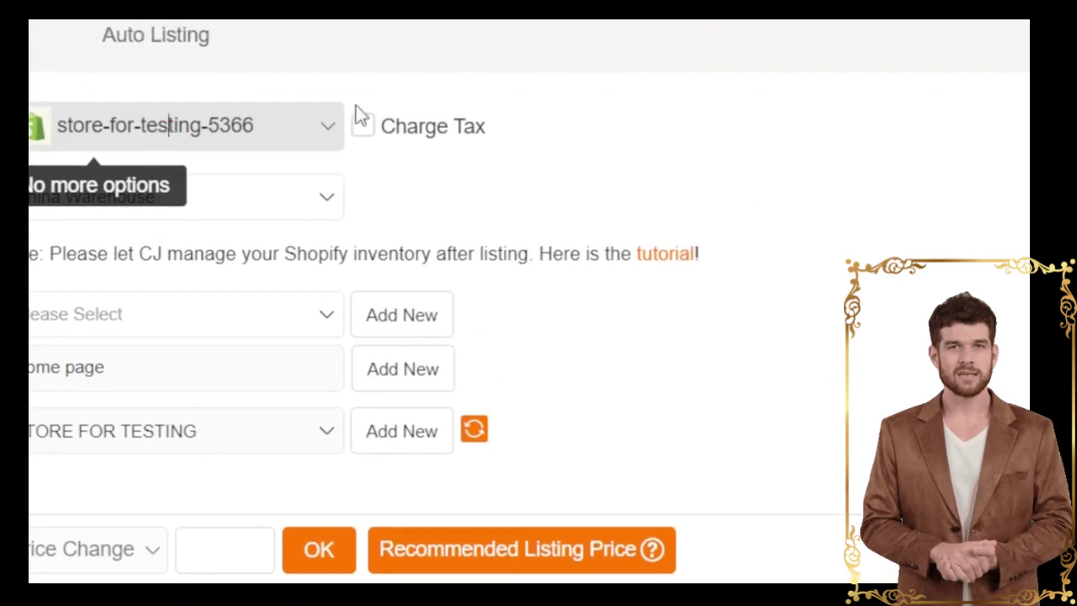
pyautogui.moveTo(100, 118); pyautogui.dragTo(139, 119)
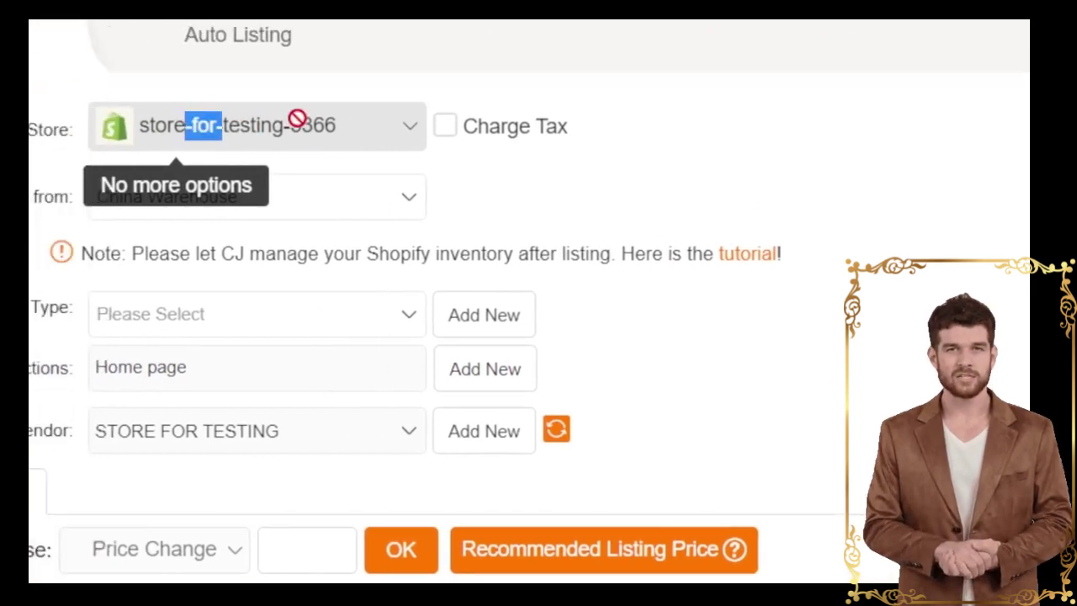
pyautogui.moveTo(298, 119); pyautogui.dragTo(356, 123)
pyautogui.click(356, 122)
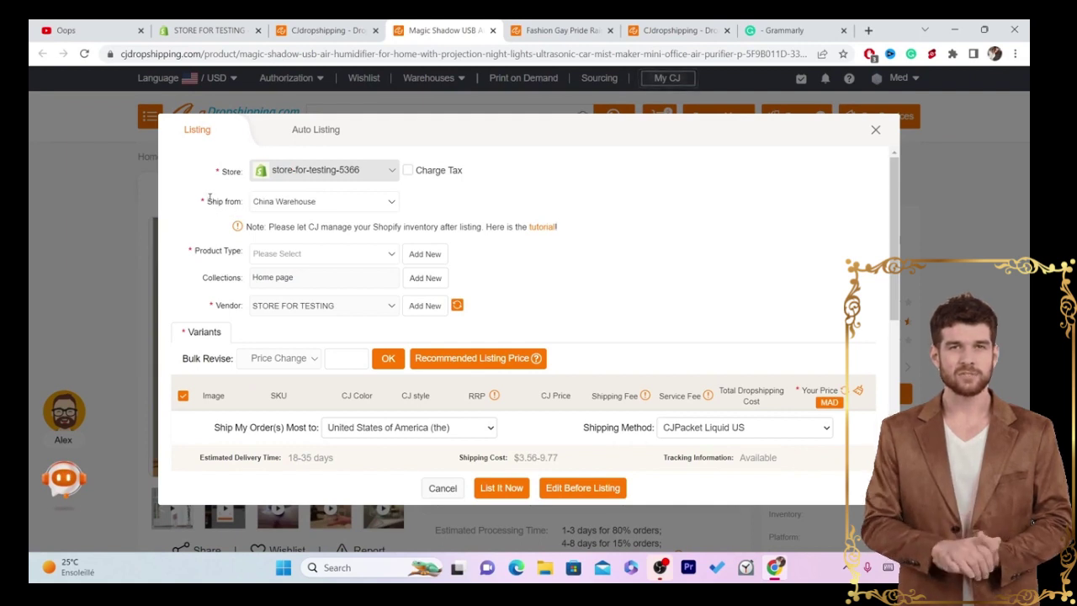
pyautogui.click(244, 208)
pyautogui.moveTo(244, 207); pyautogui.dragTo(200, 202)
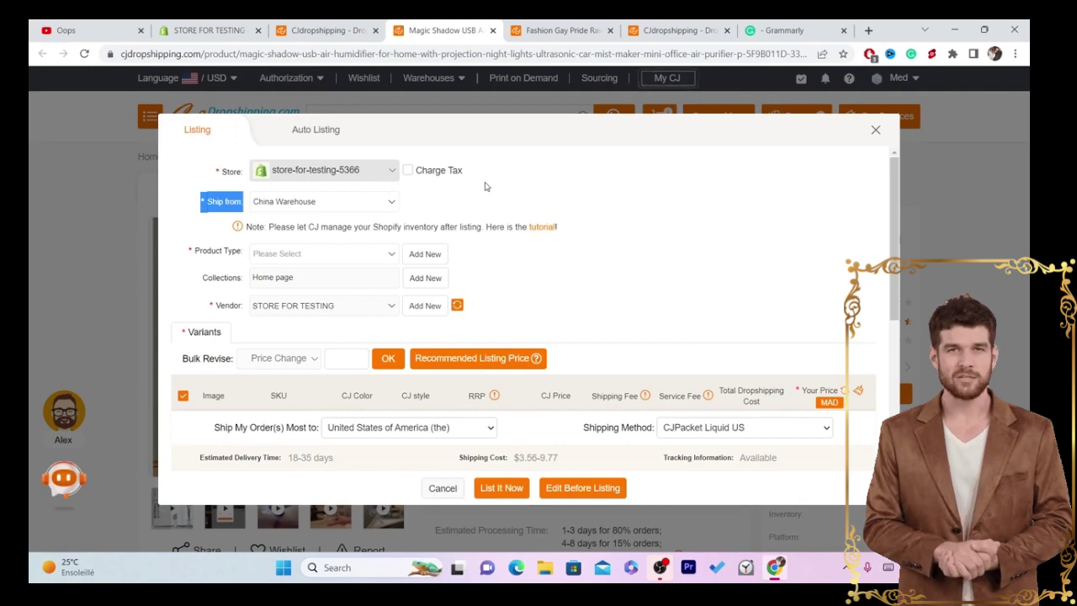
# Keep China Warehouse as the shipping origin and United States as the destination
pyautogui.click(271, 202)
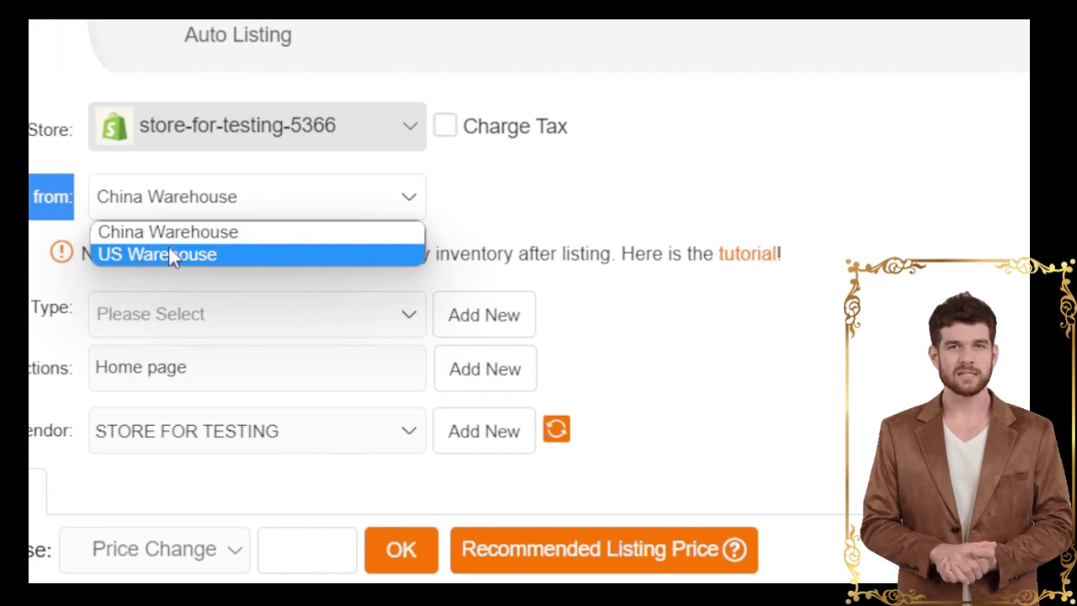
pyautogui.click(154, 236)
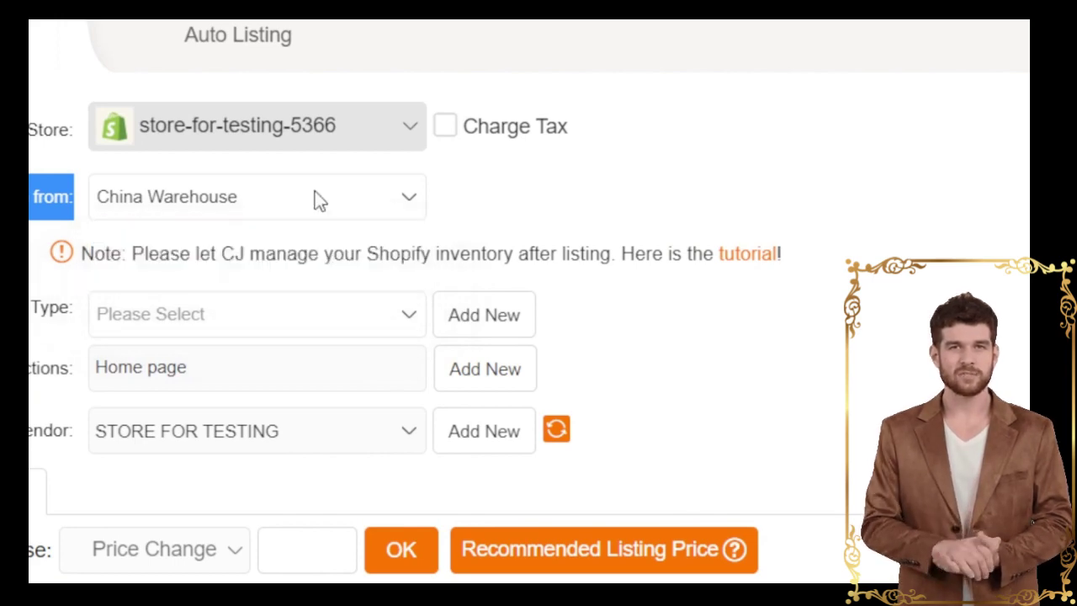
pyautogui.scroll(-5, 233, 541)
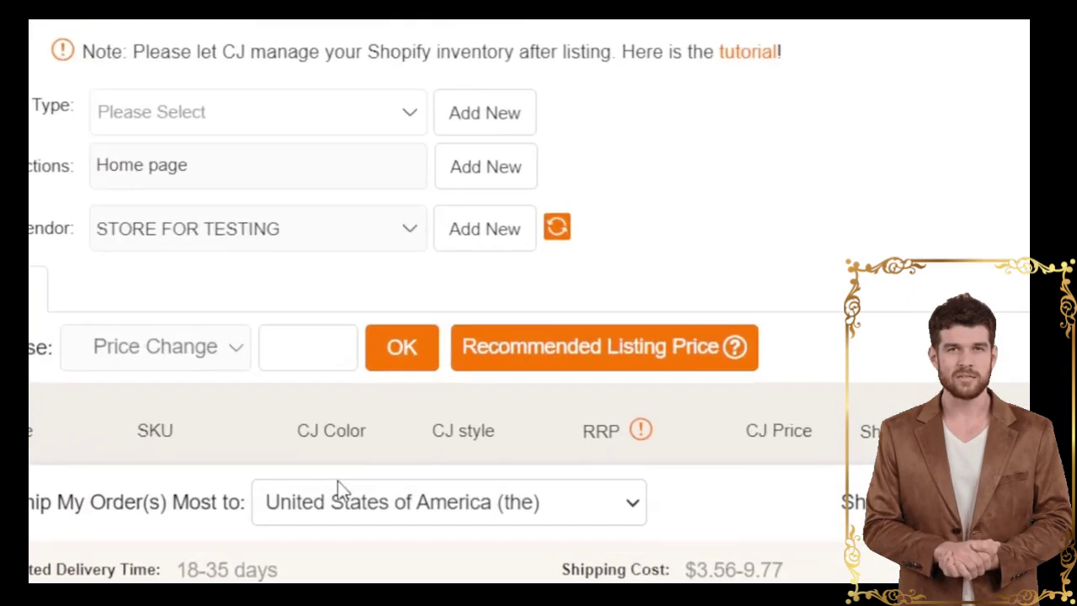
pyautogui.moveTo(3, 512); pyautogui.dragTo(293, 501)
pyautogui.click(401, 496)
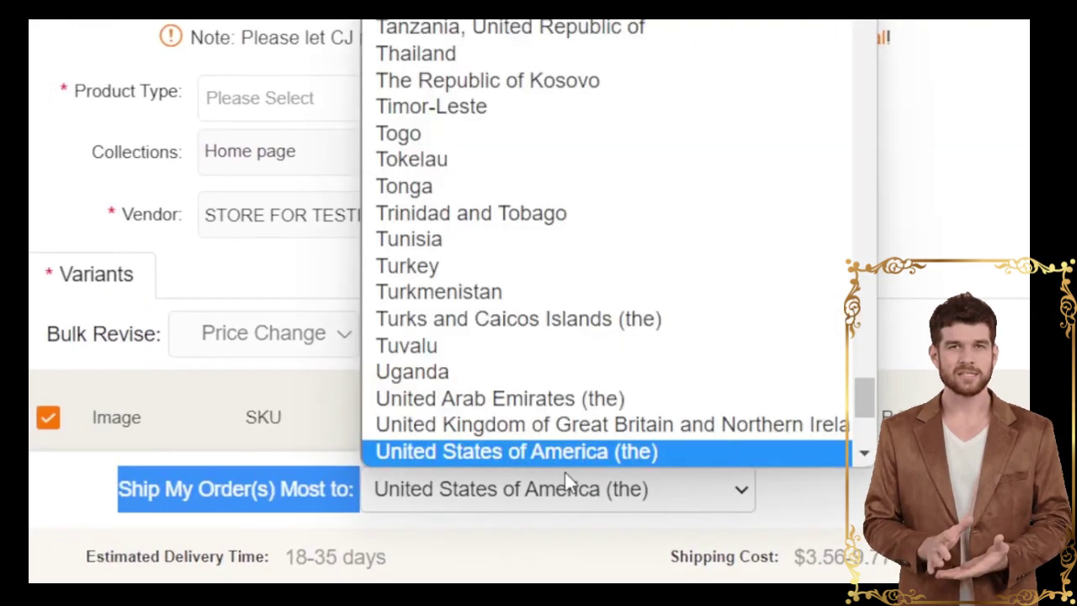
pyautogui.click(567, 496)
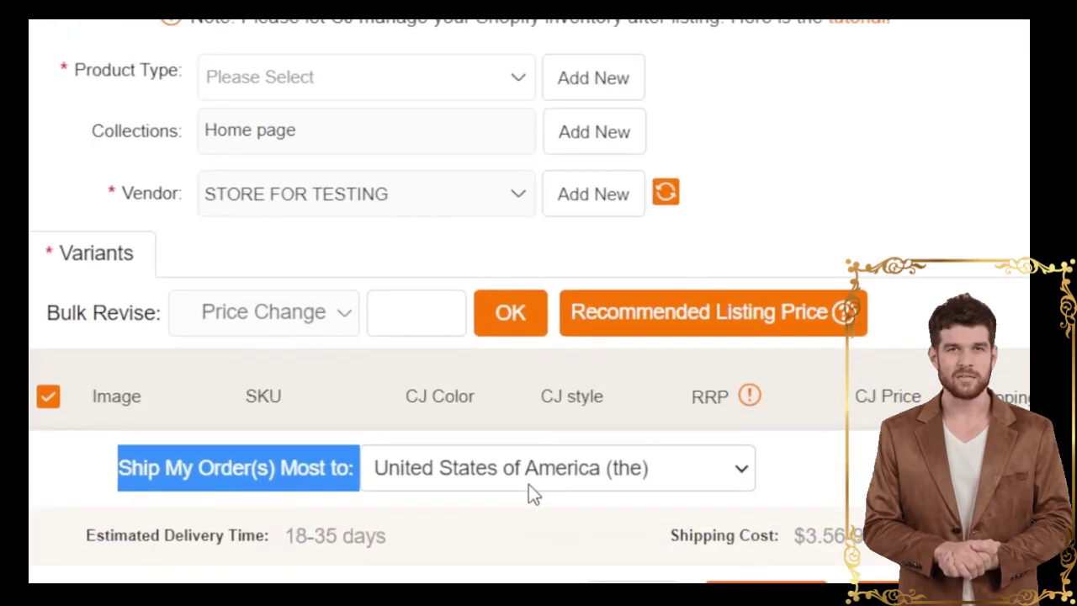
pyautogui.click(516, 480)
pyautogui.click(516, 480)
pyautogui.scroll(5, 333, 105)
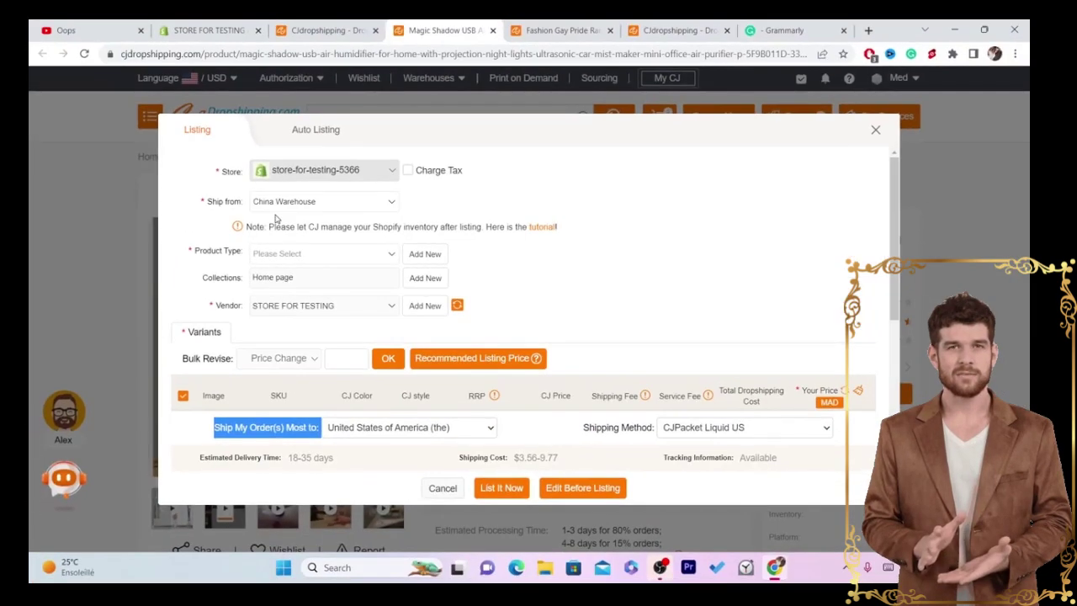
pyautogui.click(274, 211)
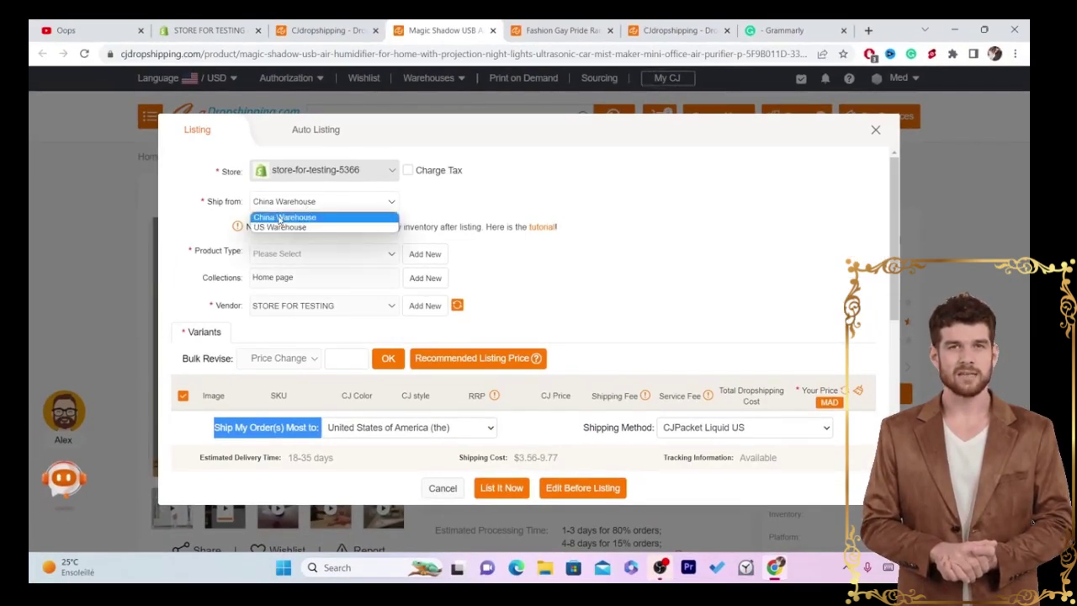
pyautogui.click(280, 218)
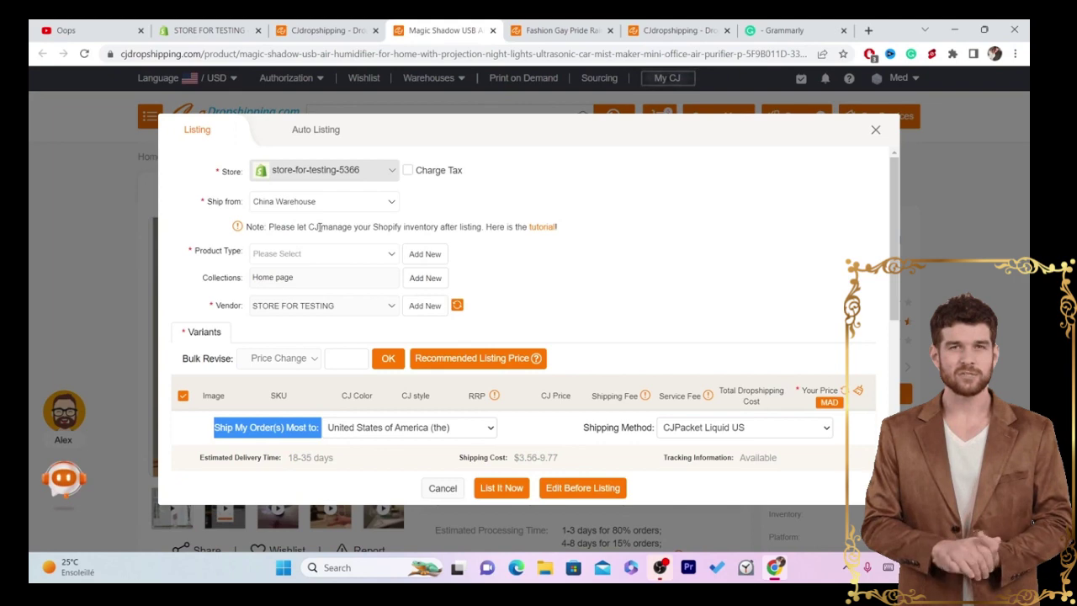
pyautogui.click(307, 209)
pyautogui.click(307, 213)
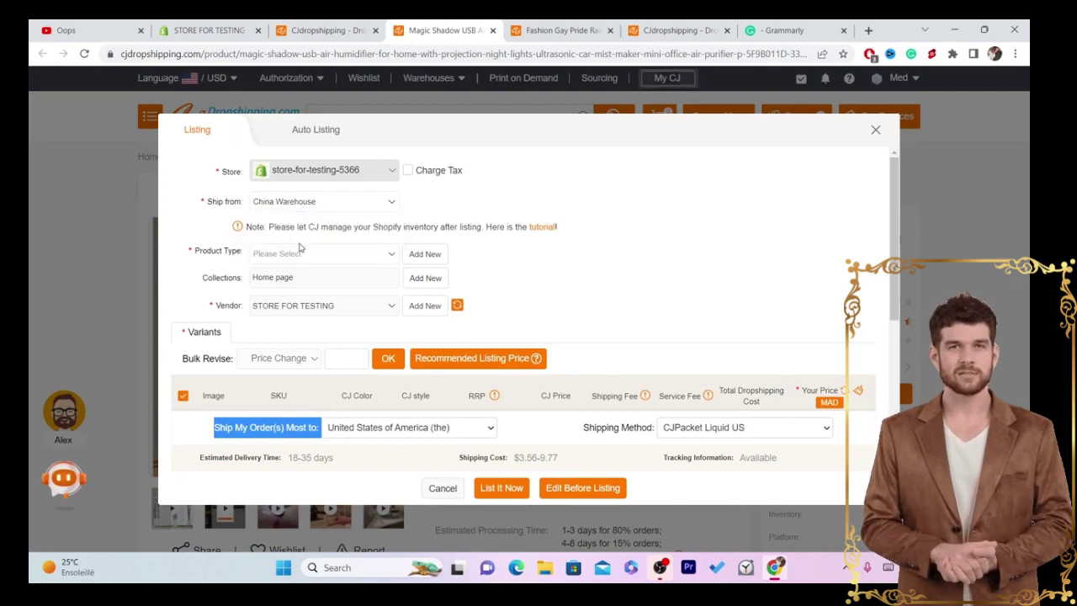
# Create a new product type named TEST for the listing
pyautogui.click(255, 259)
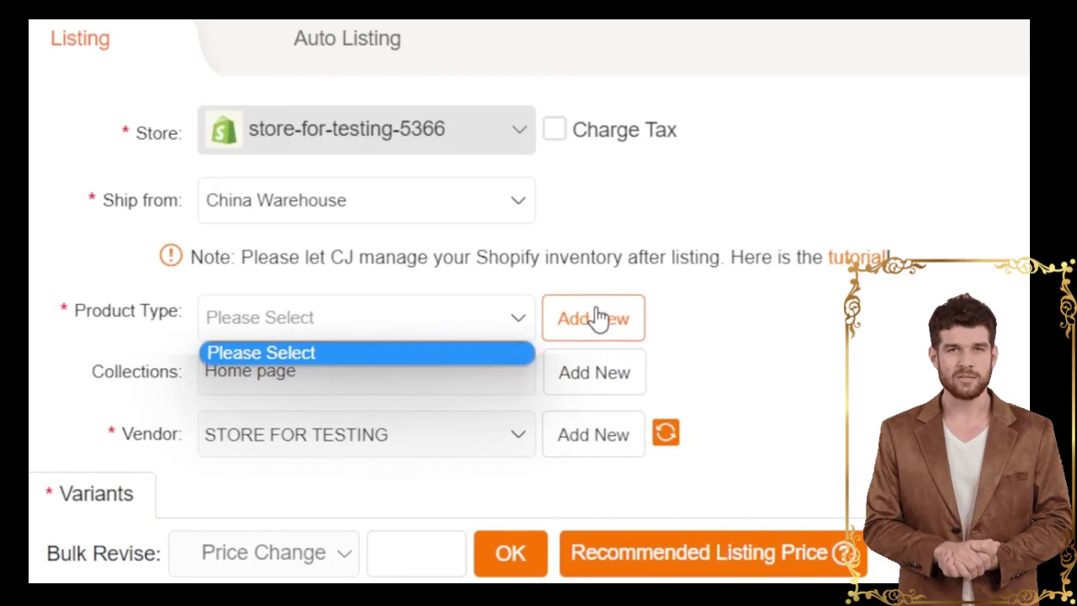
pyautogui.click(438, 254)
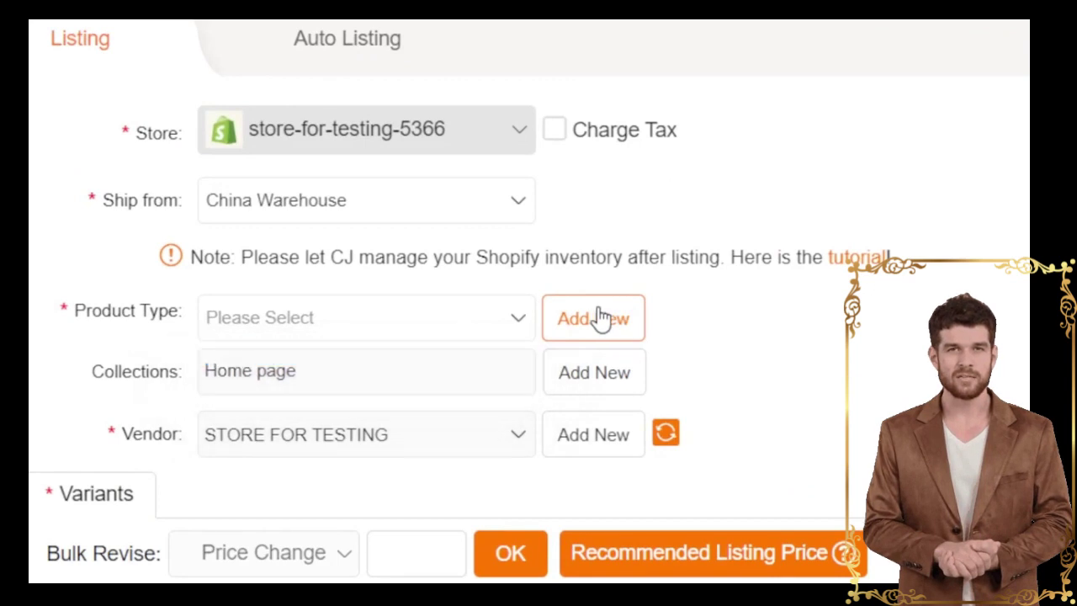
pyautogui.click(439, 253)
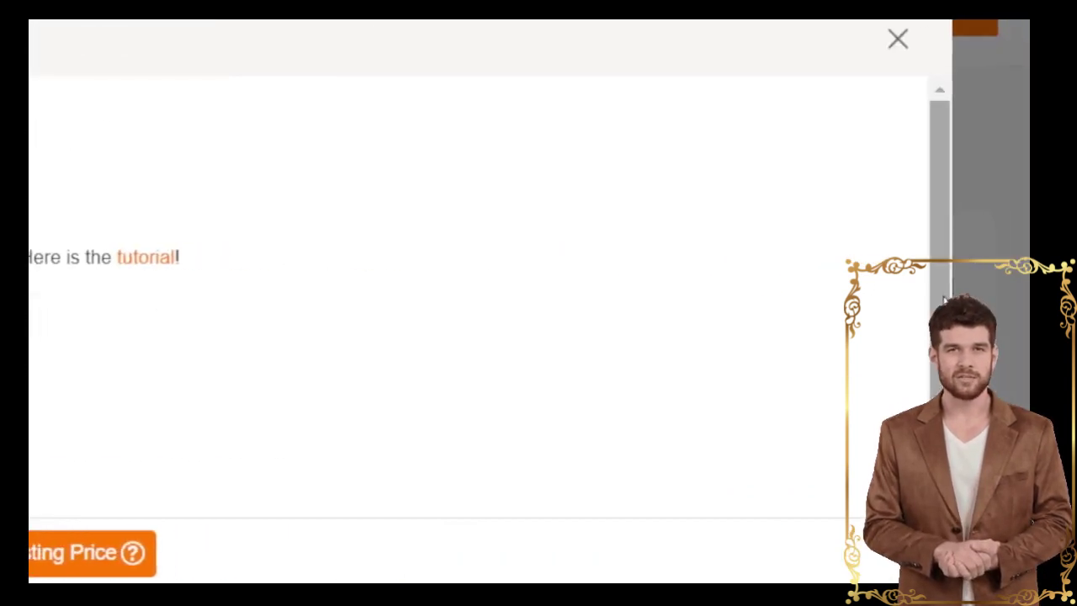
pyautogui.scroll(-5, 942, 300)
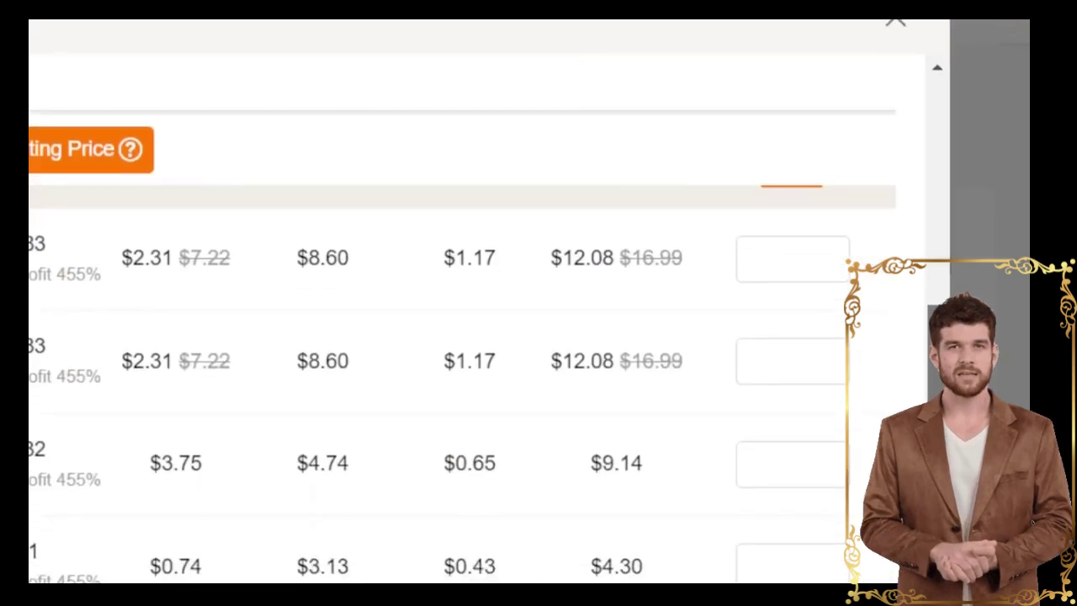
pyautogui.scroll(5, 921, 105)
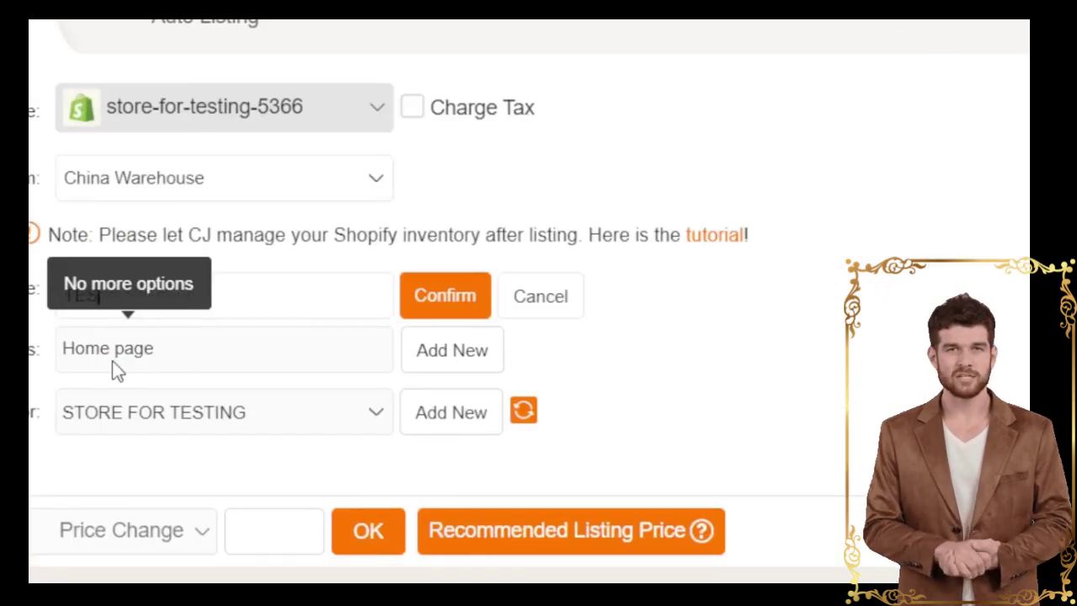
pyautogui.click(262, 296)
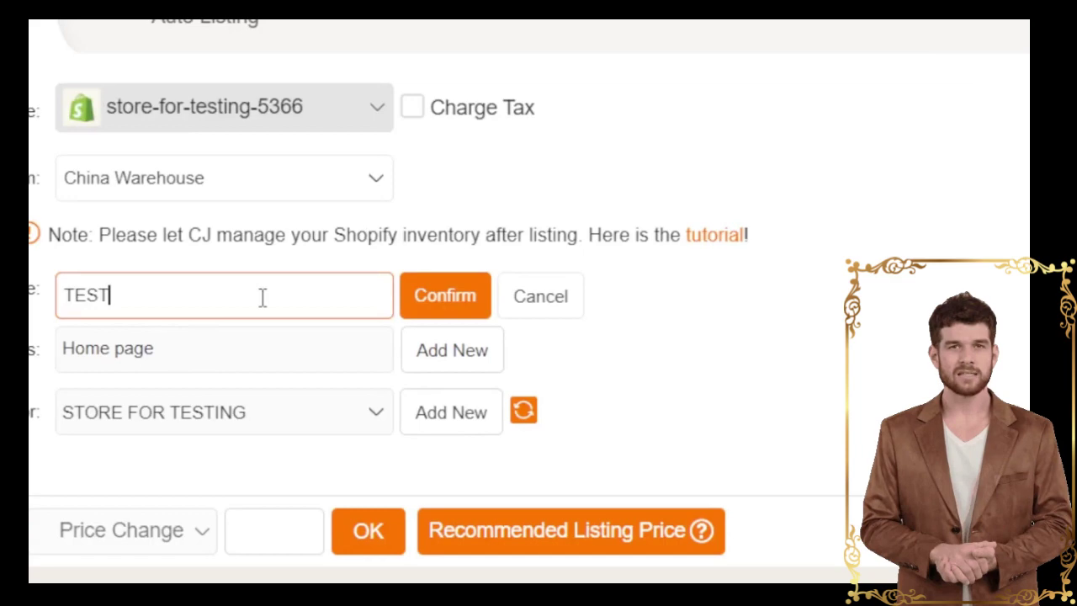
pyautogui.click(481, 312)
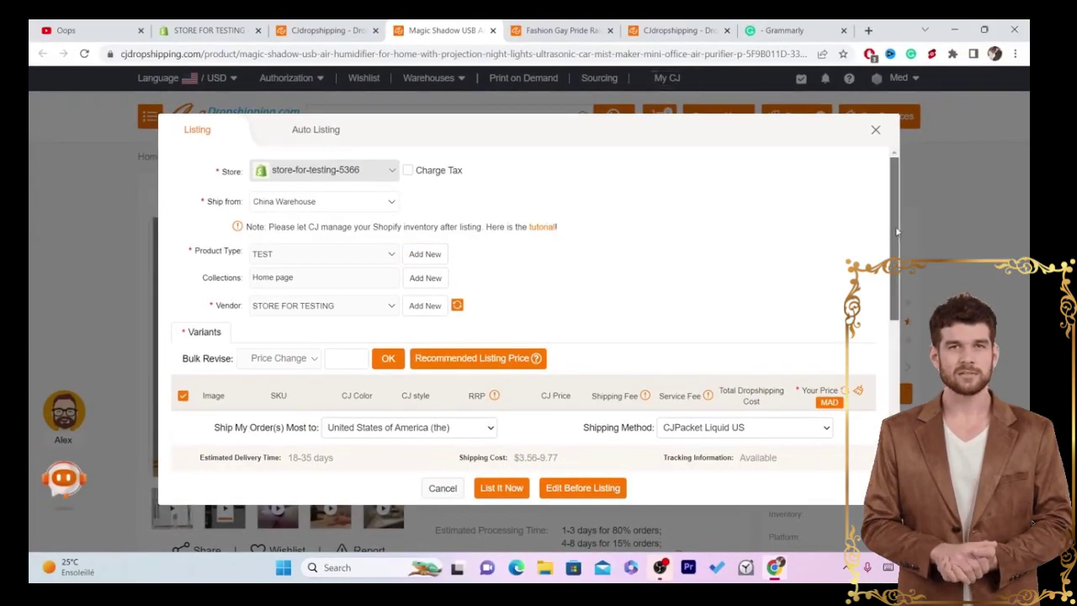
pyautogui.scroll(-2, 898, 293)
pyautogui.scroll(-1, 899, 293)
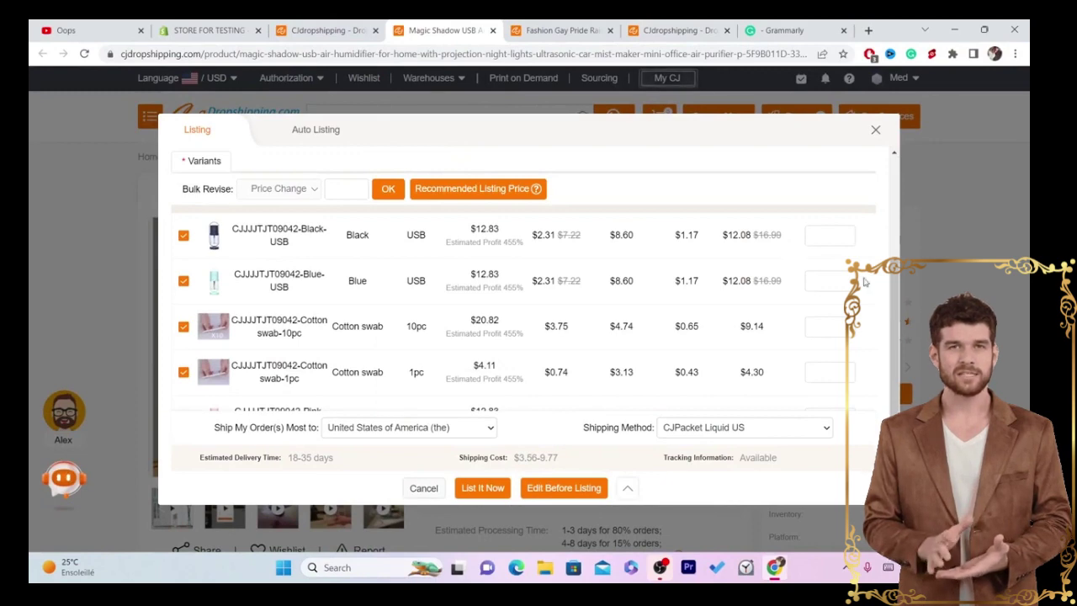
pyautogui.scroll(3, 896, 332)
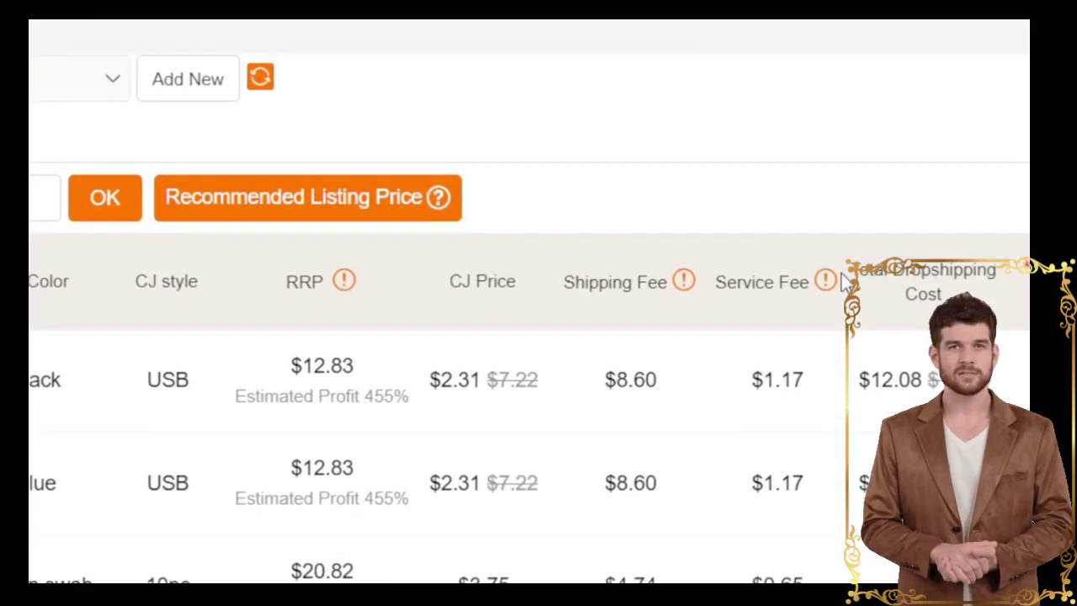
pyautogui.moveTo(846, 282); pyautogui.dragTo(959, 294)
pyautogui.click(959, 295)
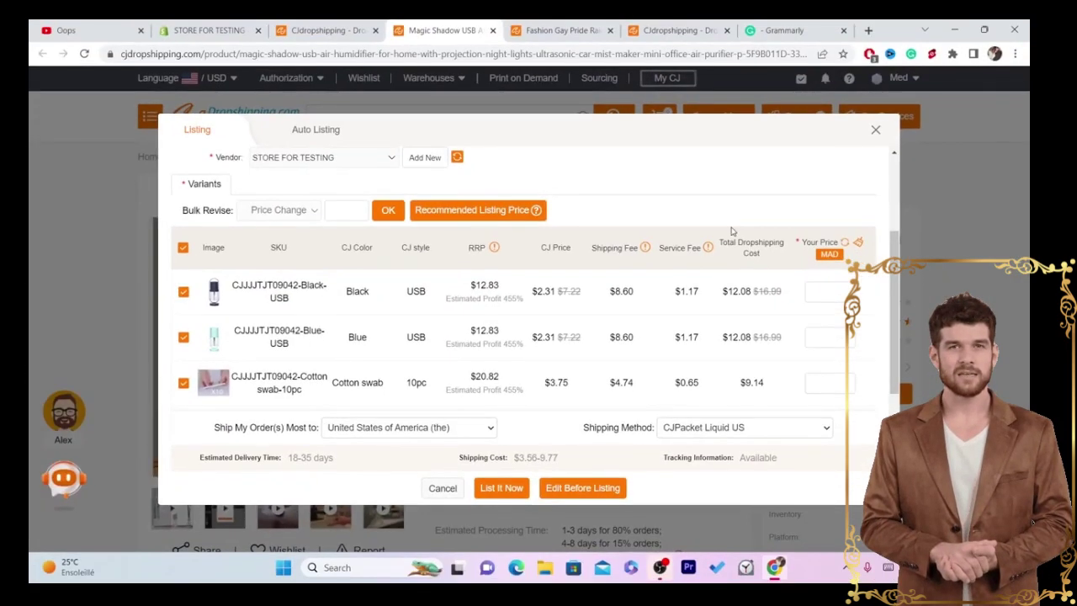
pyautogui.moveTo(720, 241); pyautogui.dragTo(768, 263)
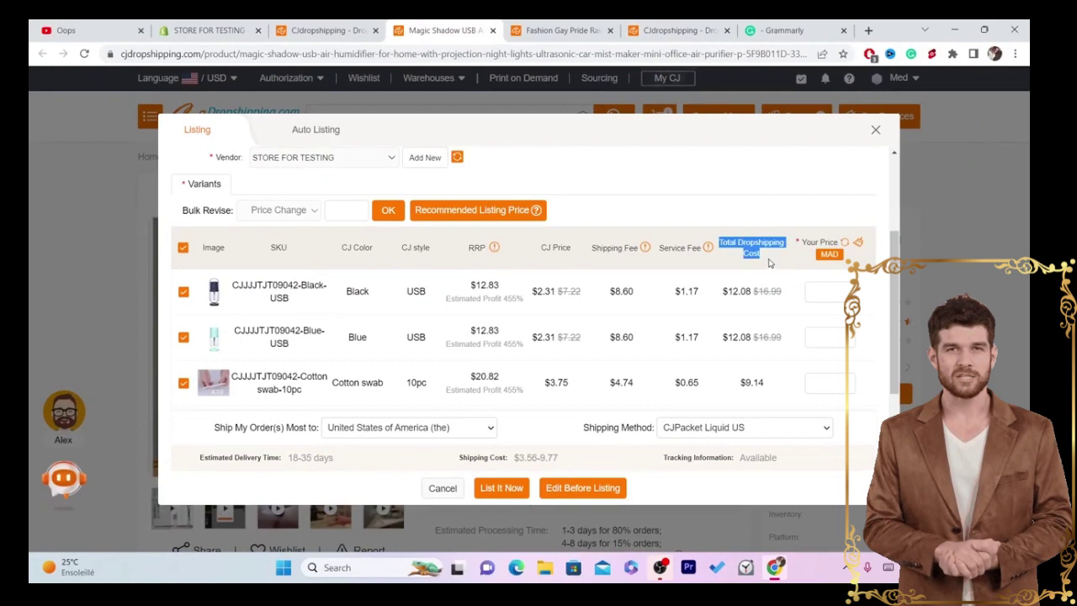
pyautogui.click(724, 292)
pyautogui.moveTo(723, 292); pyautogui.dragTo(783, 292)
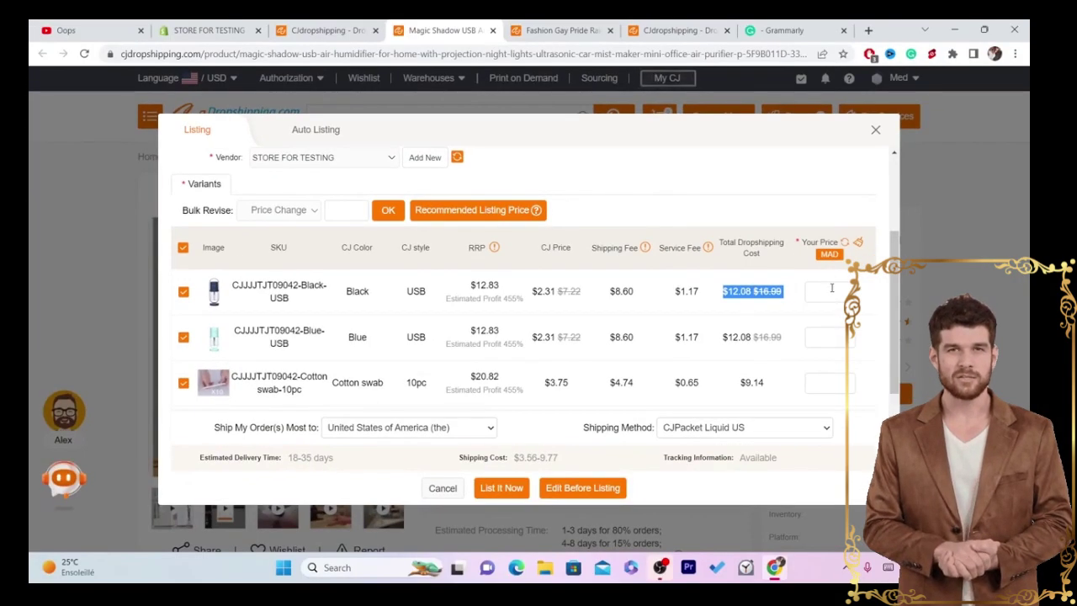
# Enter a selling price of 16 for the Black and Blue variants
pyautogui.click(831, 290)
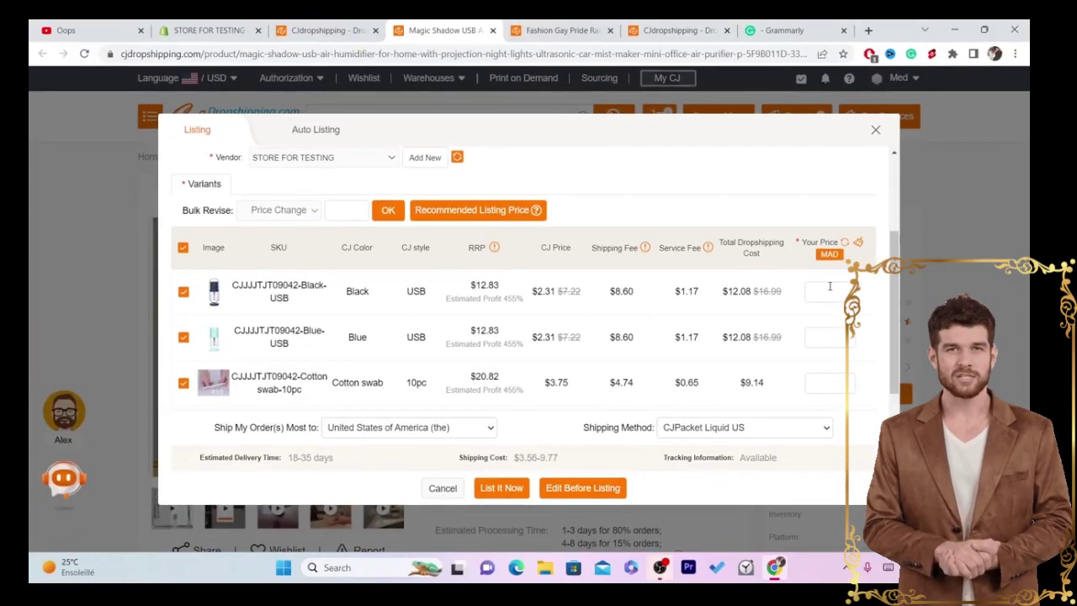
pyautogui.write('16')
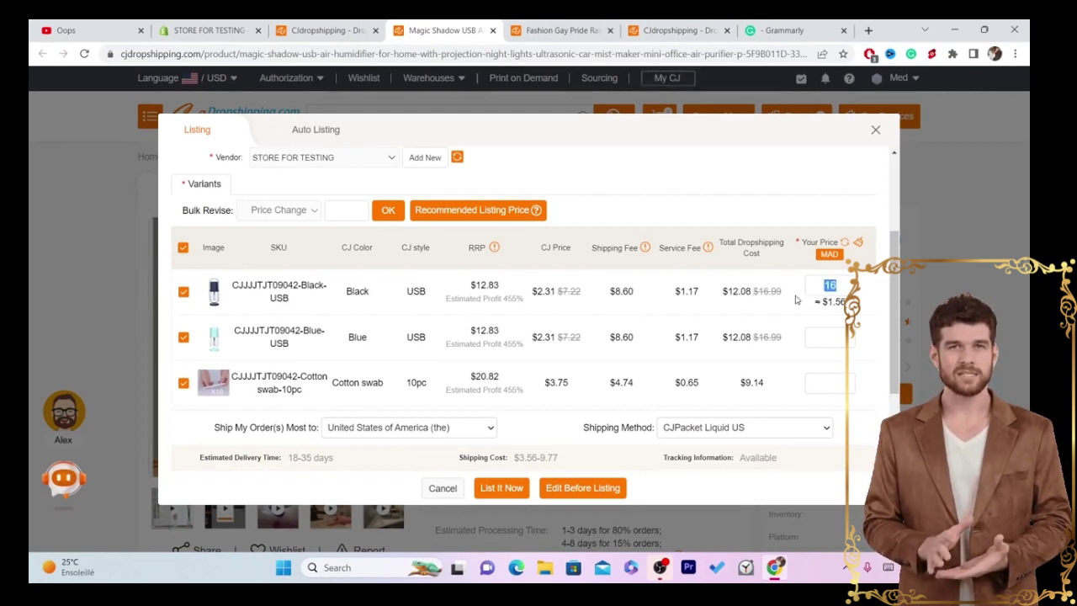
pyautogui.click(753, 311)
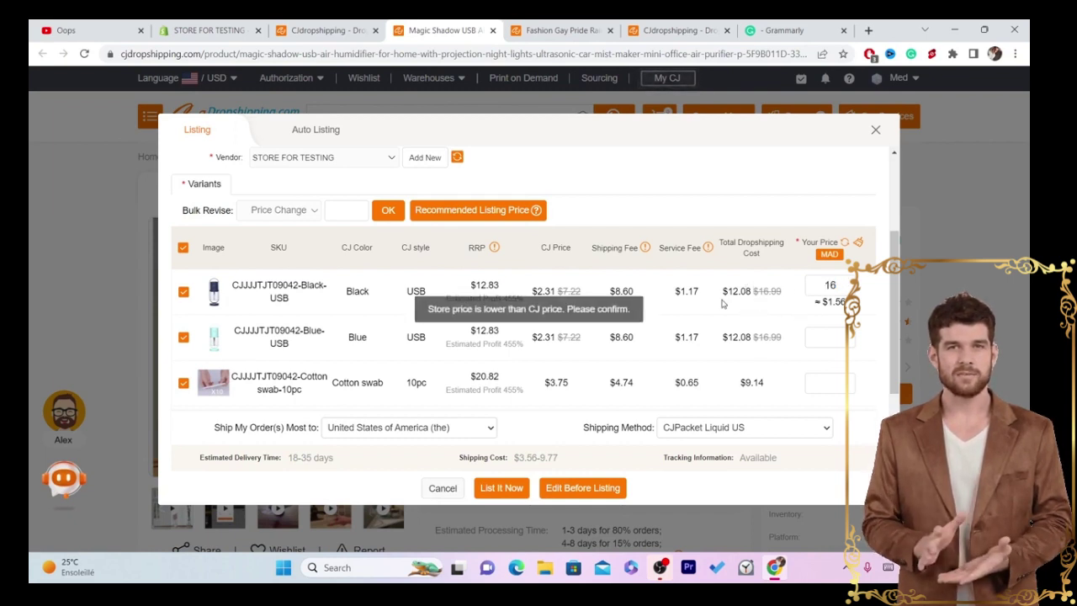
pyautogui.click(827, 329)
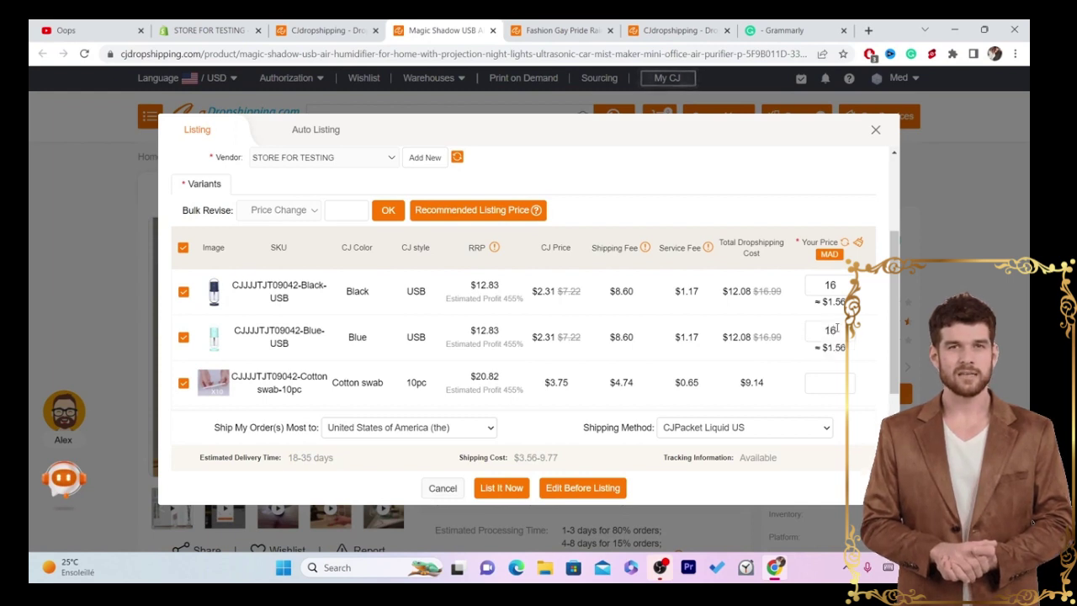
pyautogui.moveTo(894, 301); pyautogui.dragTo(896, 353)
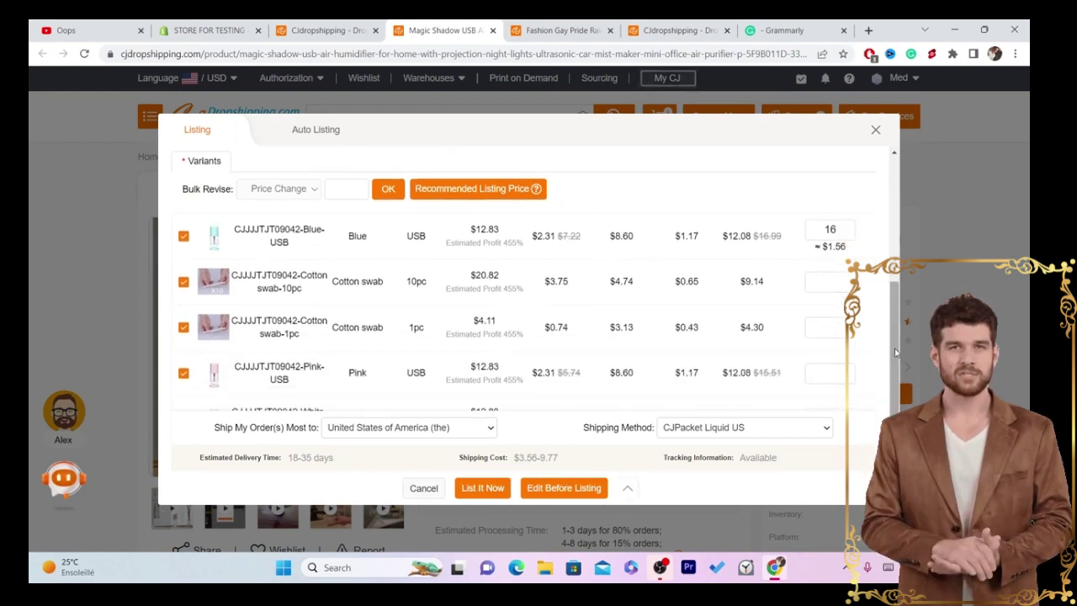
# Price the Cotton swab and Pink variants at 14 and list the humidifier to the store
pyautogui.click(828, 279)
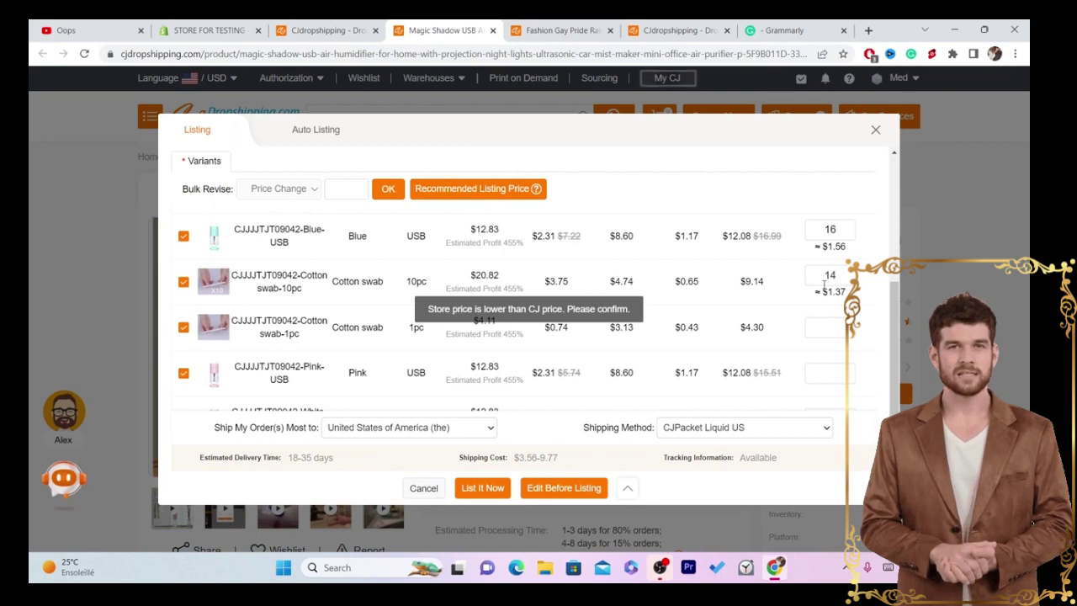
pyautogui.click(837, 328)
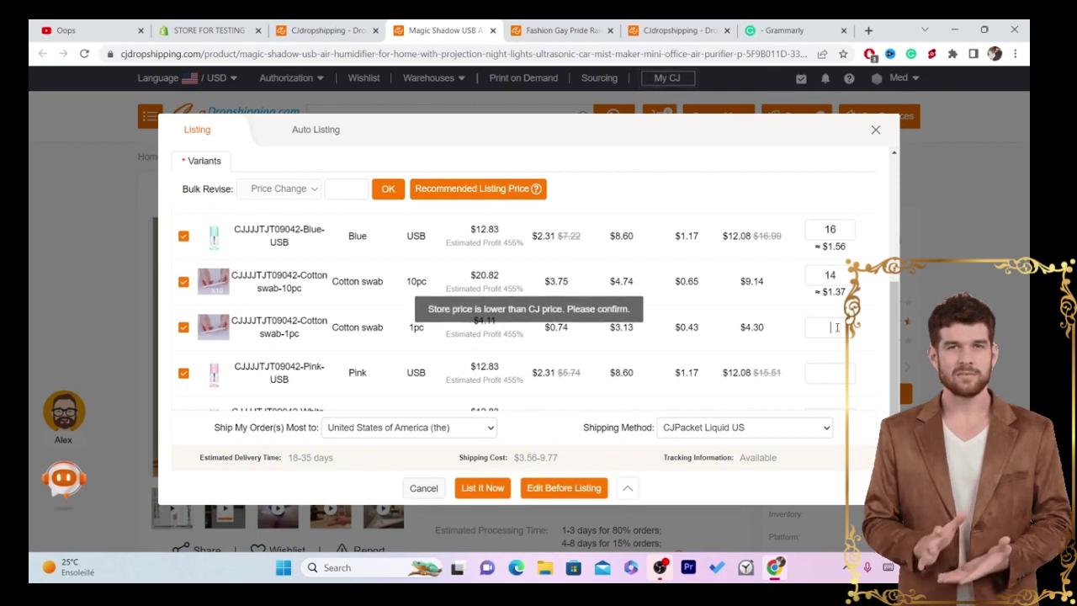
pyautogui.click(832, 369)
pyautogui.write('14')
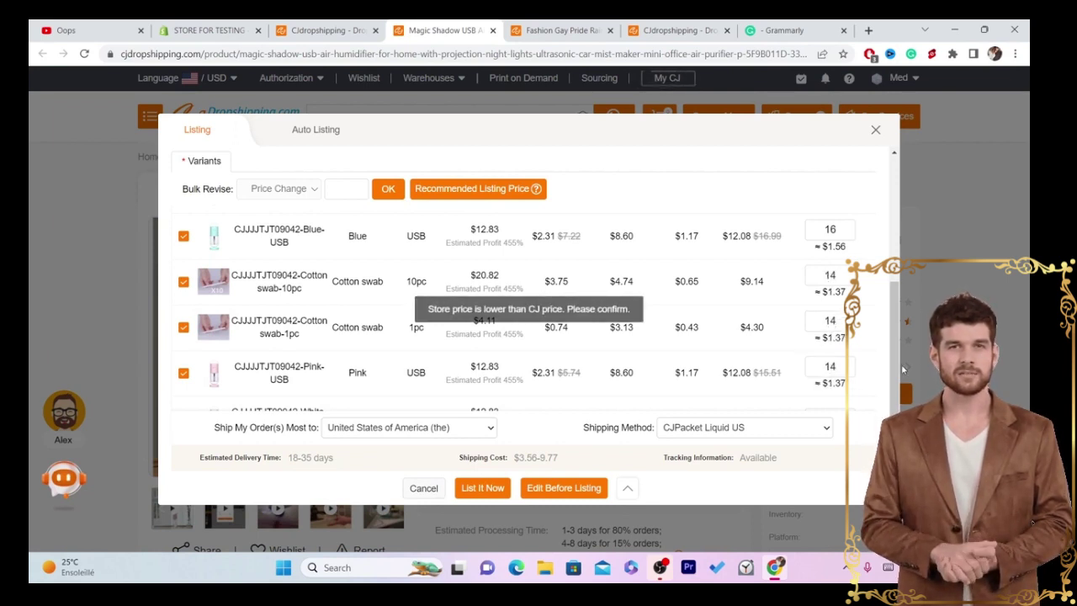
pyautogui.scroll(-1, 892, 404)
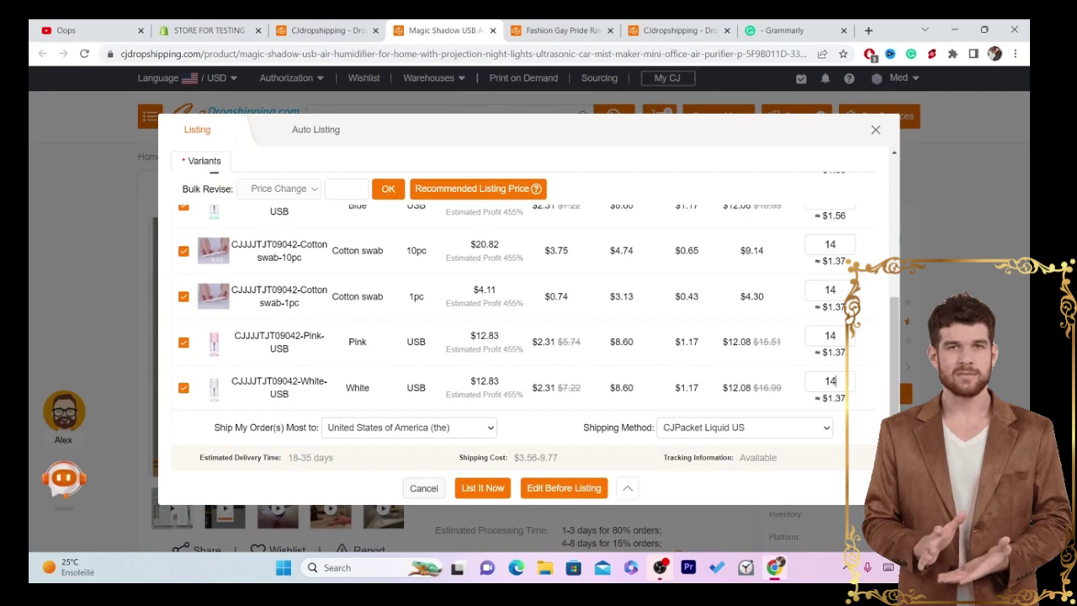
pyautogui.scroll(8, 713, 252)
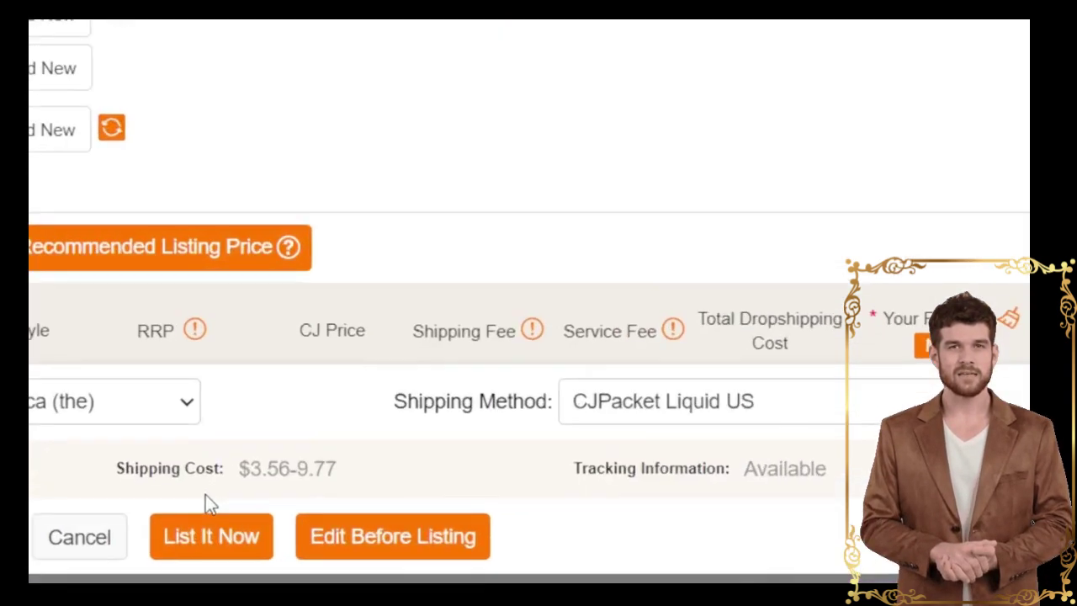
pyautogui.click(501, 488)
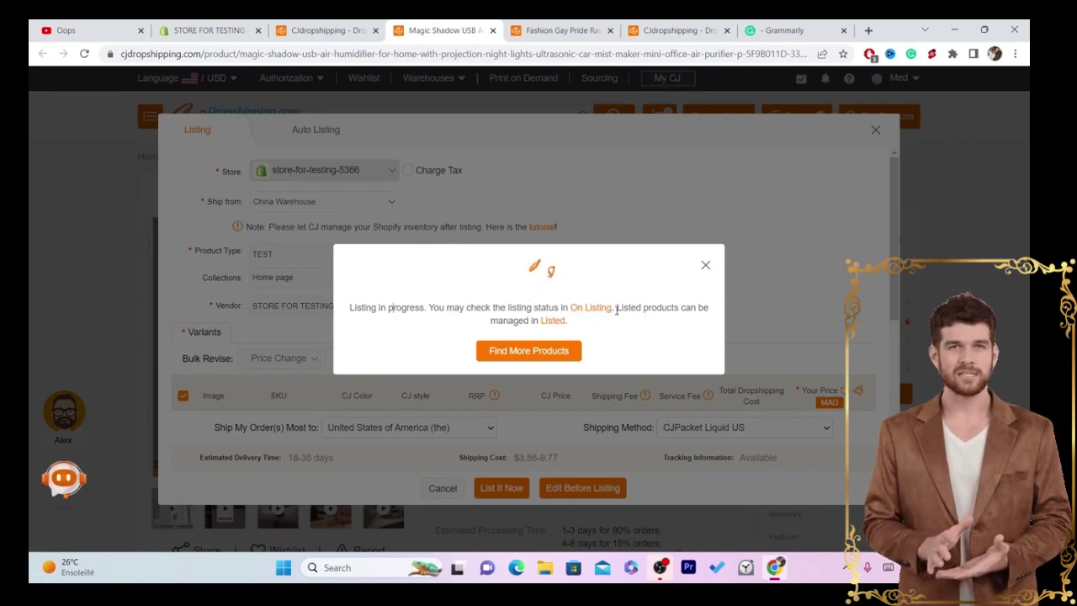
# Read past the 'Listing in progress' notice and switch to the STORE FOR TESTING Products list
pyautogui.moveTo(619, 310); pyautogui.dragTo(671, 328)
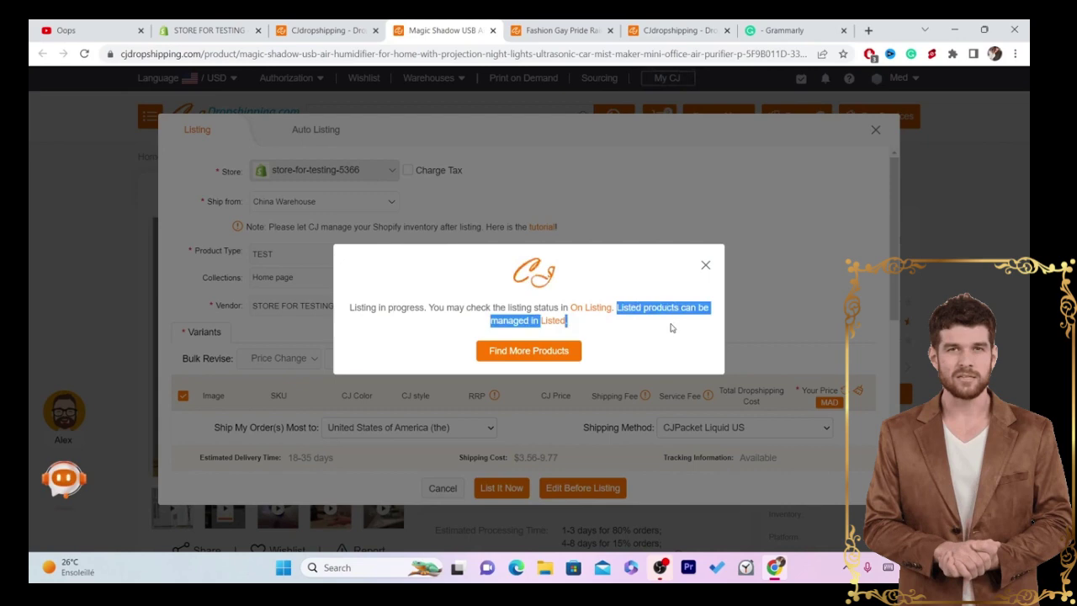
pyautogui.click(671, 329)
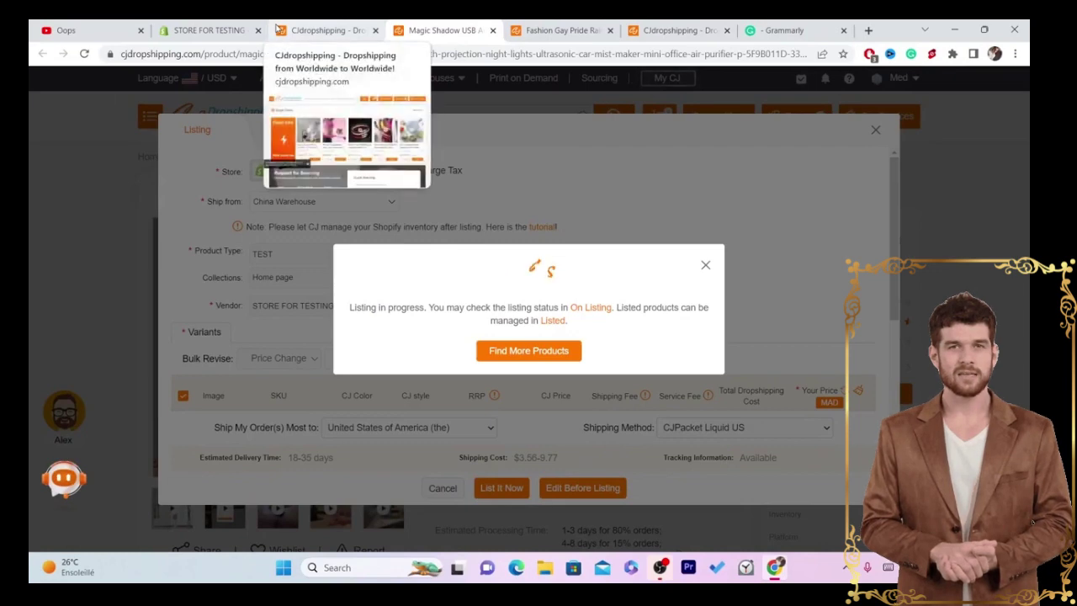
pyautogui.click(174, 32)
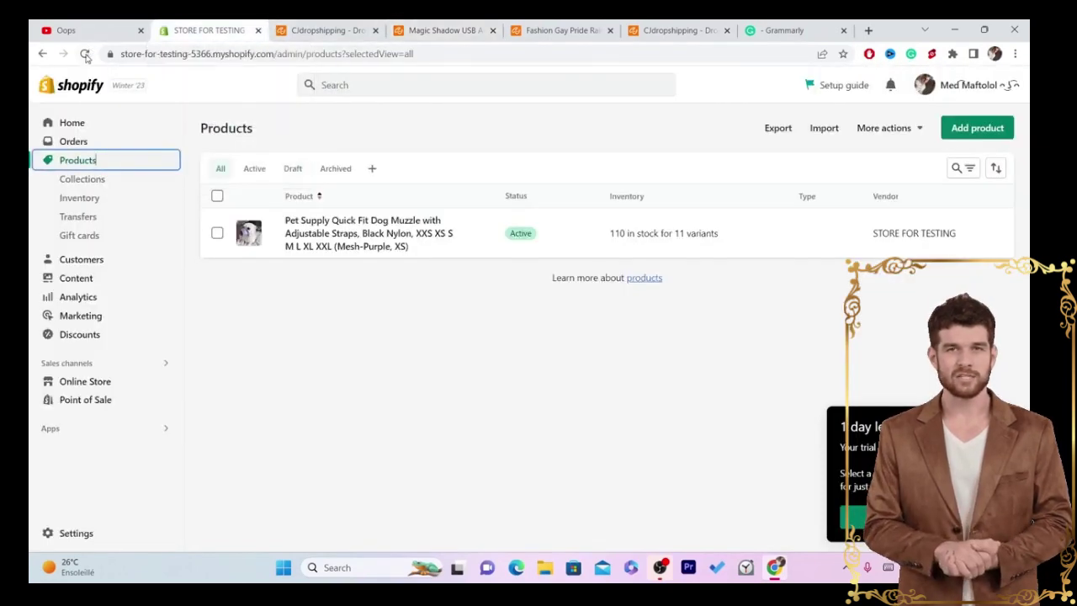
# Reload Products and open the Magic Shadow humidifier's product page, closing the setup guide
pyautogui.click(85, 54)
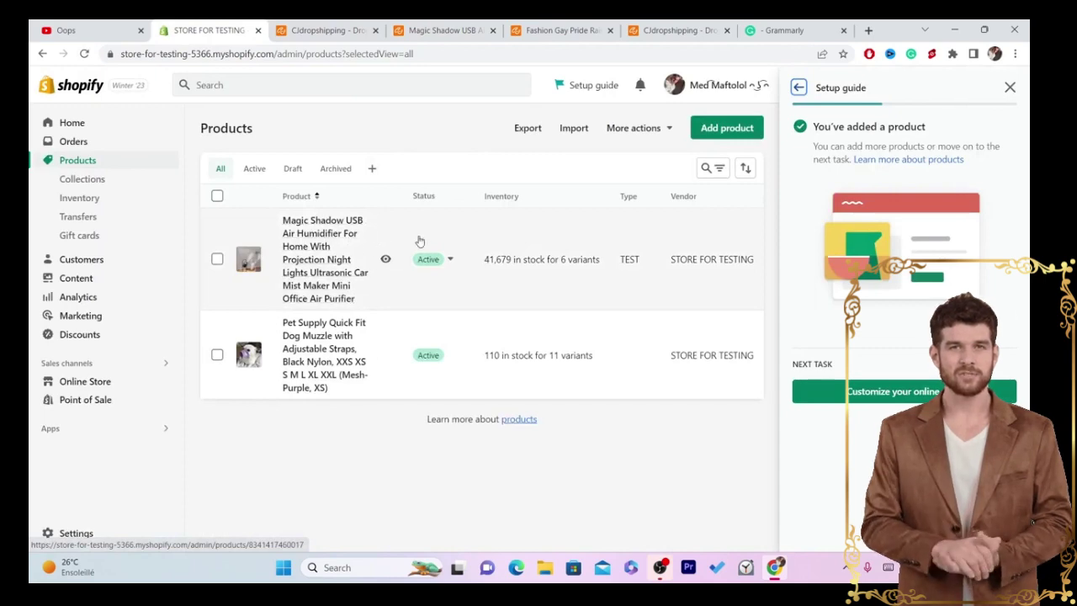
pyautogui.click(324, 259)
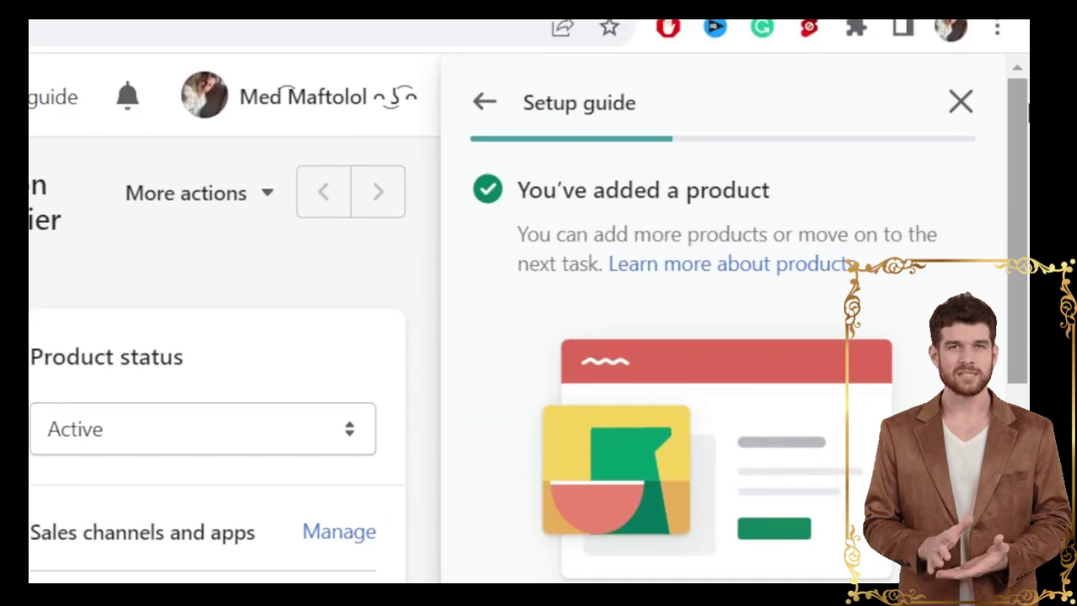
pyautogui.click(961, 104)
pyautogui.click(115, 396)
pyautogui.moveTo(115, 397); pyautogui.dragTo(389, 404)
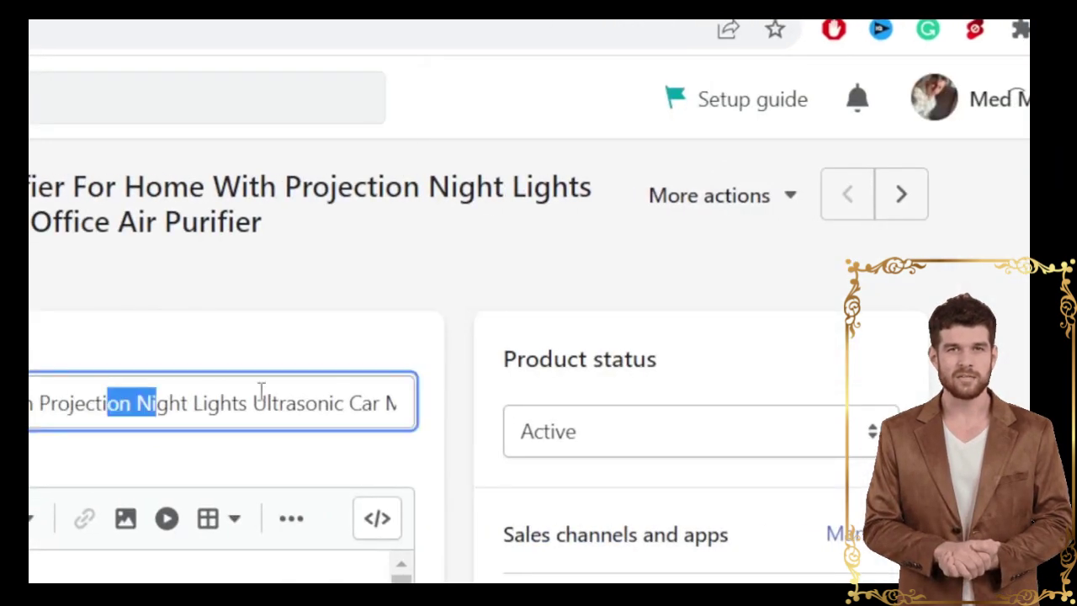
pyautogui.click(289, 403)
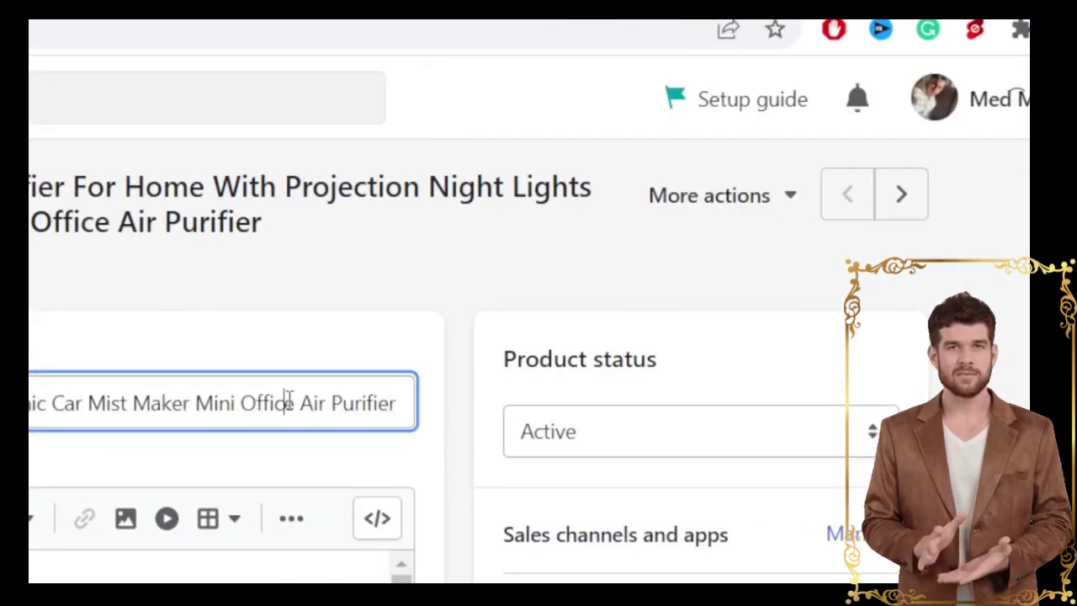
# Look through the humidifier's description, media and variant prices
pyautogui.scroll(-3, 290, 403)
pyautogui.click(113, 415)
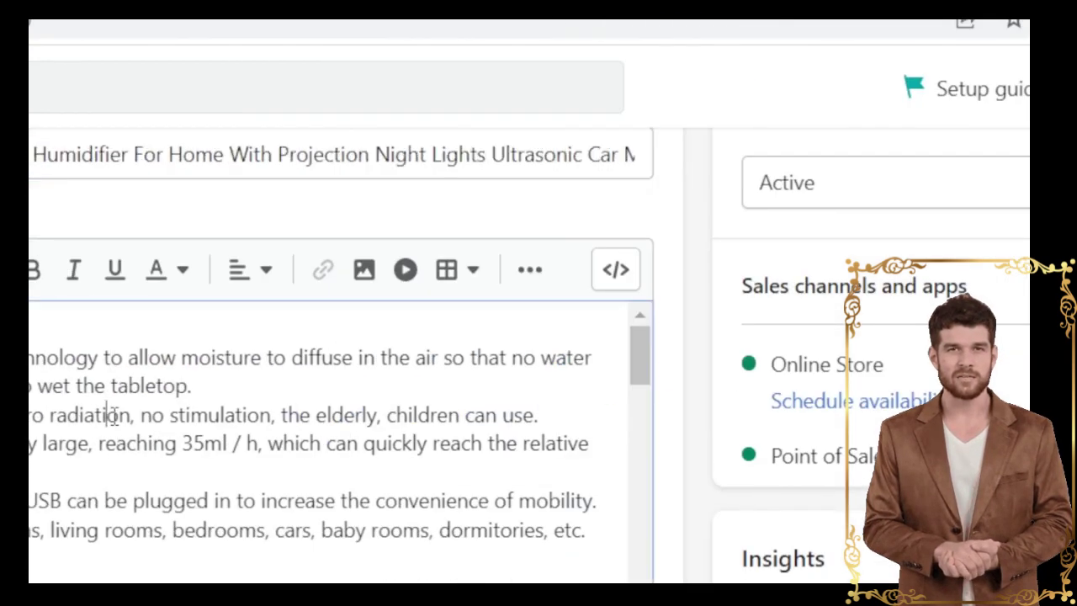
pyautogui.scroll(-10, 494, 337)
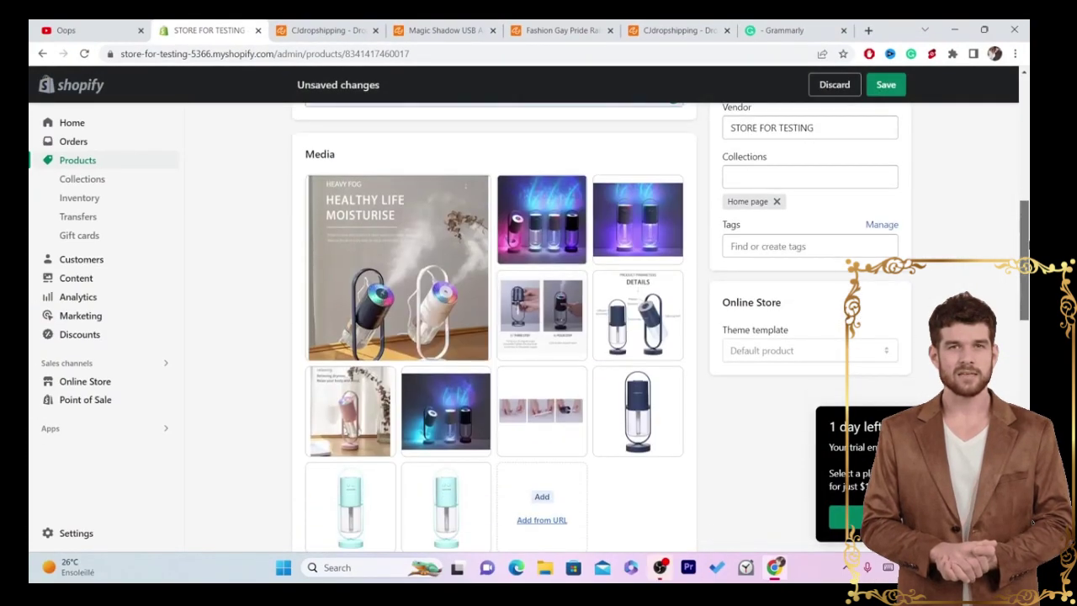
pyautogui.scroll(3, 494, 336)
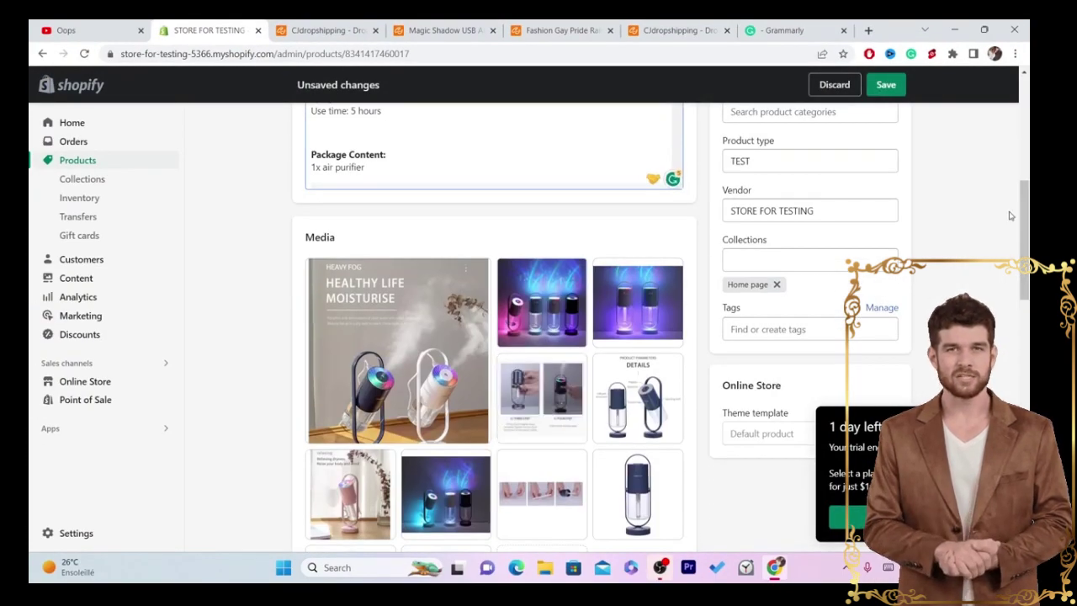
pyautogui.scroll(-10, 494, 337)
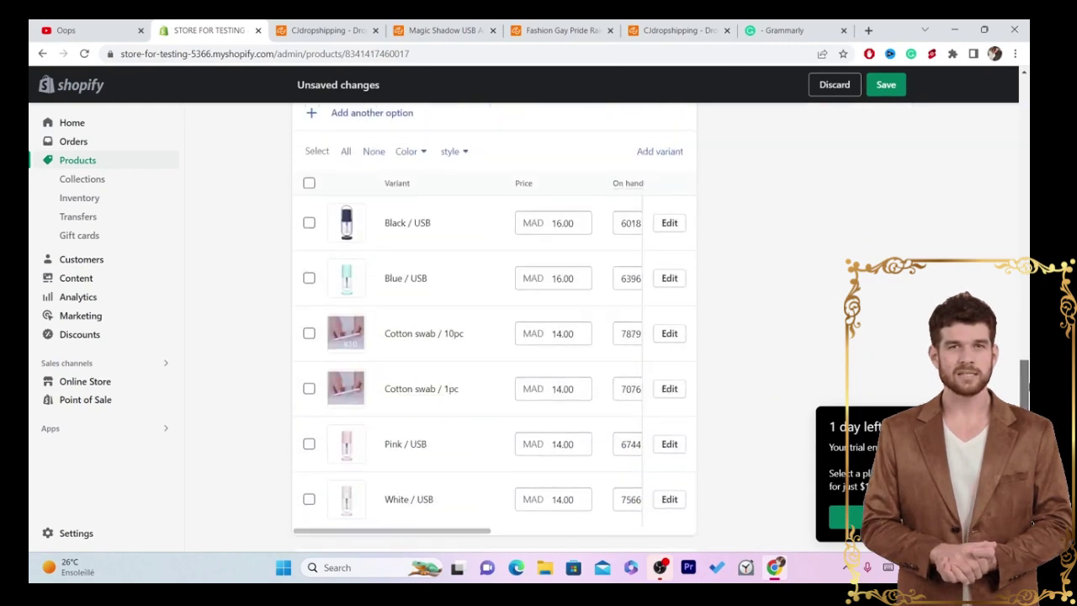
pyautogui.scroll(-3, 669, 260)
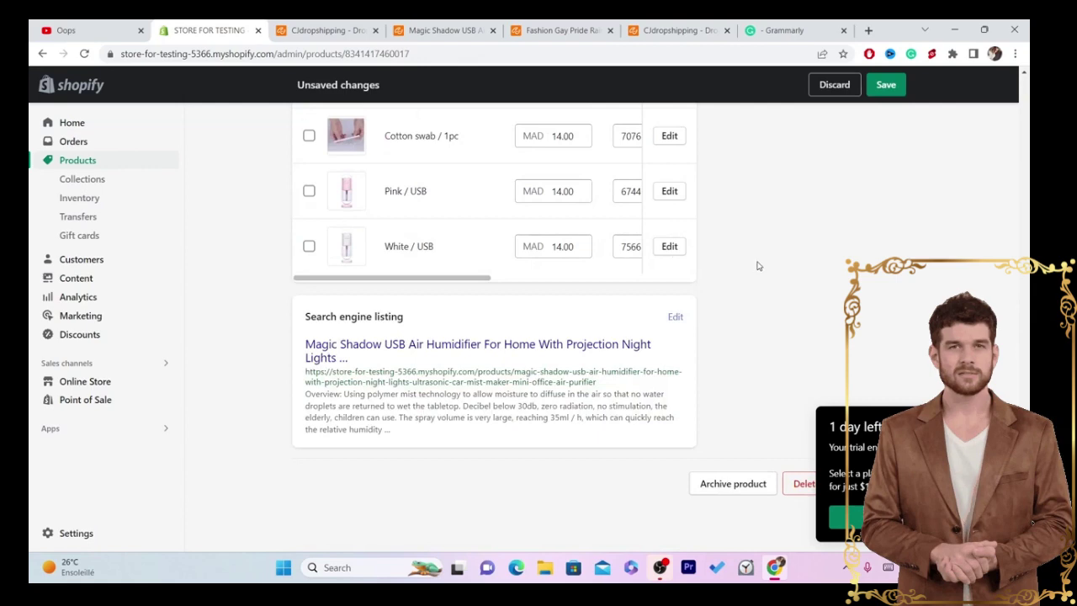
pyautogui.scroll(15, 494, 328)
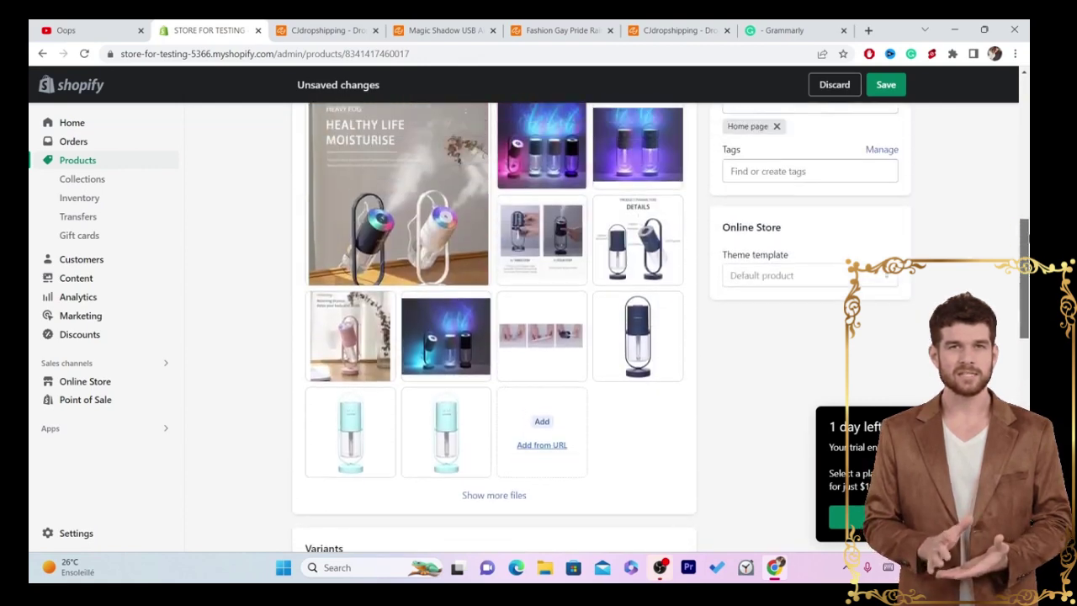
pyautogui.scroll(5, 494, 328)
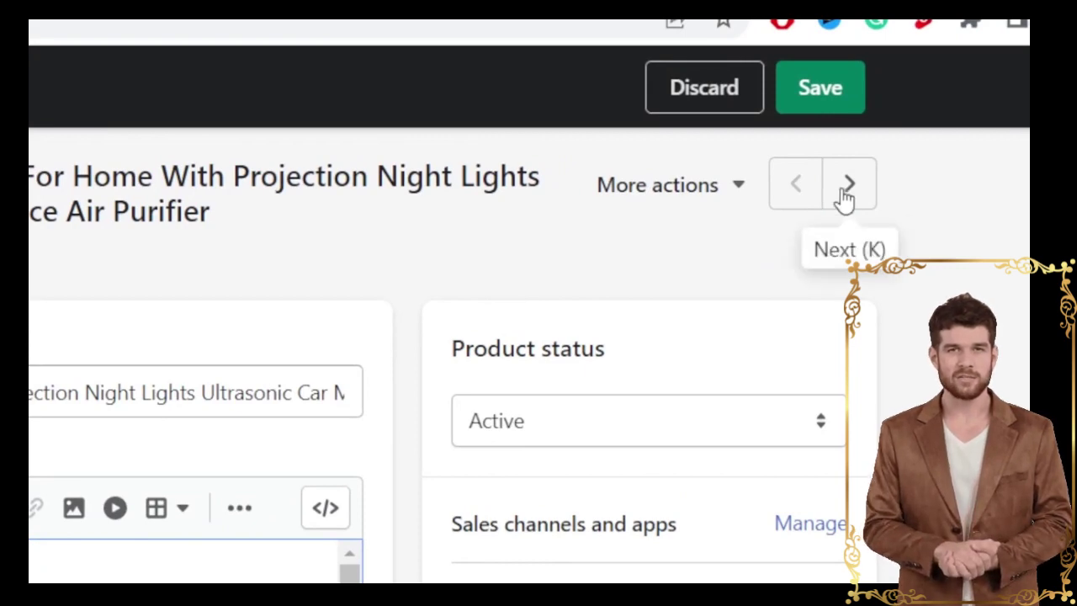
# Move to the next product, leaving the page without saving, then switch to CJdropshipping
pyautogui.click(853, 186)
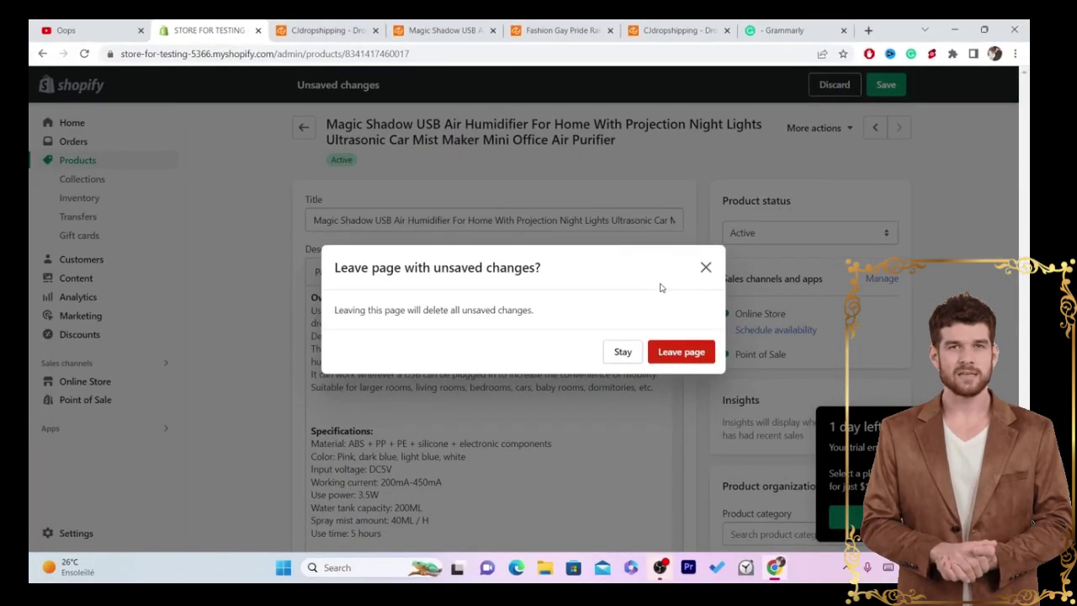
pyautogui.click(679, 354)
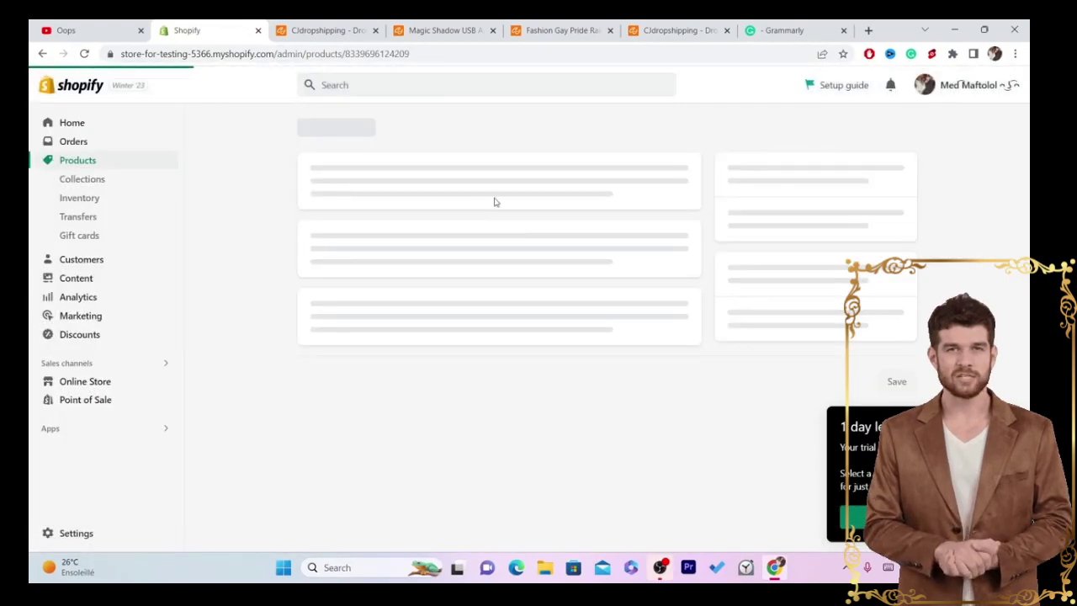
pyautogui.scroll(-6, 1024, 177)
pyautogui.scroll(-5, 494, 337)
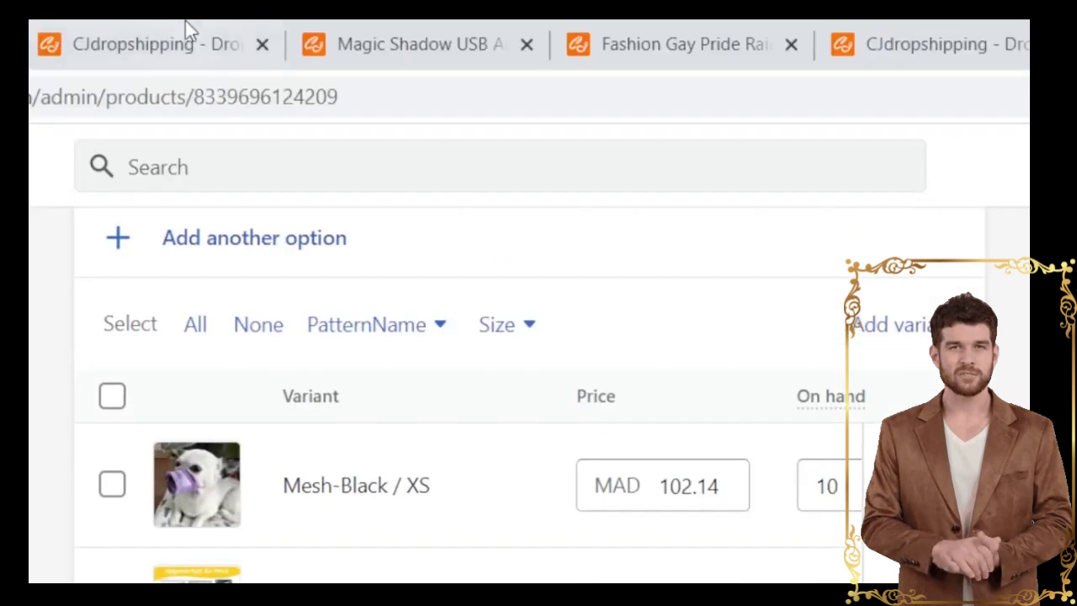
pyautogui.click(344, 26)
# Open Products > Connection and bring up the Magic Shadow humidifier row's '...' action menu
pyautogui.scroll(5, 399, 421)
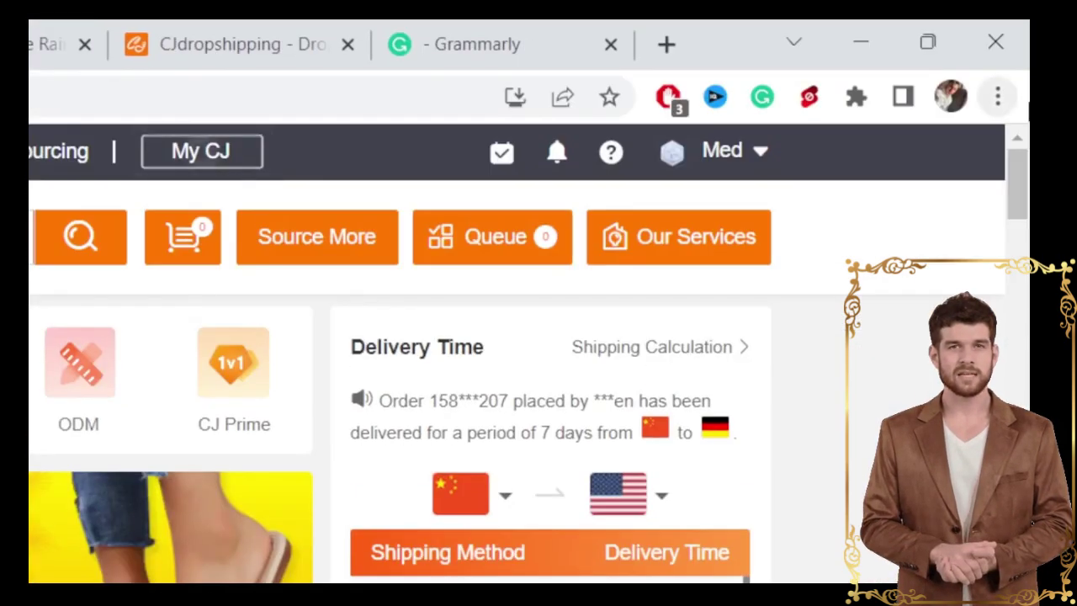
pyautogui.moveTo(750, 159)
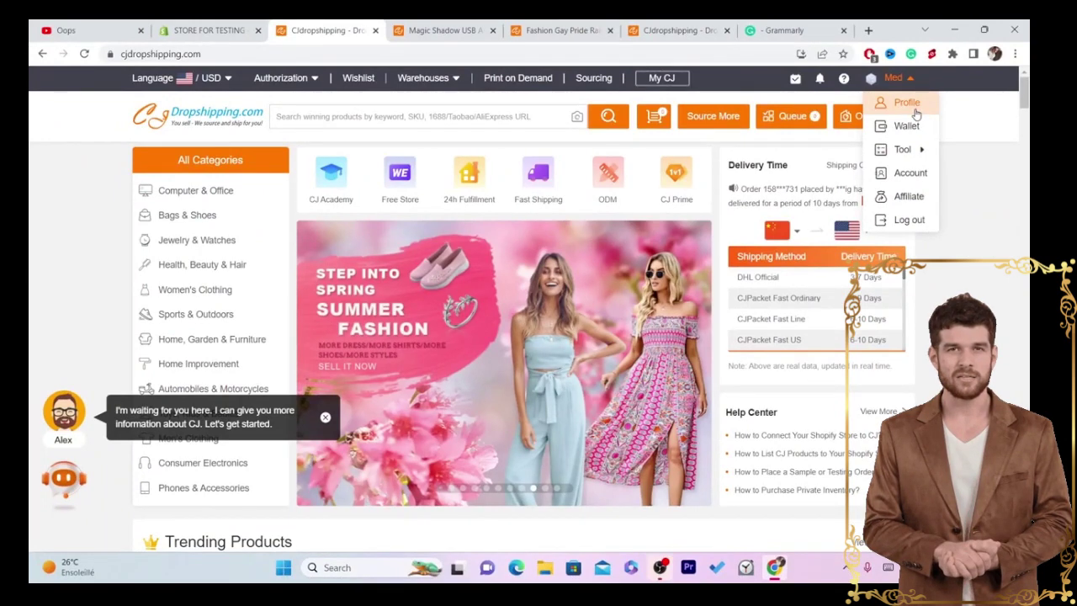
pyautogui.click(916, 109)
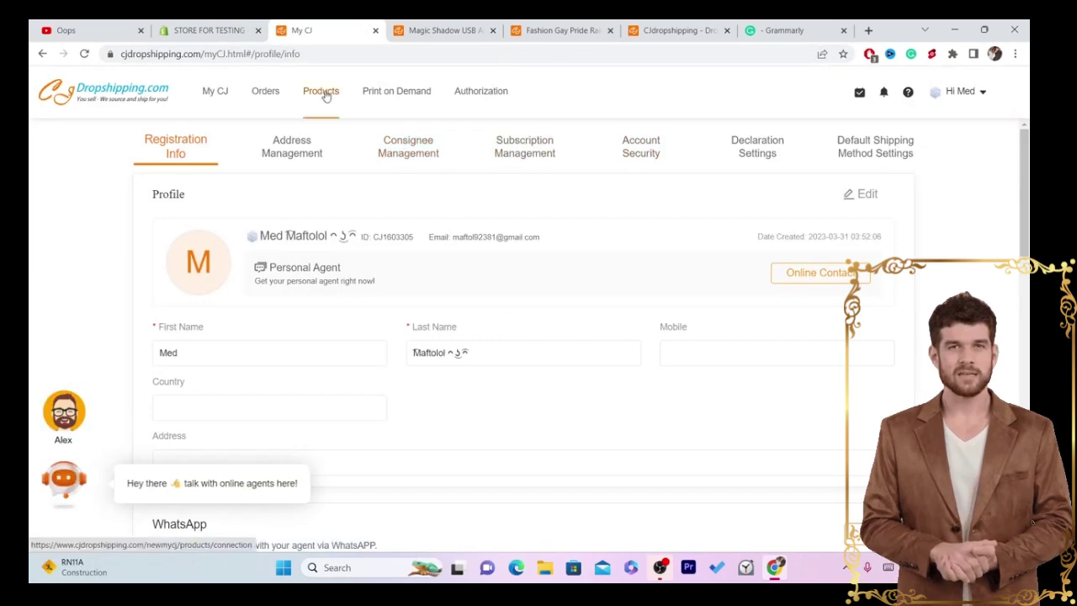
pyautogui.click(115, 192)
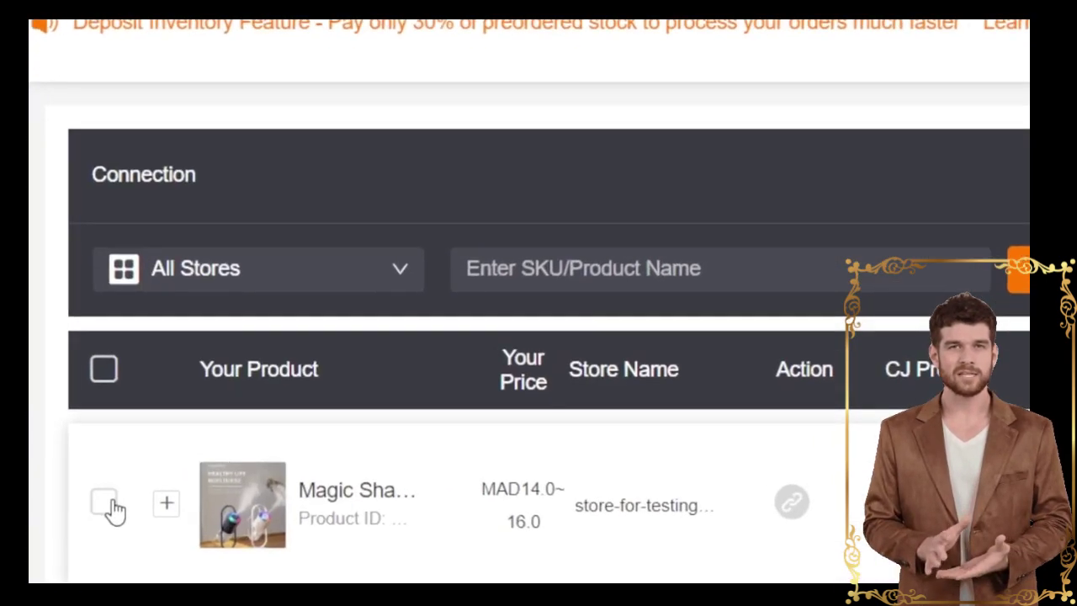
pyautogui.click(222, 305)
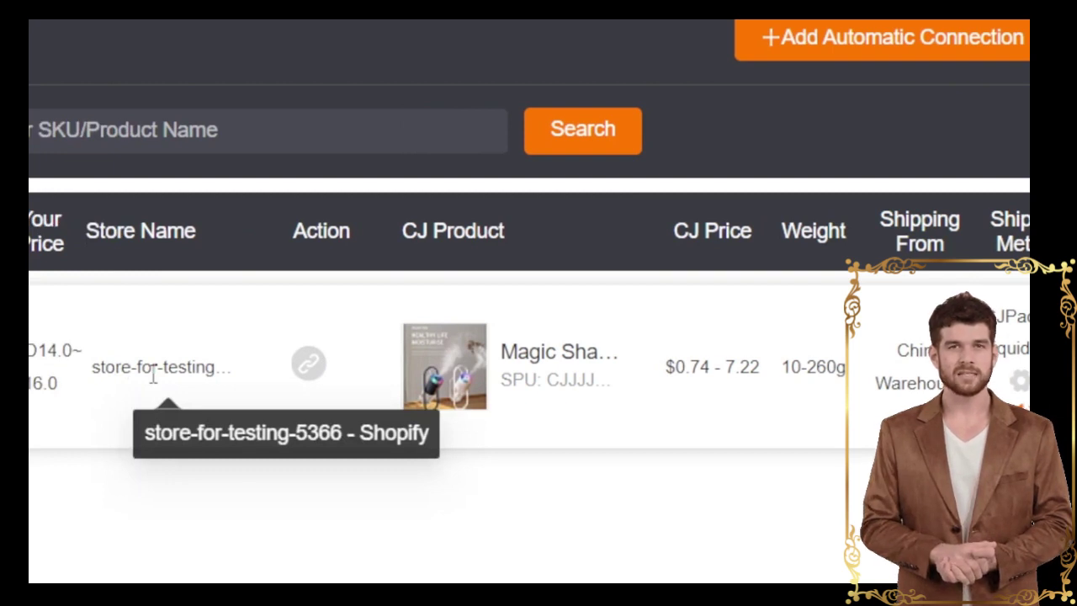
pyautogui.moveTo(933, 366)
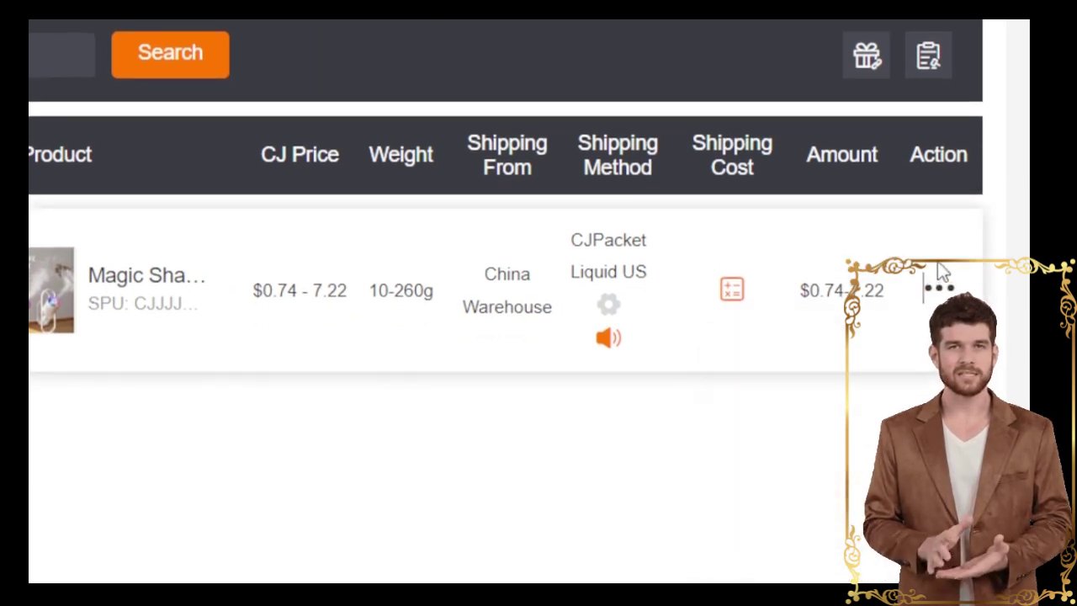
pyautogui.moveTo(940, 282)
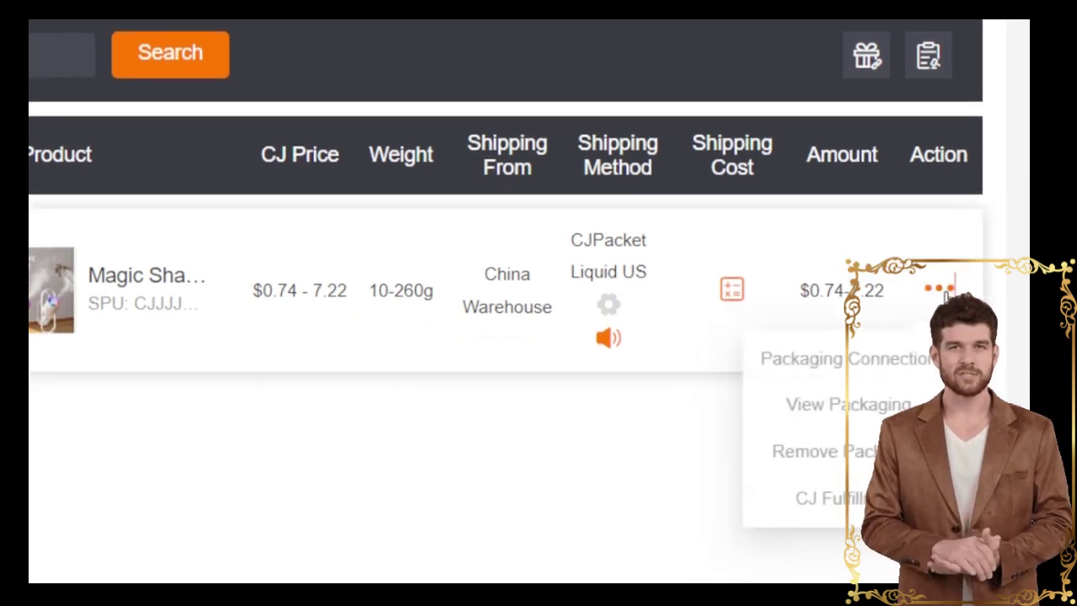
# Confirm CJ Fulfillment with Fulfilled by CJ and Inventory Managed by CJ both Yes, then return to Shopify
pyautogui.click(838, 505)
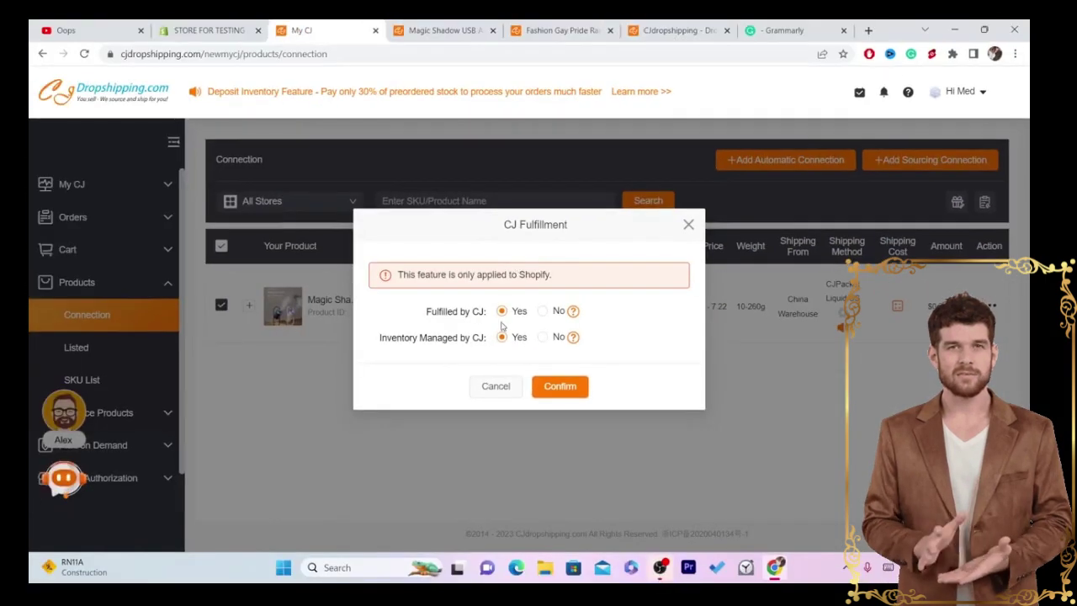
pyautogui.moveTo(432, 311); pyautogui.dragTo(483, 309)
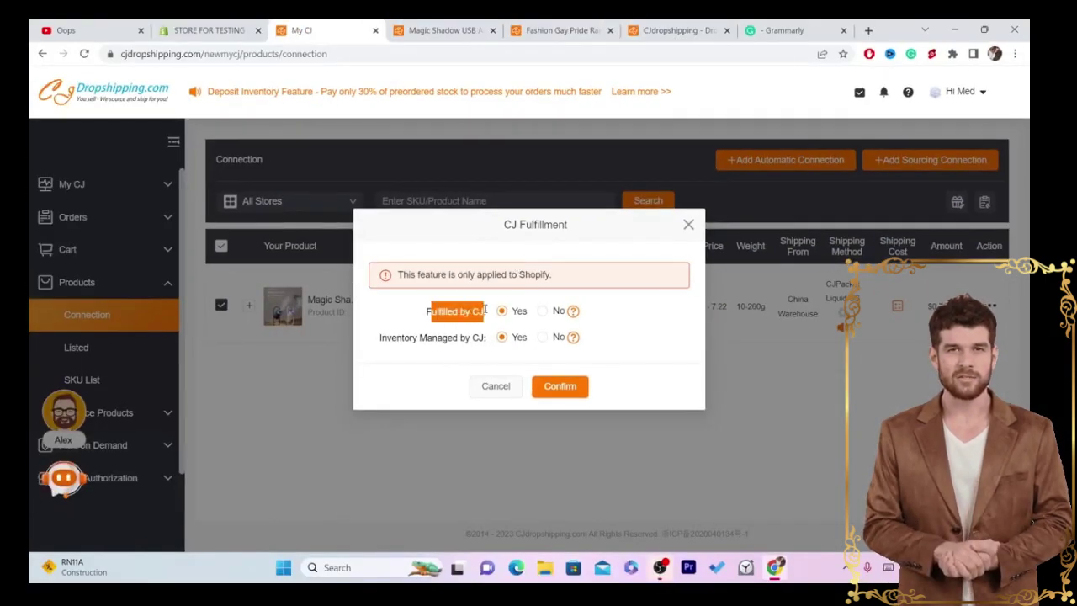
pyautogui.tripleClick(483, 311)
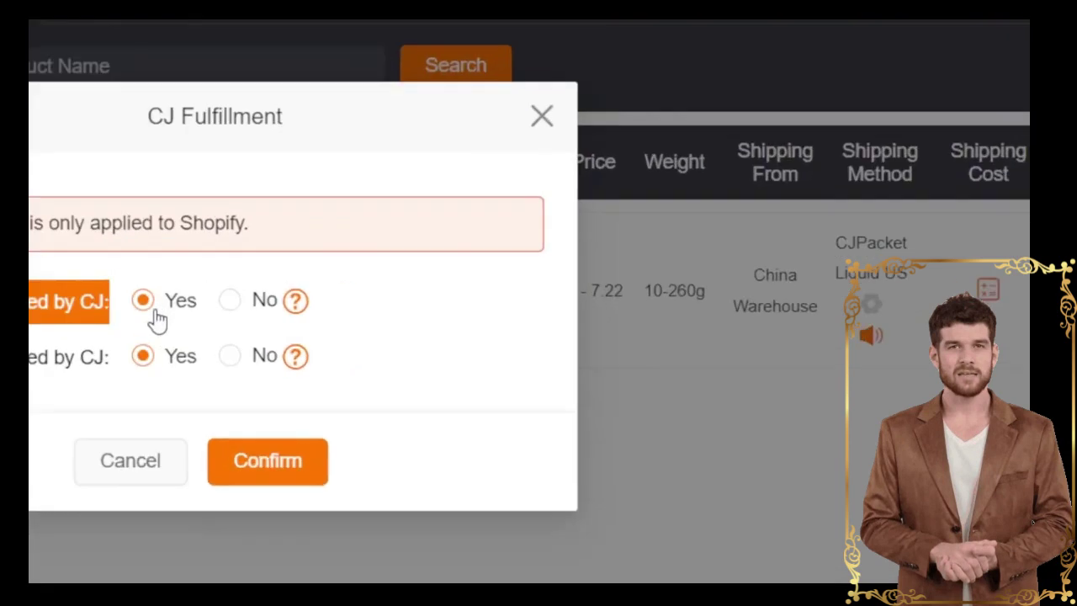
pyautogui.click(378, 332)
pyautogui.moveTo(114, 362); pyautogui.dragTo(402, 379)
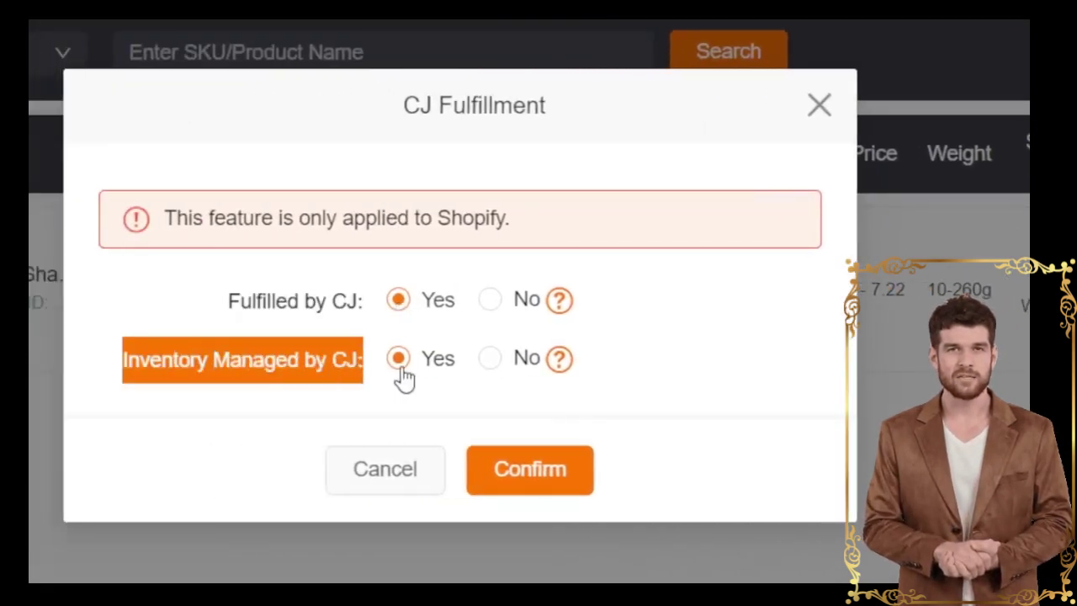
pyautogui.click(506, 463)
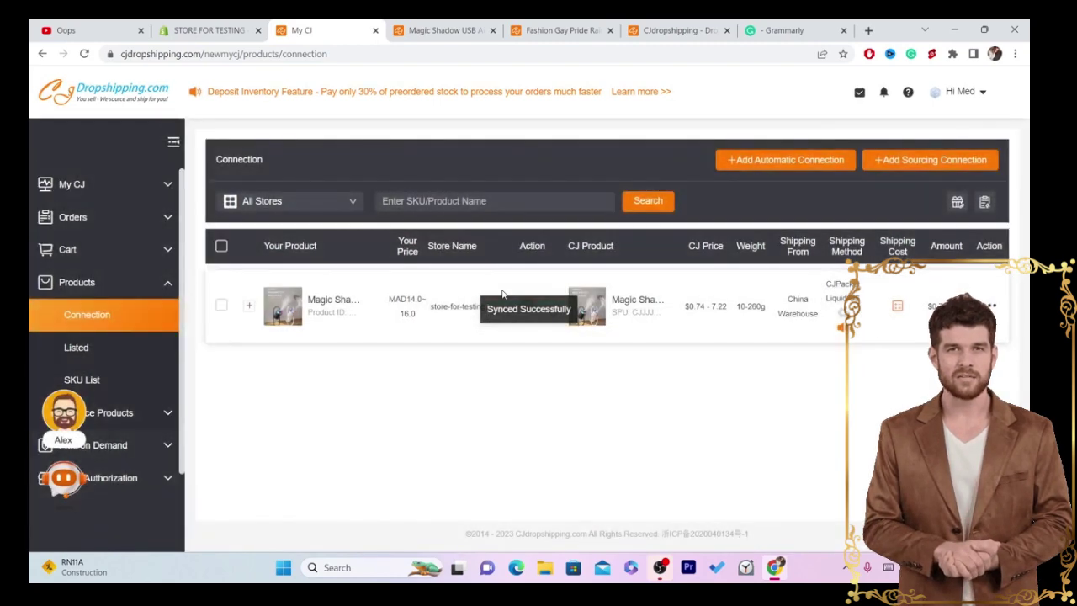
pyautogui.click(221, 27)
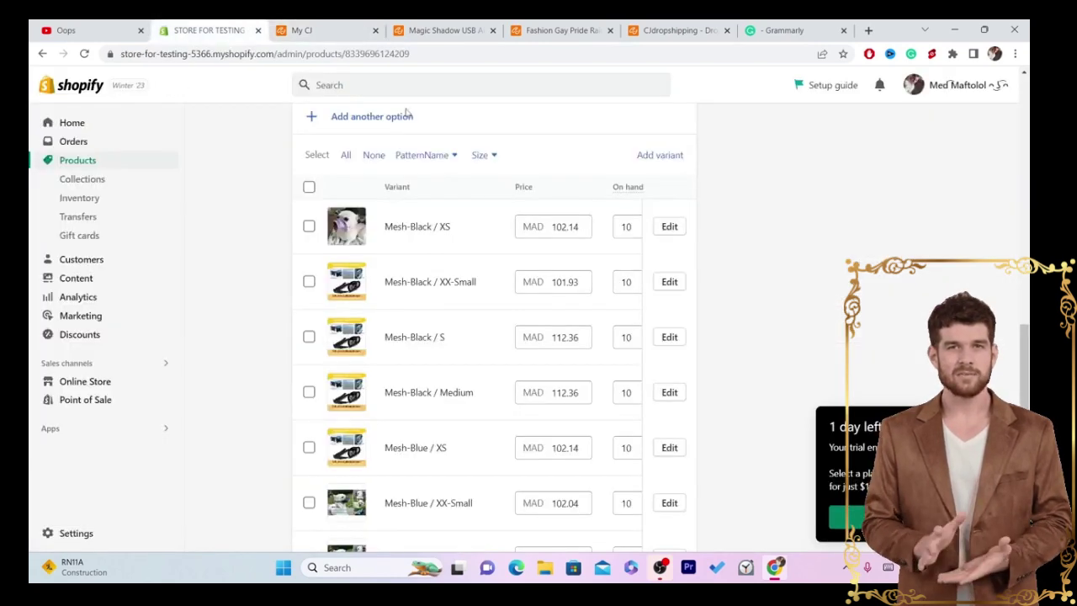
# From Home, go to Online Store, review the Dawn theme on the Themes page, and open Preferences
pyautogui.click(66, 87)
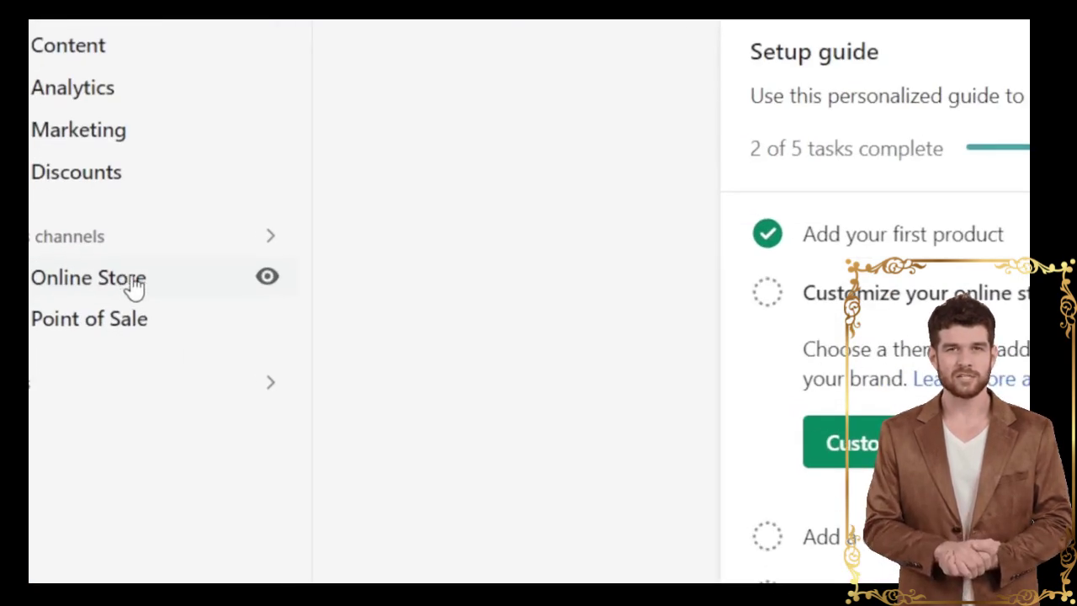
pyautogui.click(135, 287)
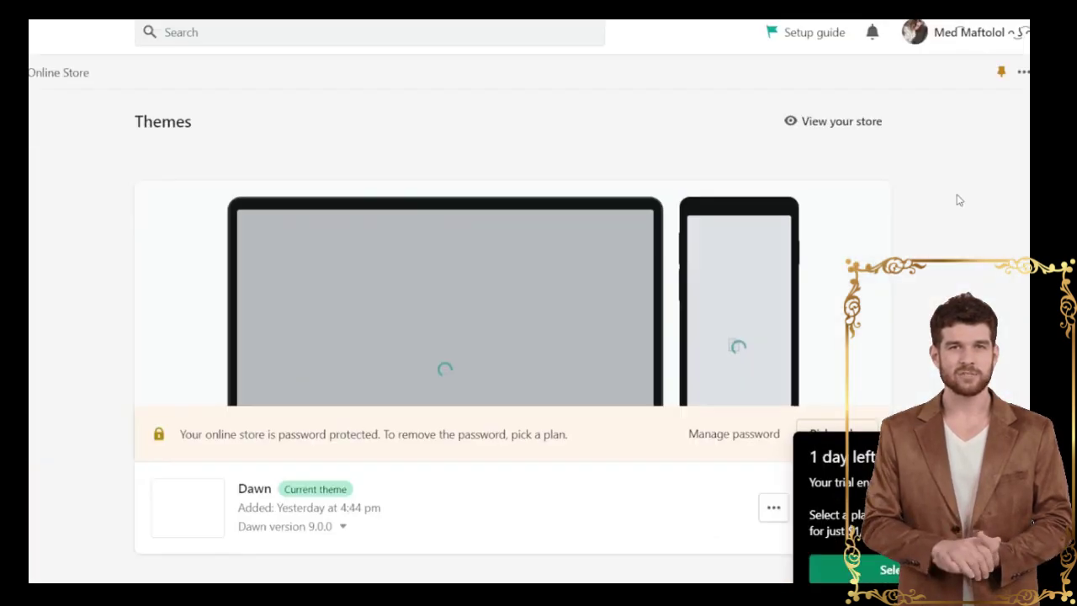
pyautogui.scroll(-15, 601, 320)
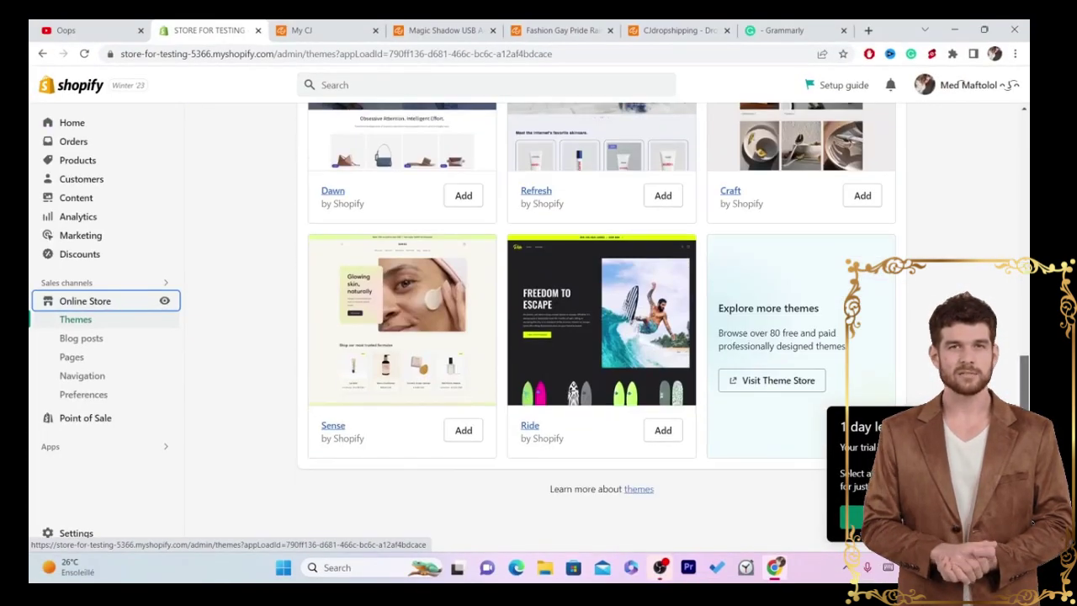
pyautogui.scroll(3, 333, 335)
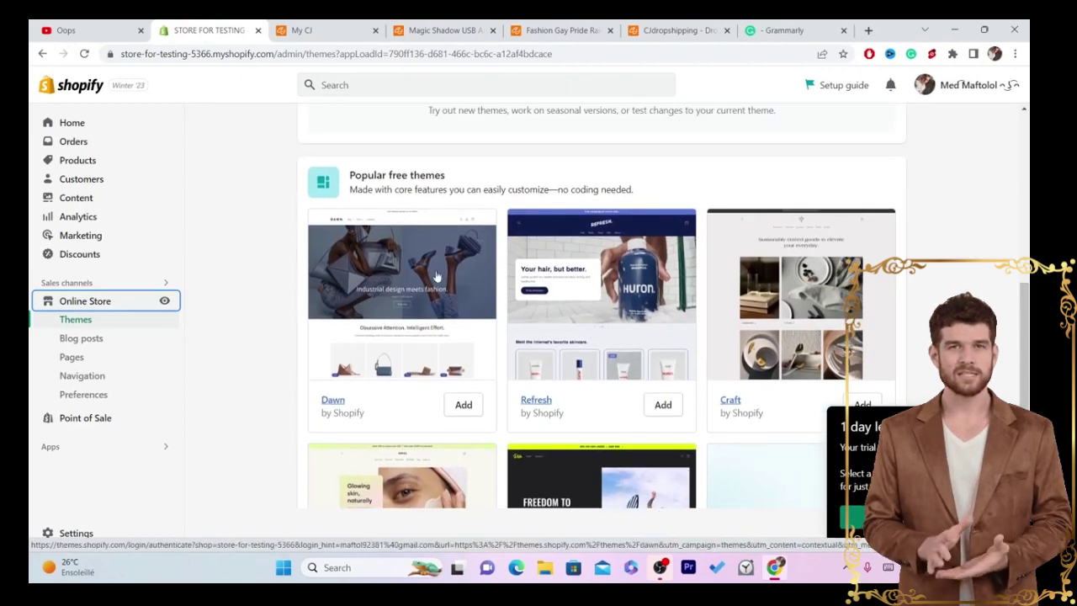
pyautogui.scroll(1, 333, 335)
pyautogui.scroll(-3, 332, 335)
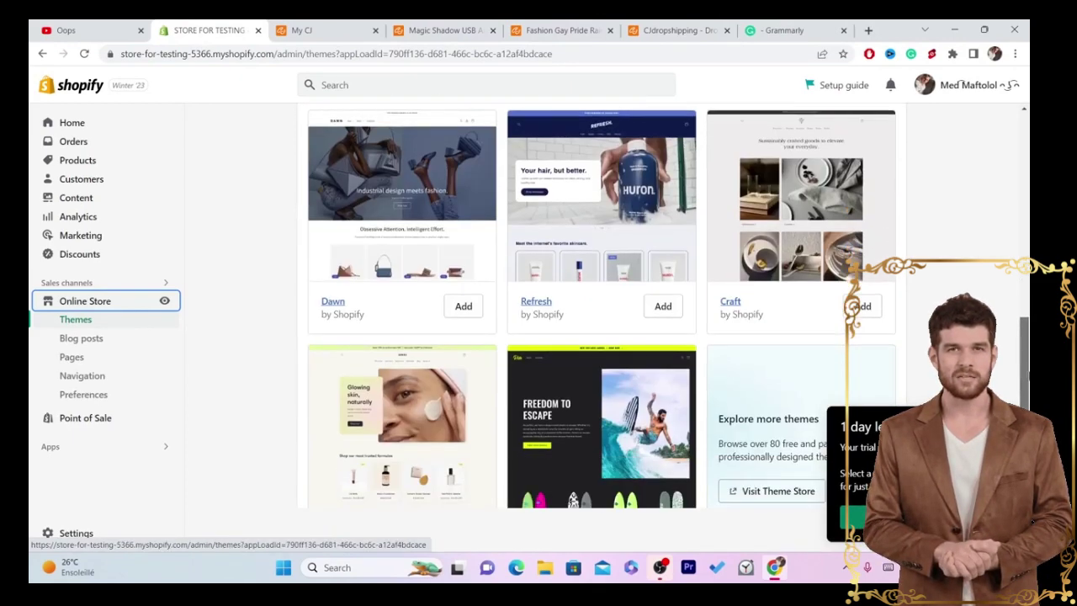
pyautogui.click(76, 319)
pyautogui.click(98, 393)
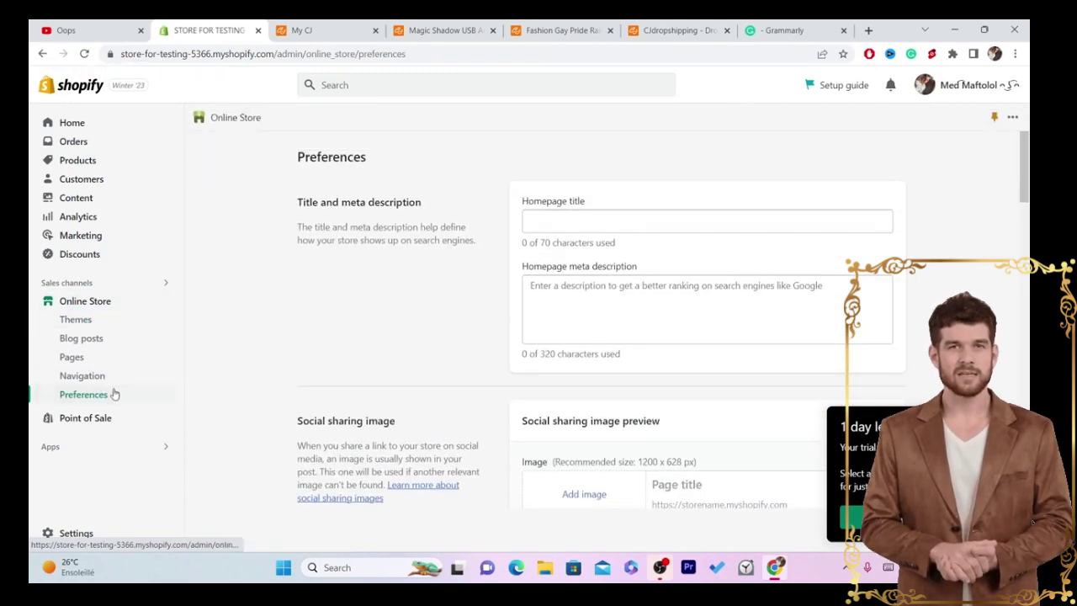
pyautogui.click(98, 398)
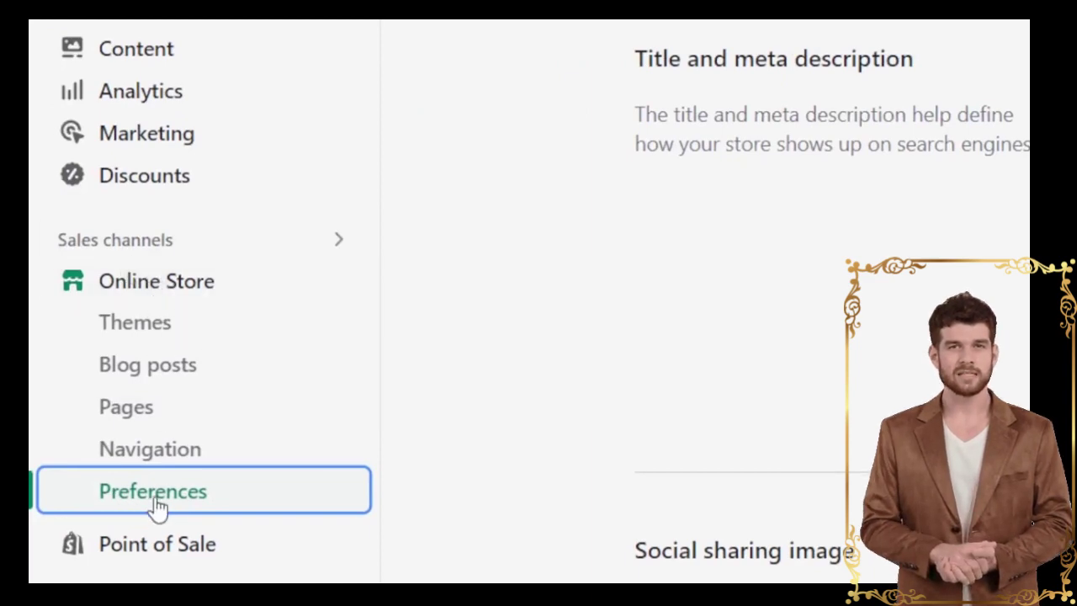
pyautogui.scroll(-15, 602, 320)
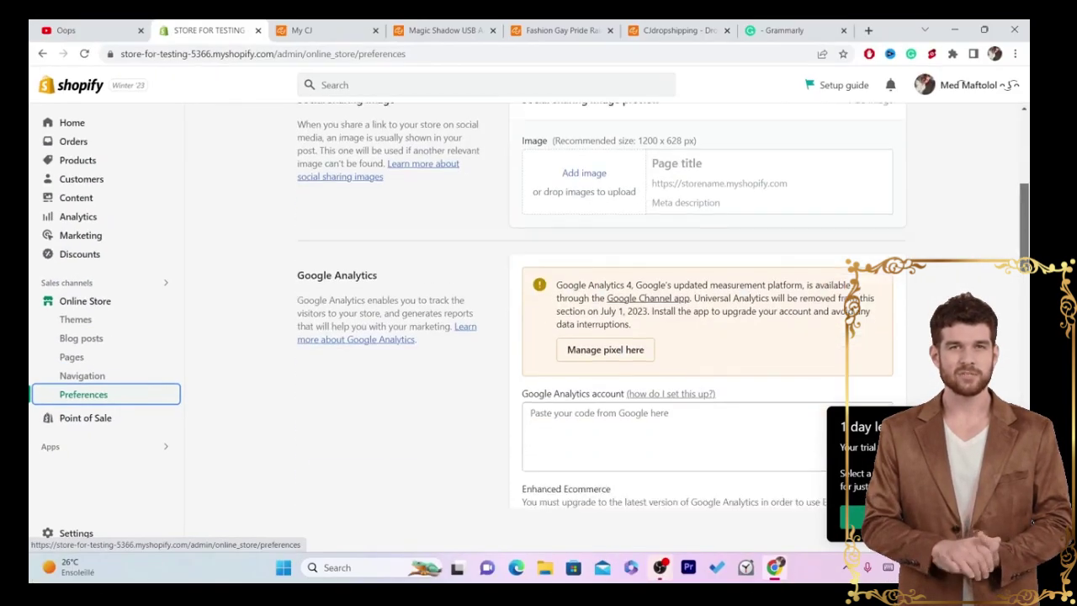
pyautogui.scroll(-1, 601, 320)
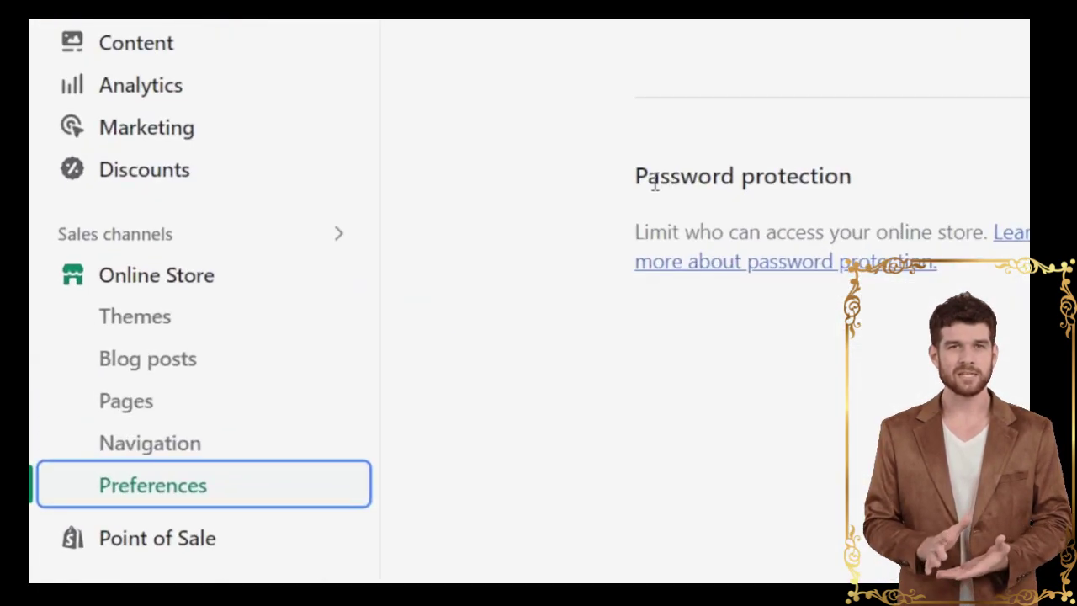
pyautogui.moveTo(303, 257); pyautogui.dragTo(249, 260)
pyautogui.moveTo(510, 179); pyautogui.dragTo(885, 210)
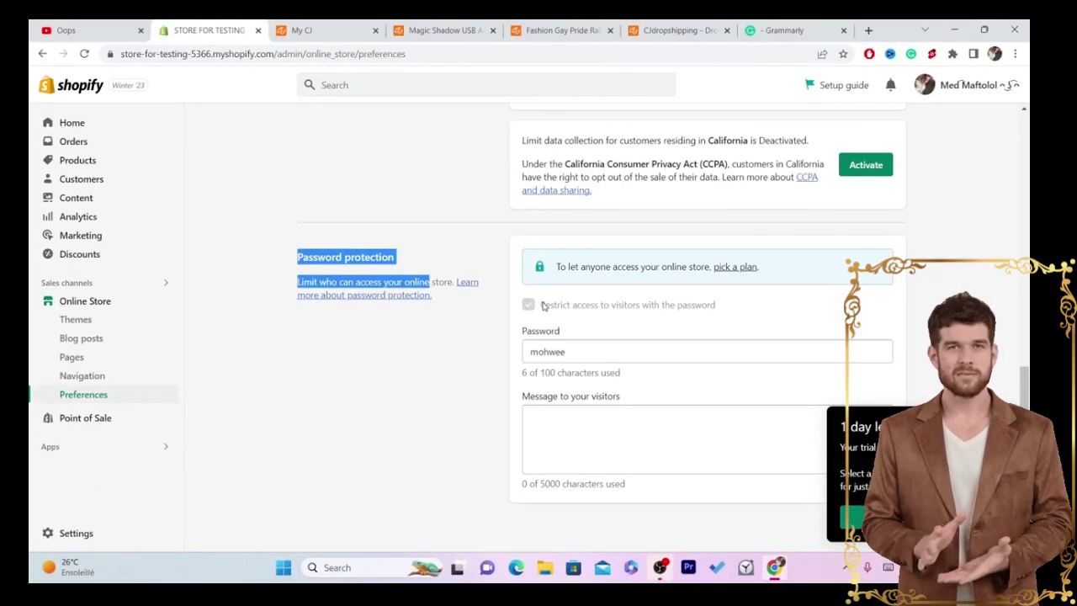
pyautogui.moveTo(542, 306); pyautogui.dragTo(714, 311)
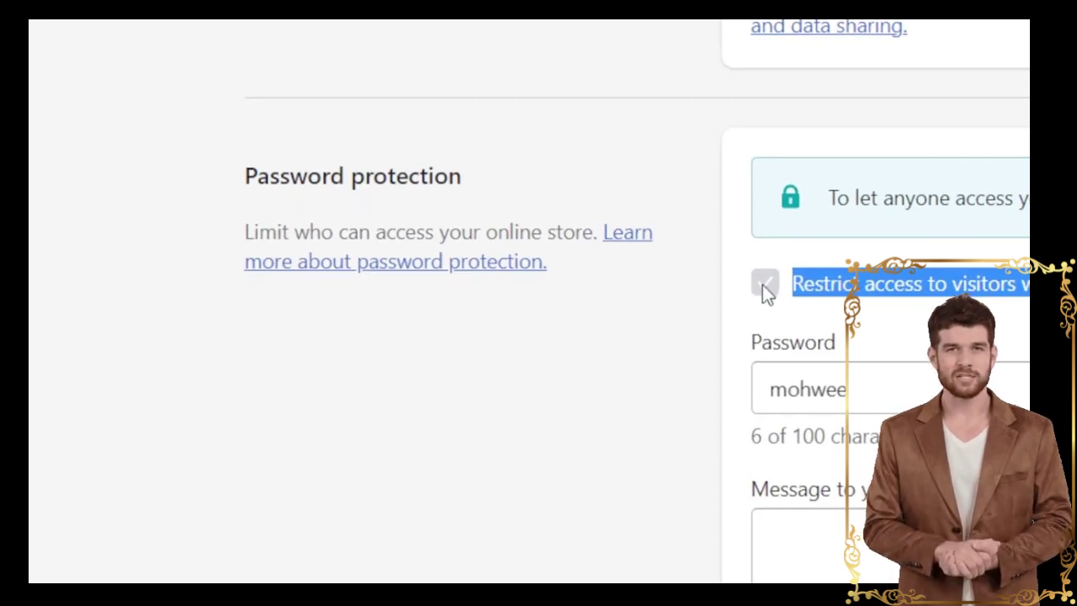
pyautogui.click(945, 268)
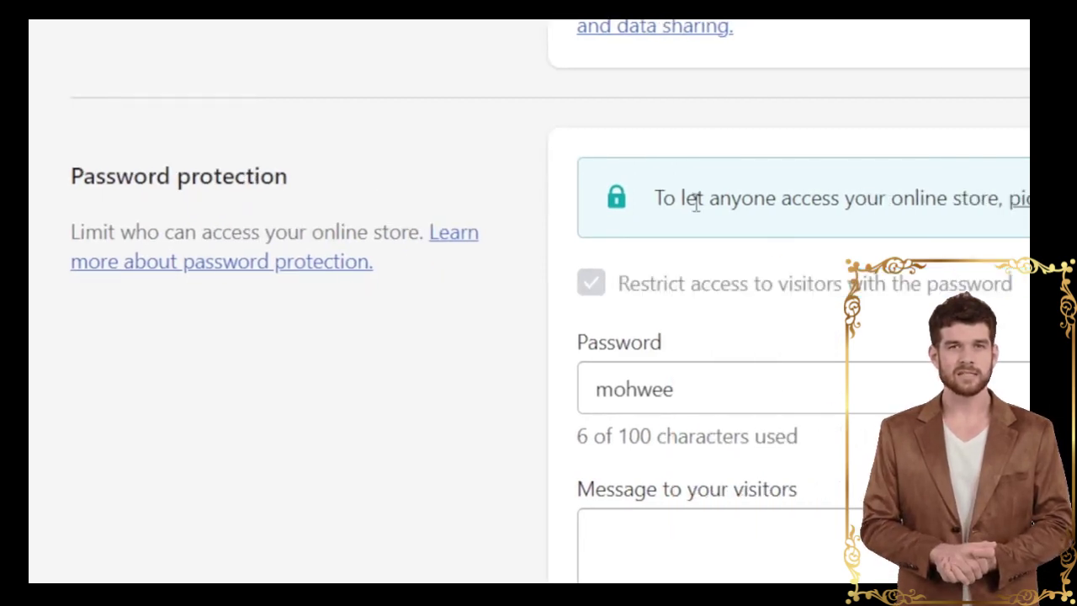
pyautogui.moveTo(657, 185); pyautogui.dragTo(945, 233)
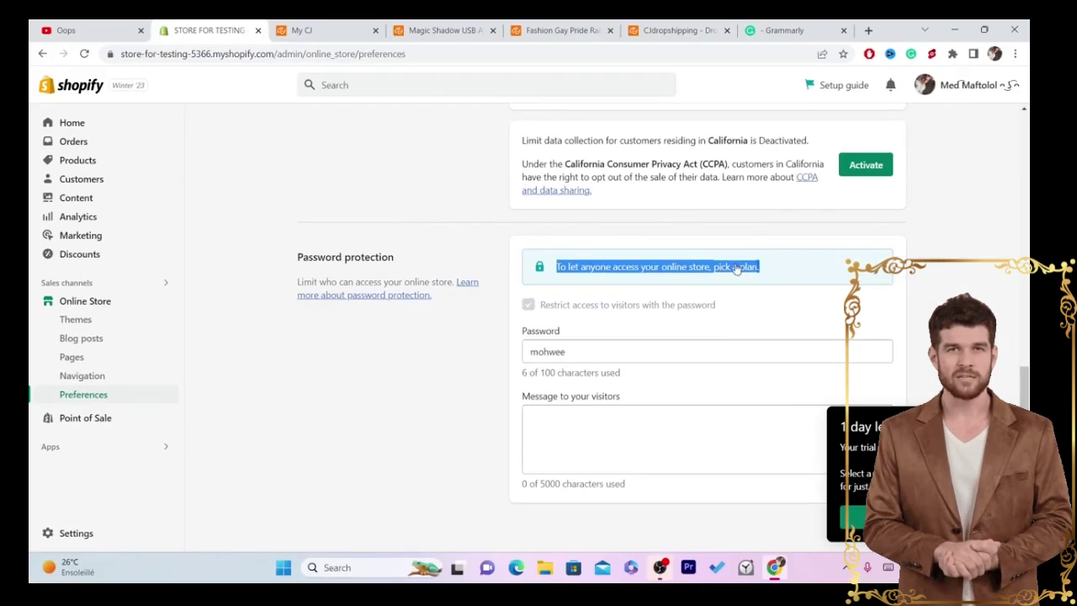
pyautogui.moveTo(755, 267); pyautogui.dragTo(643, 265)
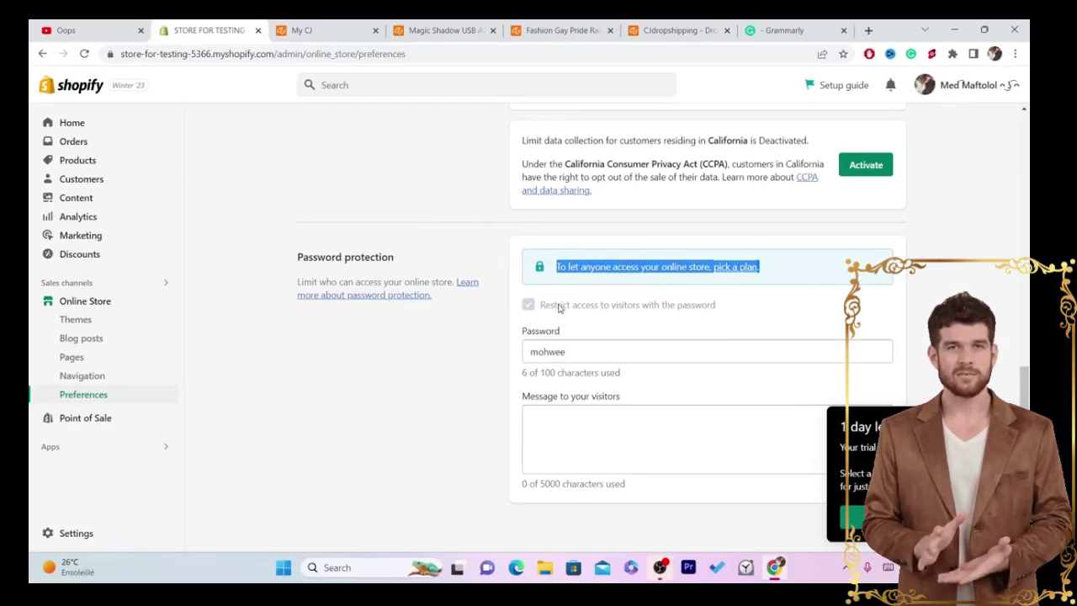
pyautogui.click(559, 308)
pyautogui.moveTo(555, 267); pyautogui.dragTo(769, 273)
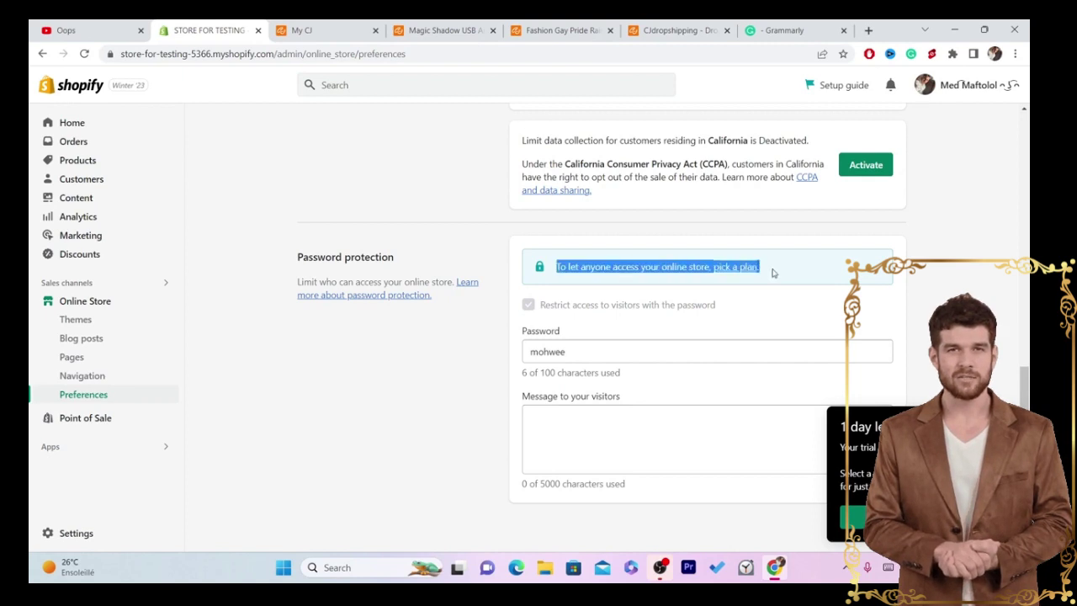
pyautogui.click(615, 267)
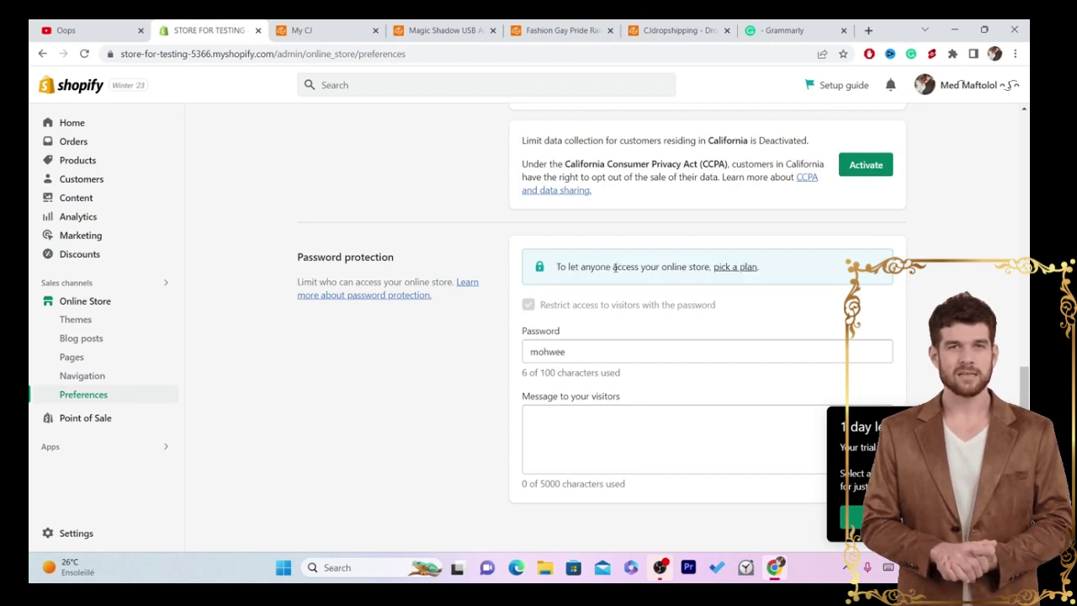
pyautogui.tripleClick(614, 267)
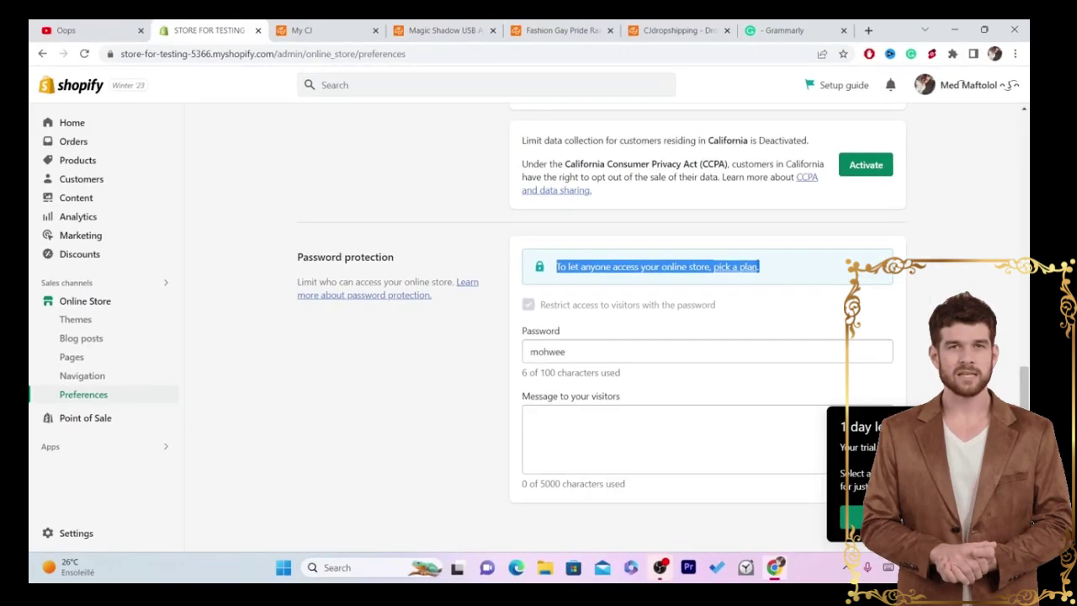
pyautogui.scroll(1, 583, 327)
pyautogui.scroll(10, 583, 327)
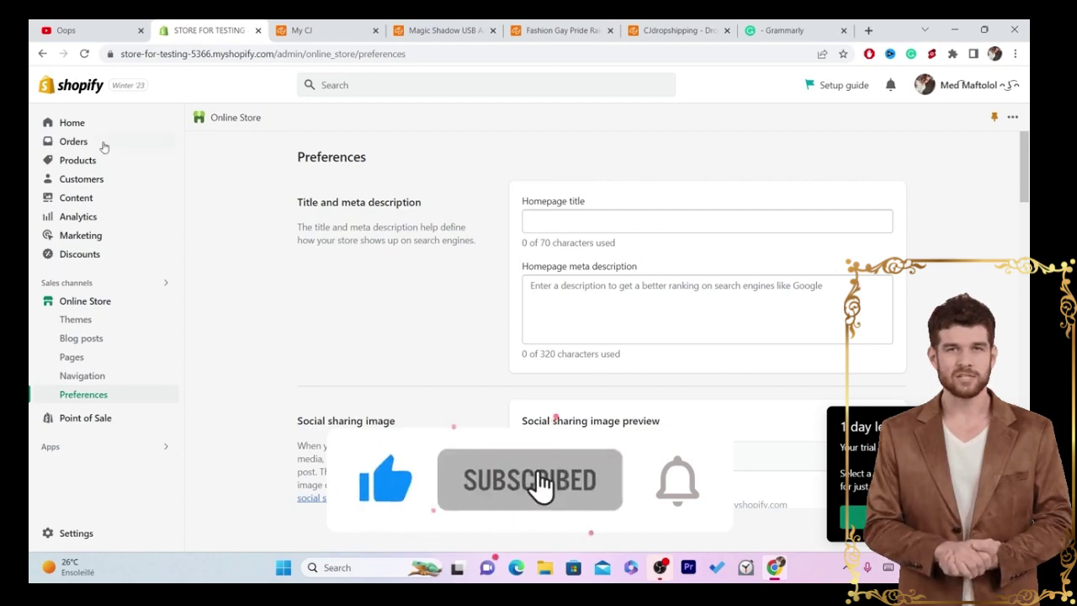
# Return to the Shopify admin Home page, where the setup guide shows 2 of 5 tasks done
pyautogui.click(67, 126)
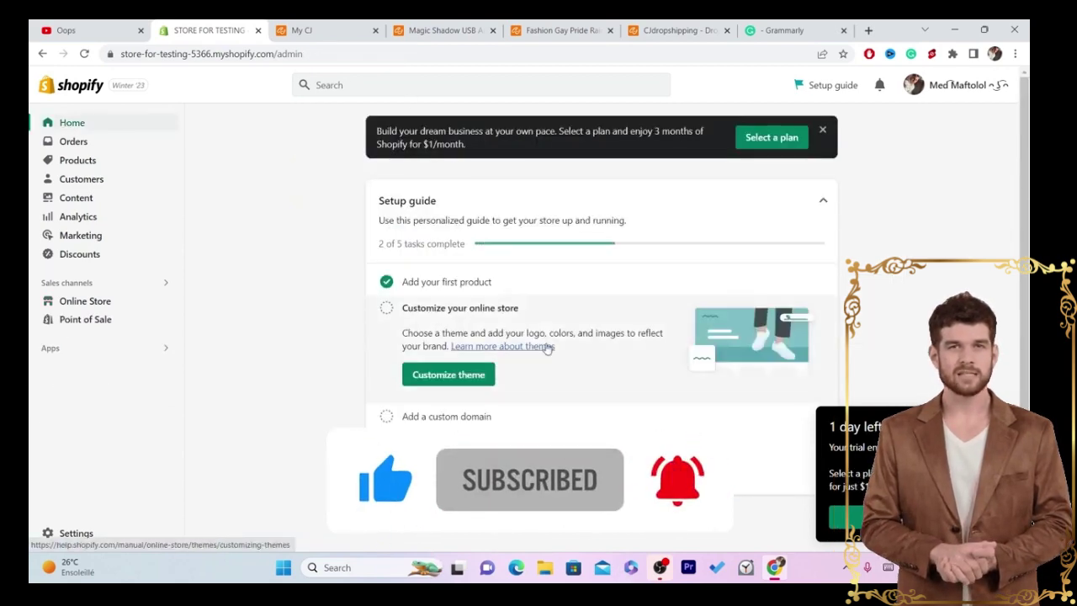